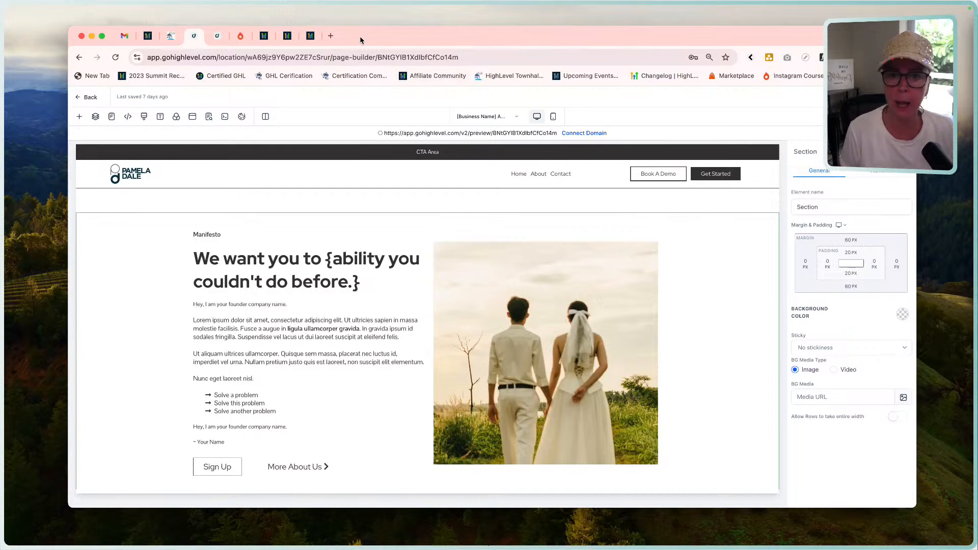
Open the Photopea online photo editor in a new browser tab.
click(516, 291)
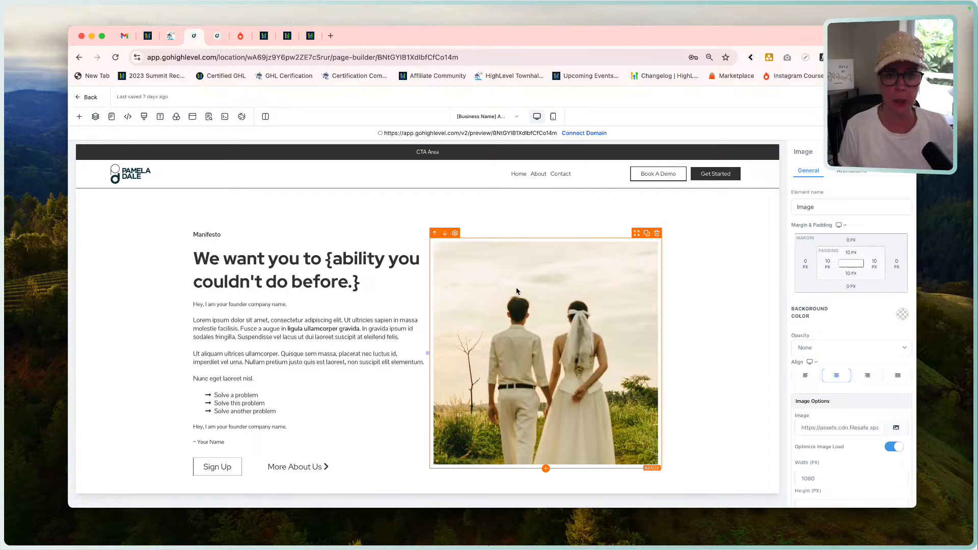
click(326, 36)
click(328, 58)
text(photo)
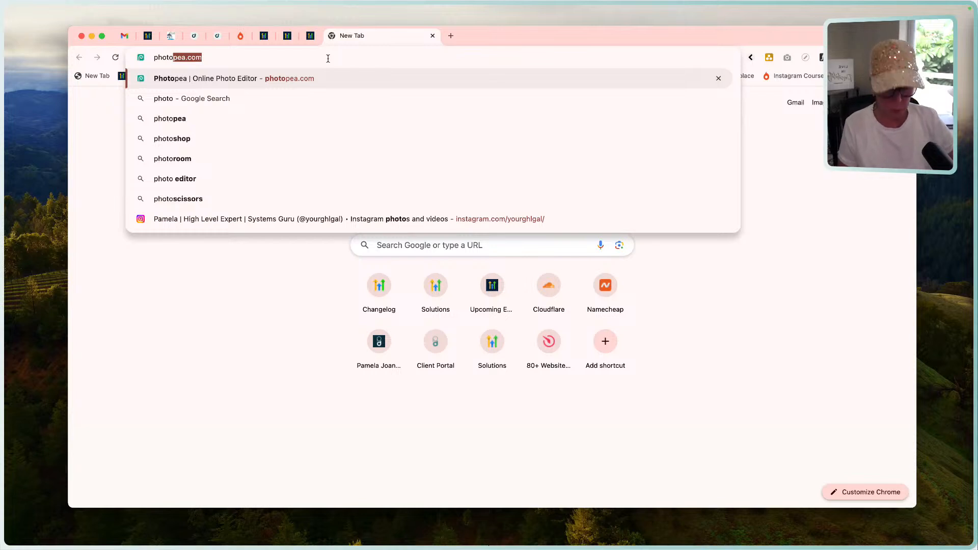
key(Return)
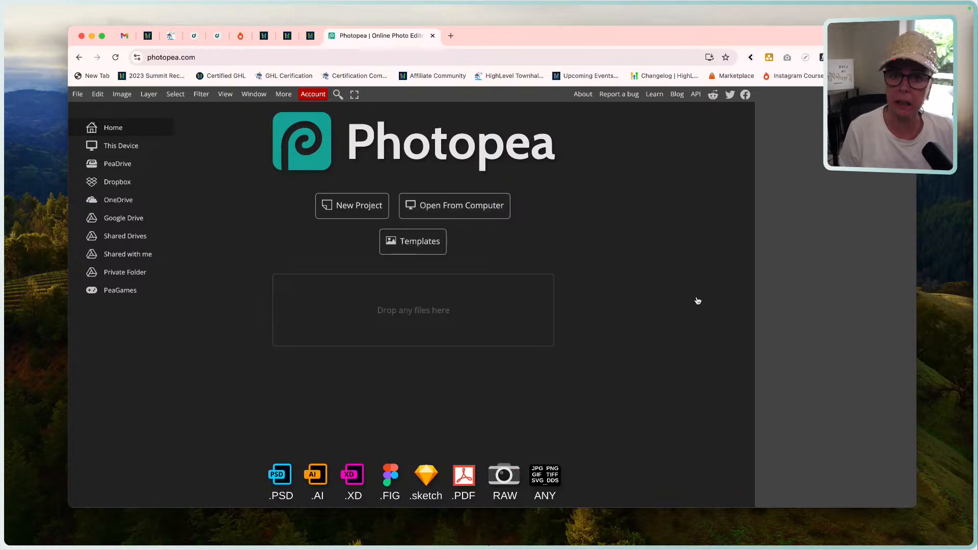
Return to the page builder and view the page in mobile mode, finishing in desktop mode.
click(218, 40)
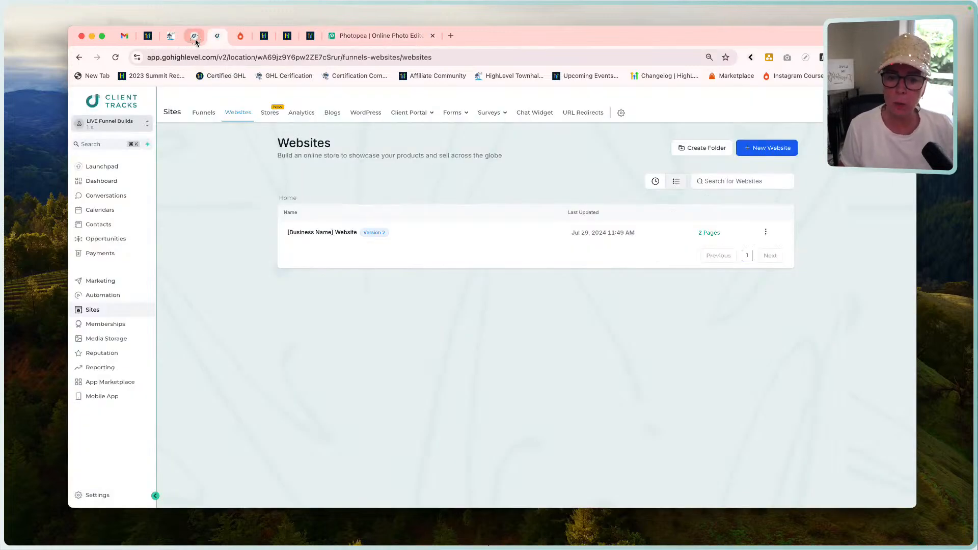
click(194, 37)
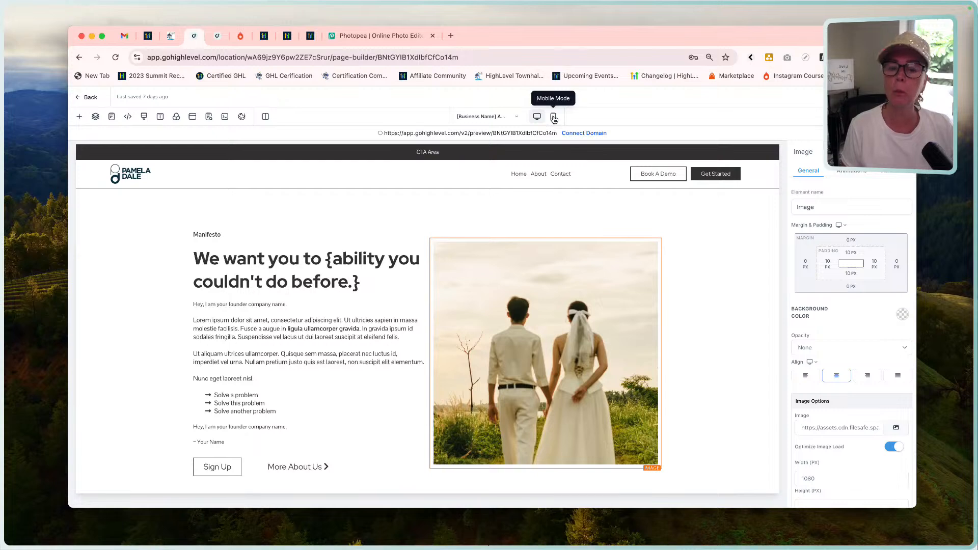
click(554, 117)
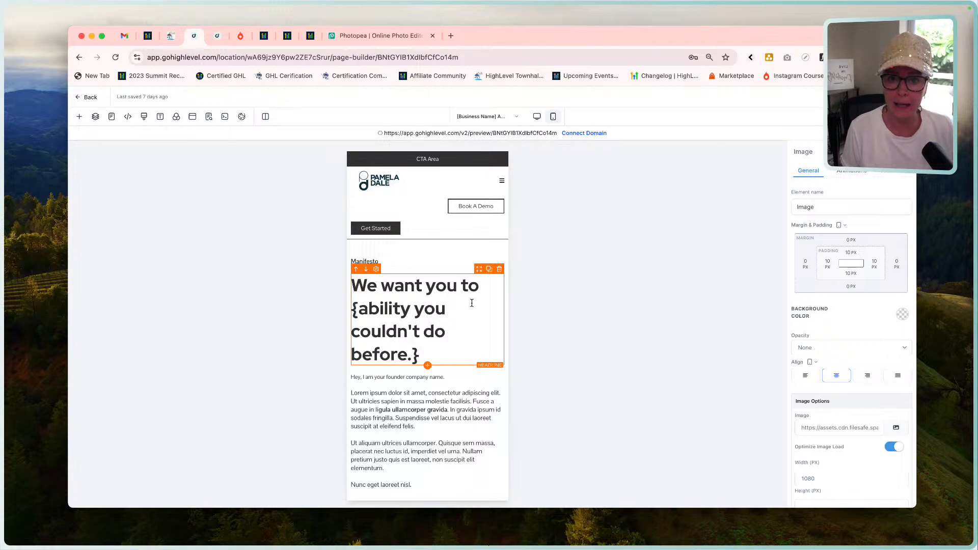
click(537, 116)
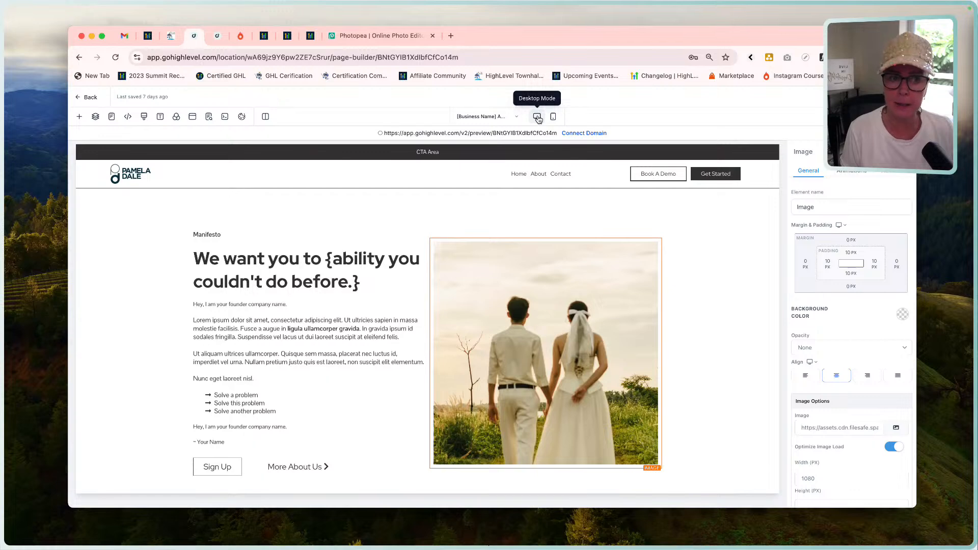
Preview the page in its own tab, close Photopea, and inspect the page with mobile device emulation on.
click(844, 97)
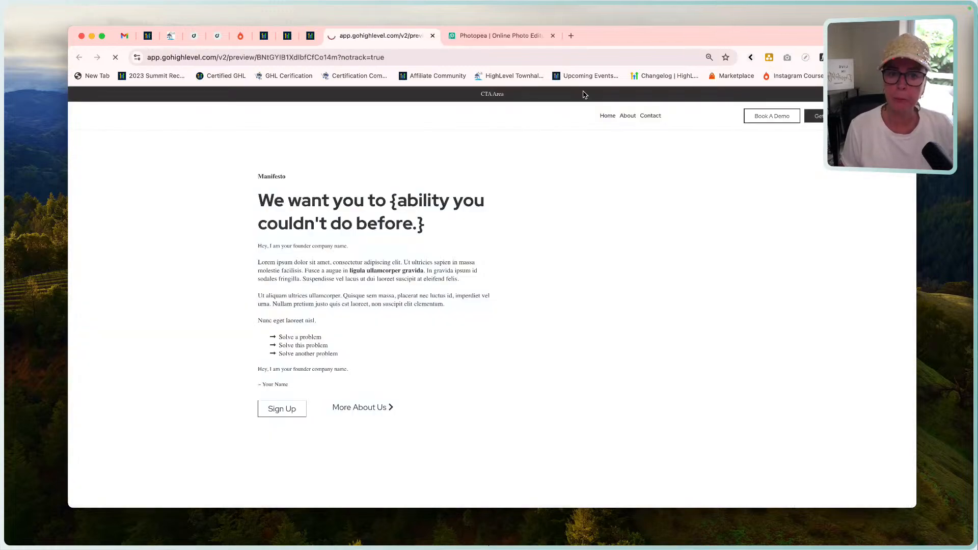
click(553, 36)
right_click(534, 132)
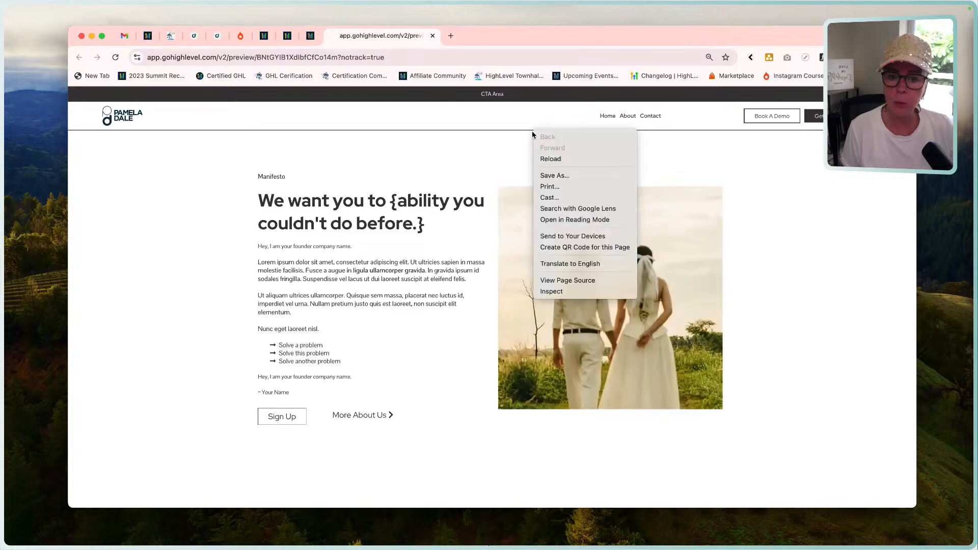
click(565, 292)
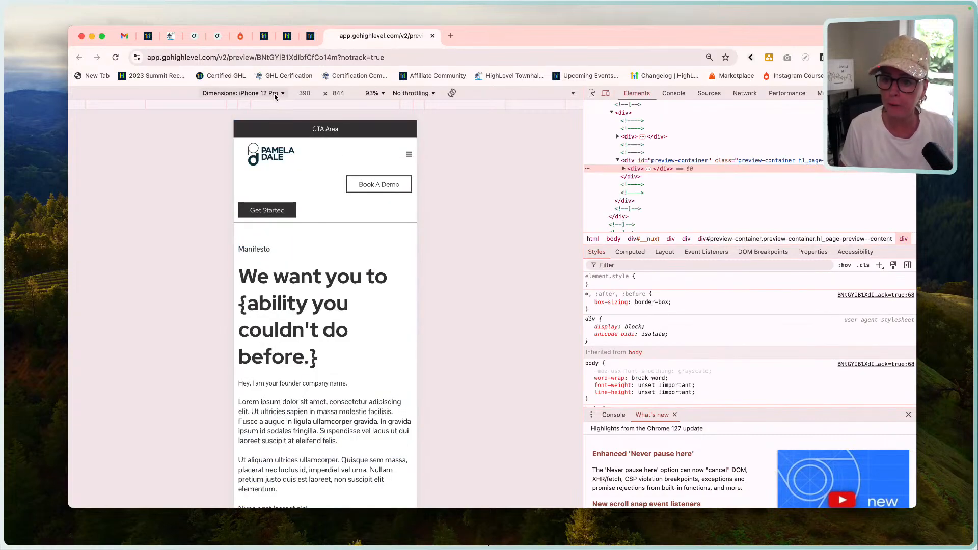
click(606, 94)
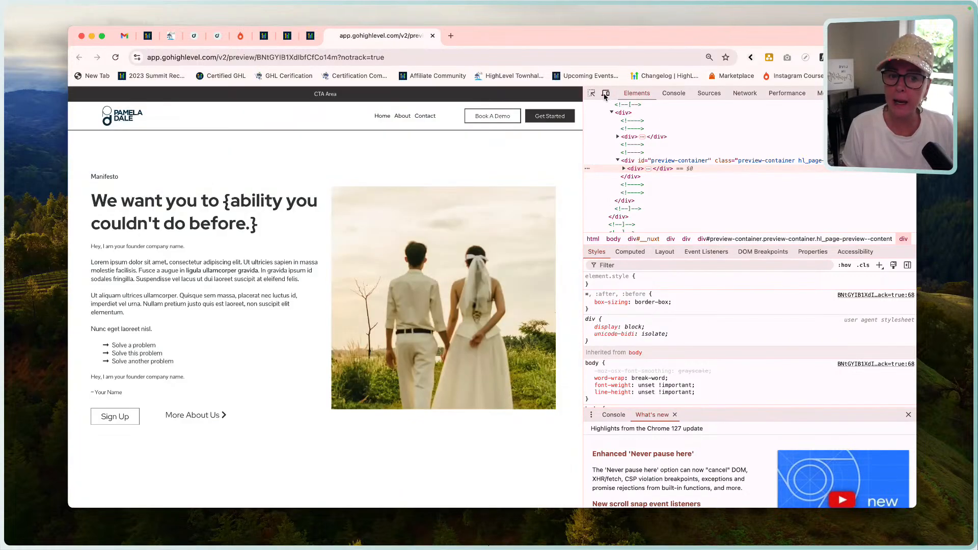
click(606, 93)
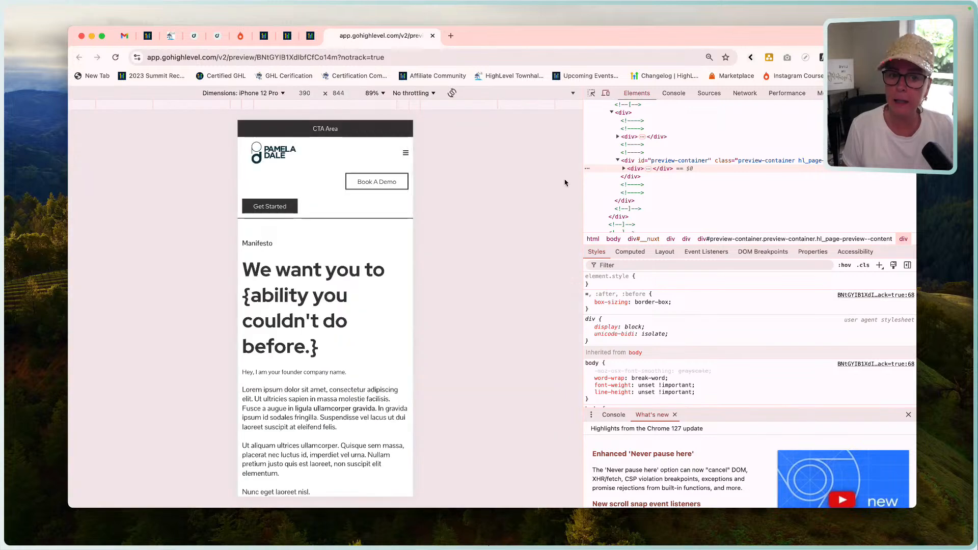
Check the previewed page on emulated iPhone SE, iPhone XR and iPhone 12 Pro screens, looking over its layout on the last one.
click(282, 94)
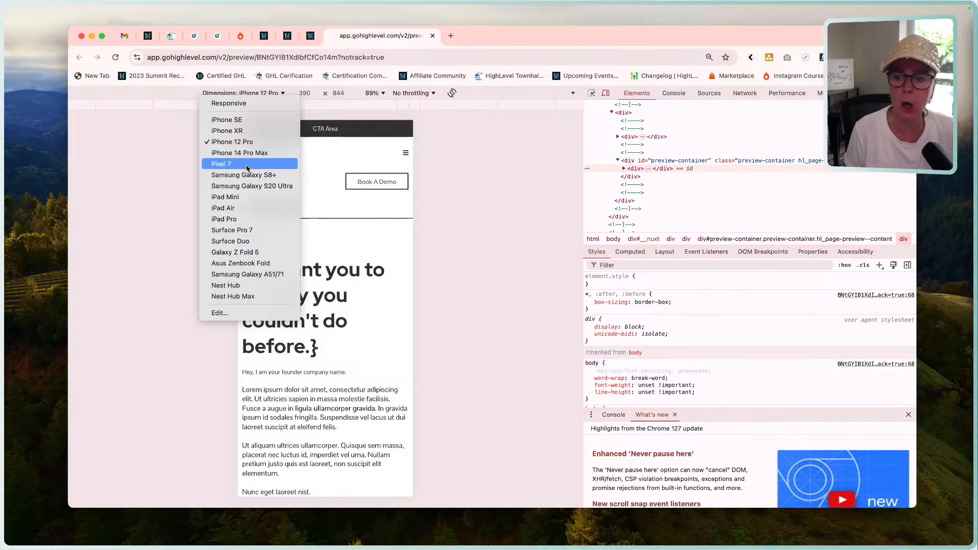
click(228, 120)
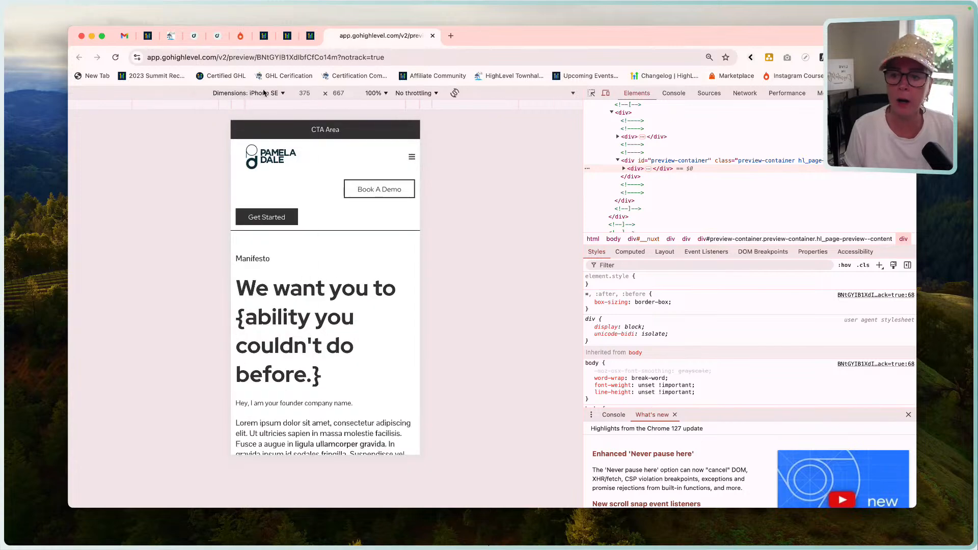
click(264, 93)
click(234, 131)
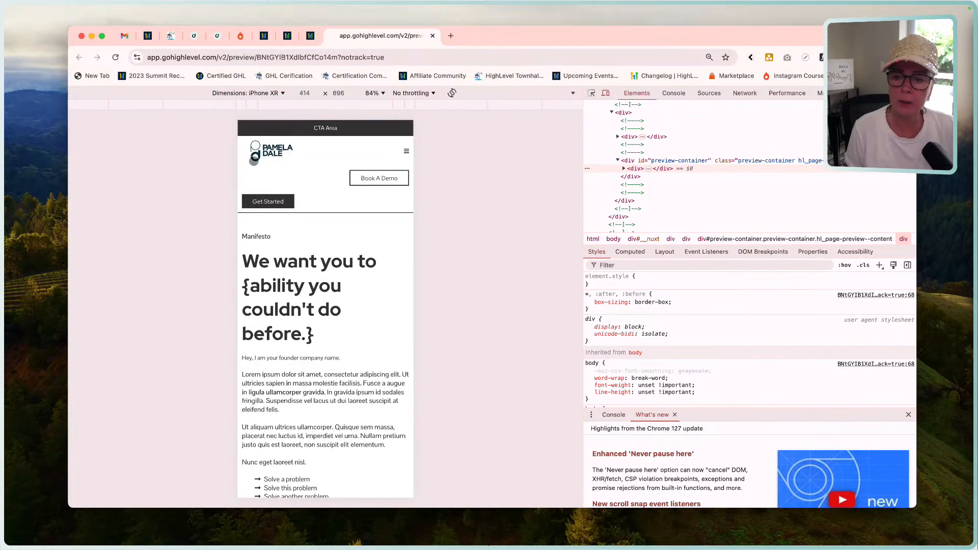
click(254, 93)
click(271, 146)
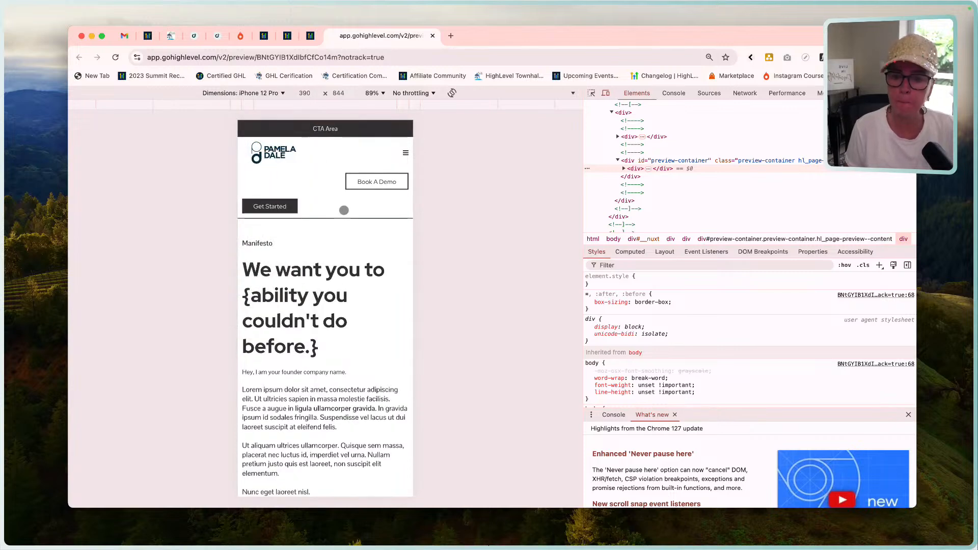
scroll(312, 301, down, 4)
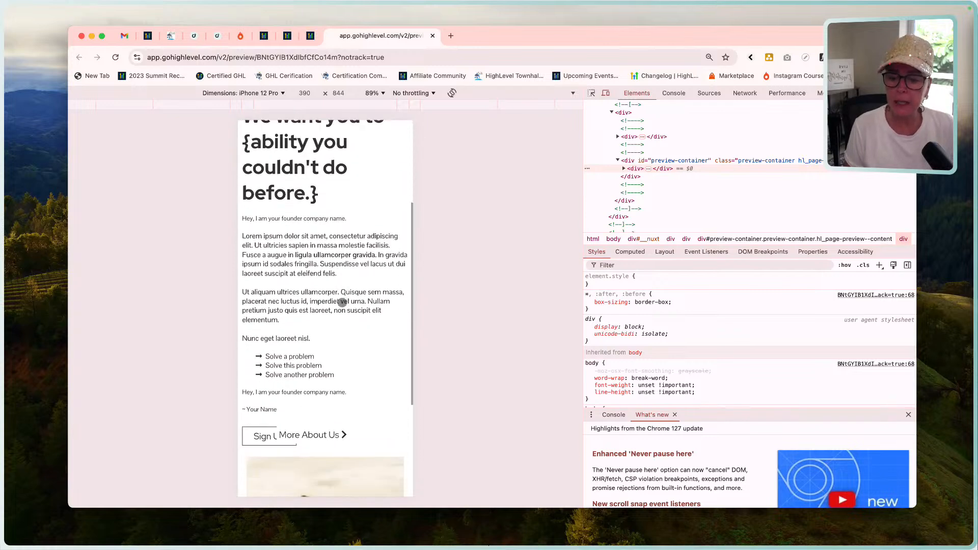
scroll(312, 301, up, 4)
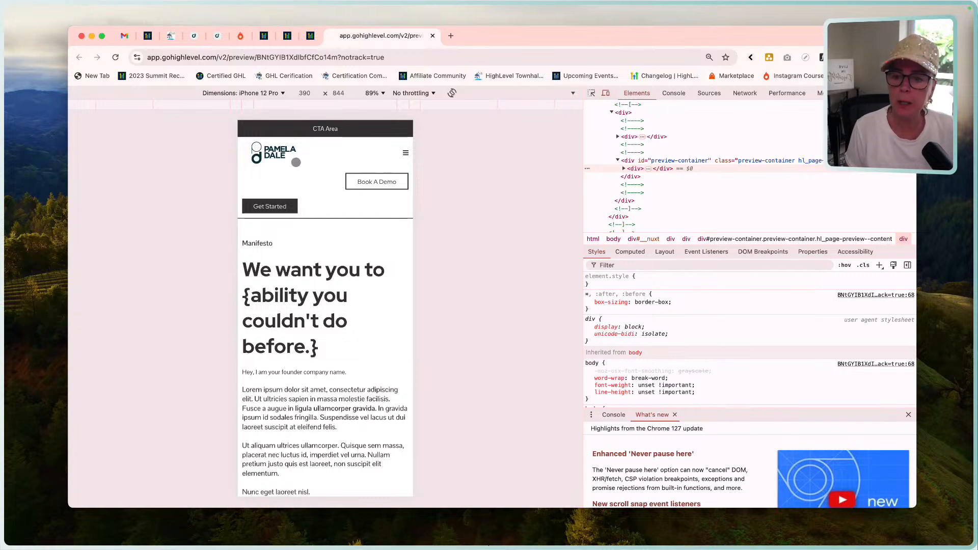
Reload the page preview in the iPhone 12 Pro emulation.
click(217, 35)
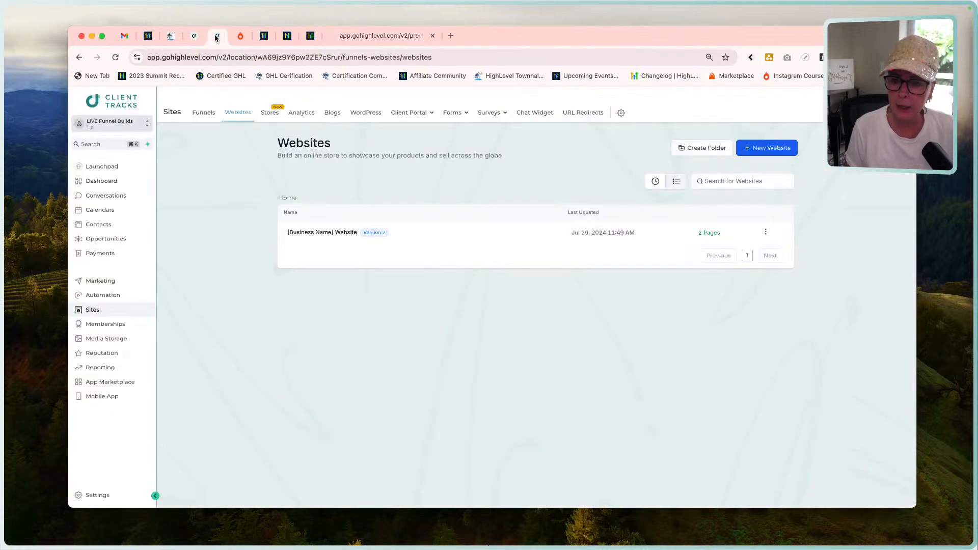
click(389, 36)
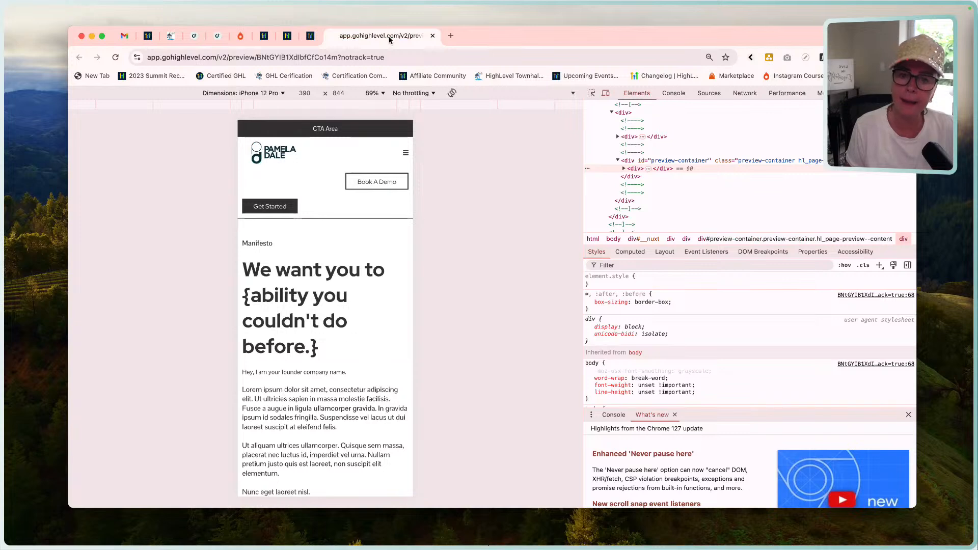
click(117, 58)
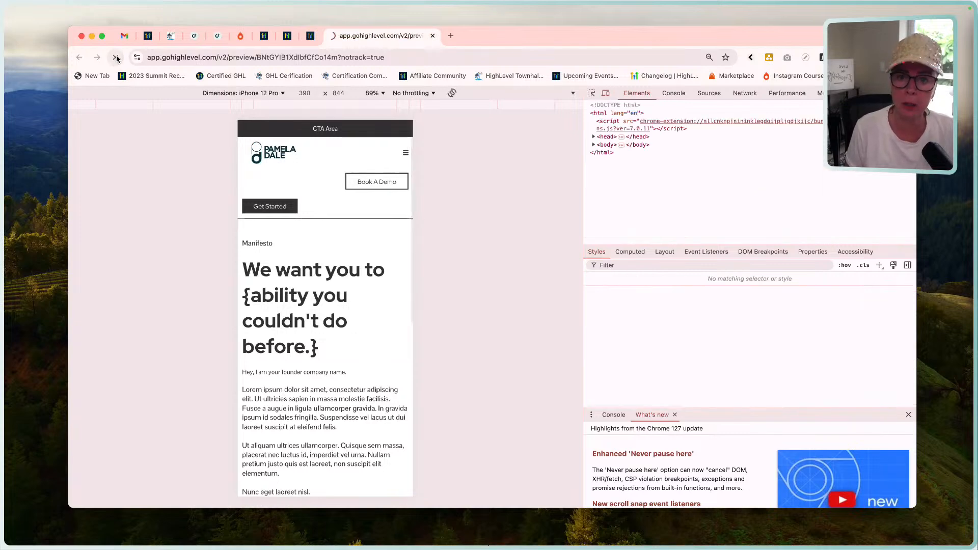
In the page builder's mobile mode, select the header's navigation menu and open the device choice for its margin and padding.
click(193, 35)
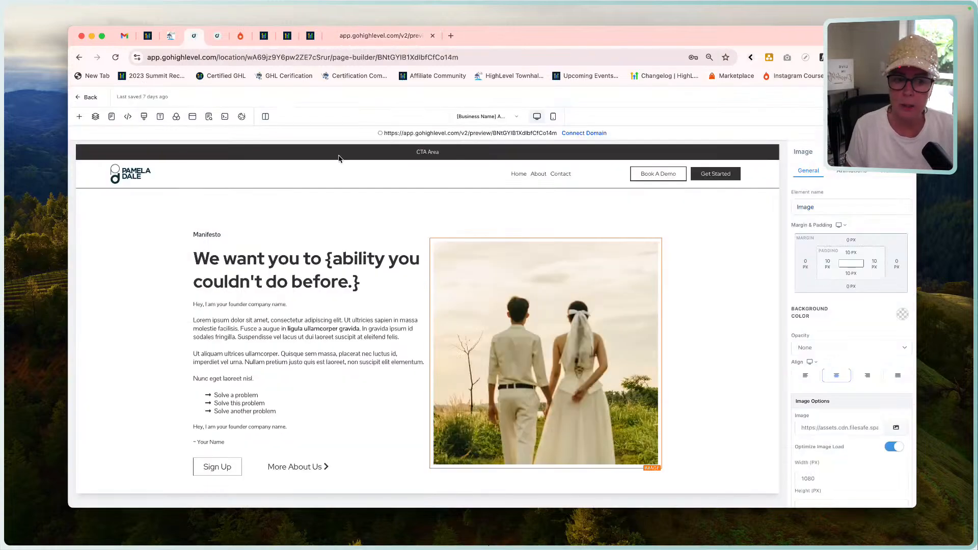
click(555, 117)
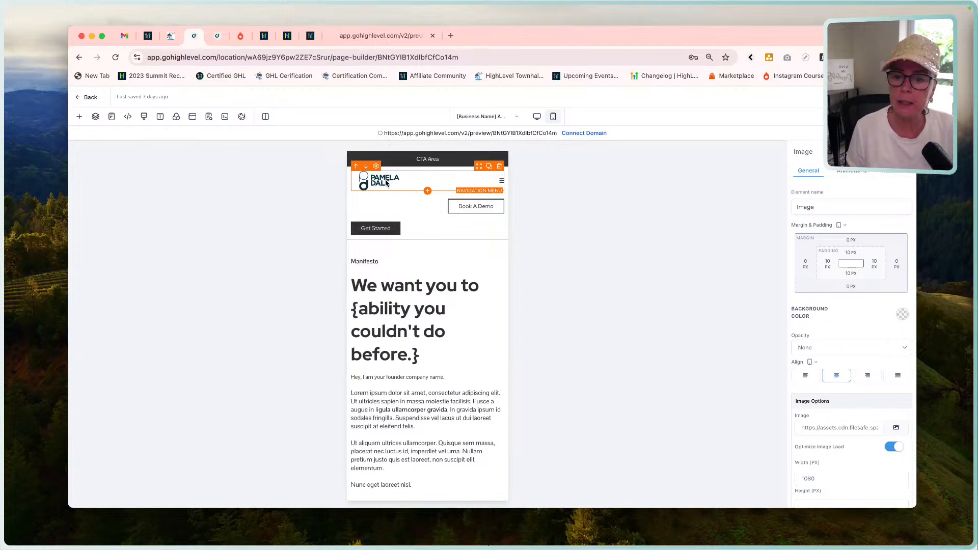
click(386, 183)
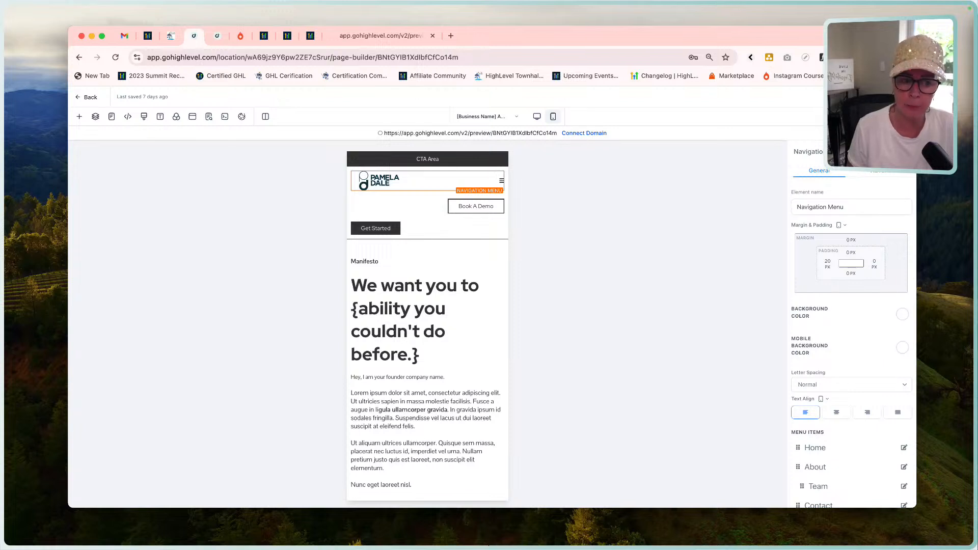
click(844, 226)
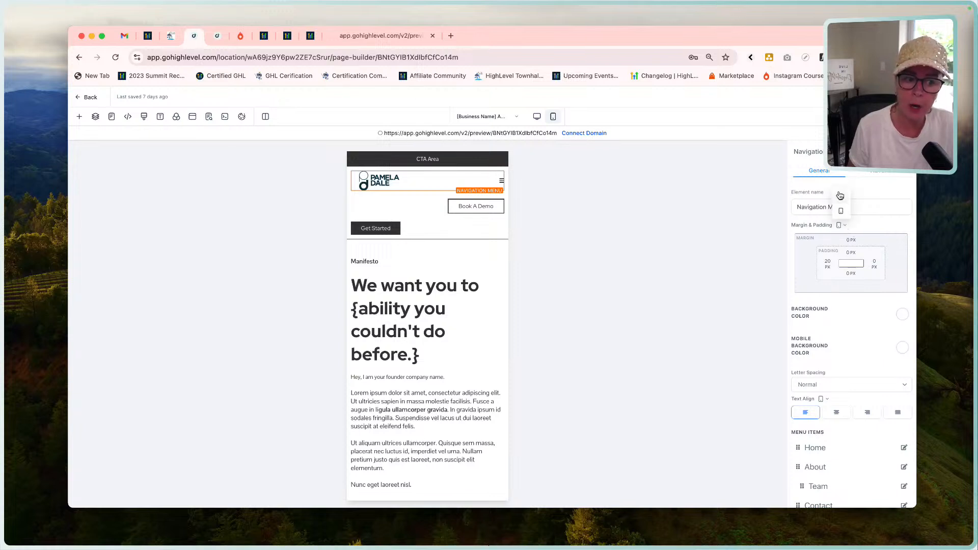
Compare the header in desktop and mobile mode, and set the navigation menu's mobile text alignment to center.
click(538, 118)
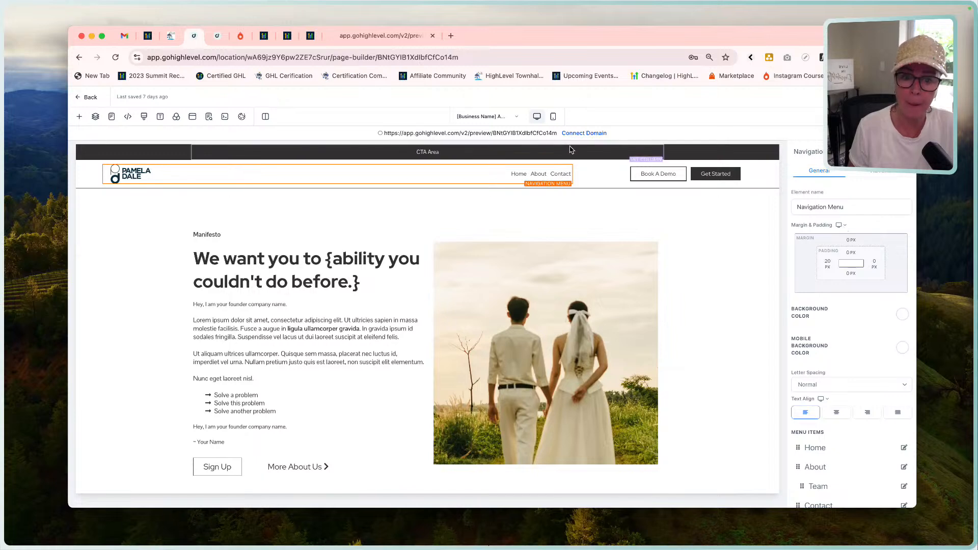
click(553, 116)
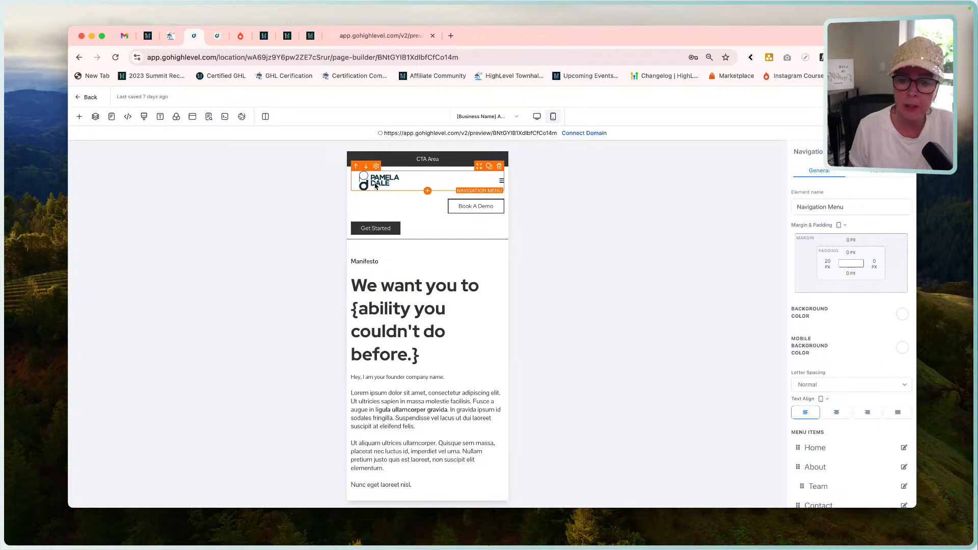
scroll(862, 316, down, 3)
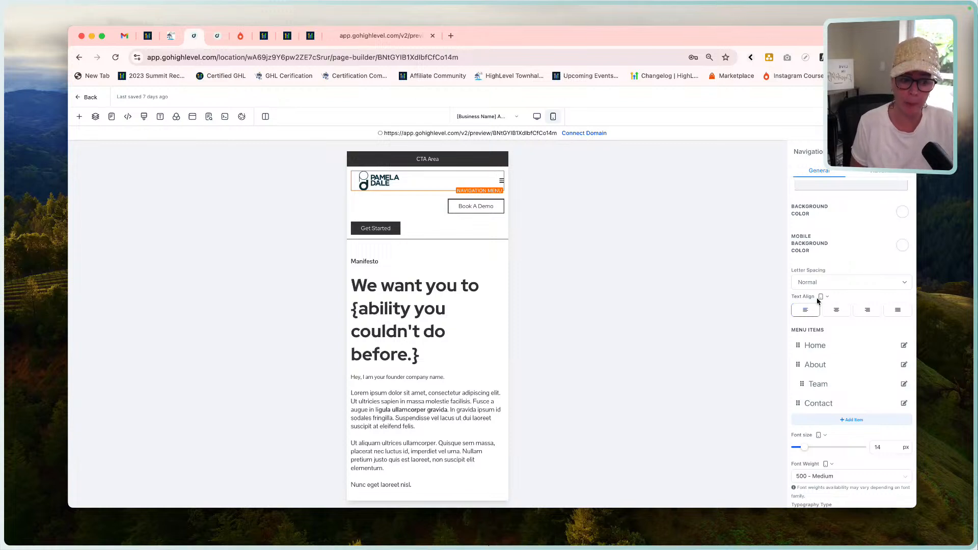
click(837, 312)
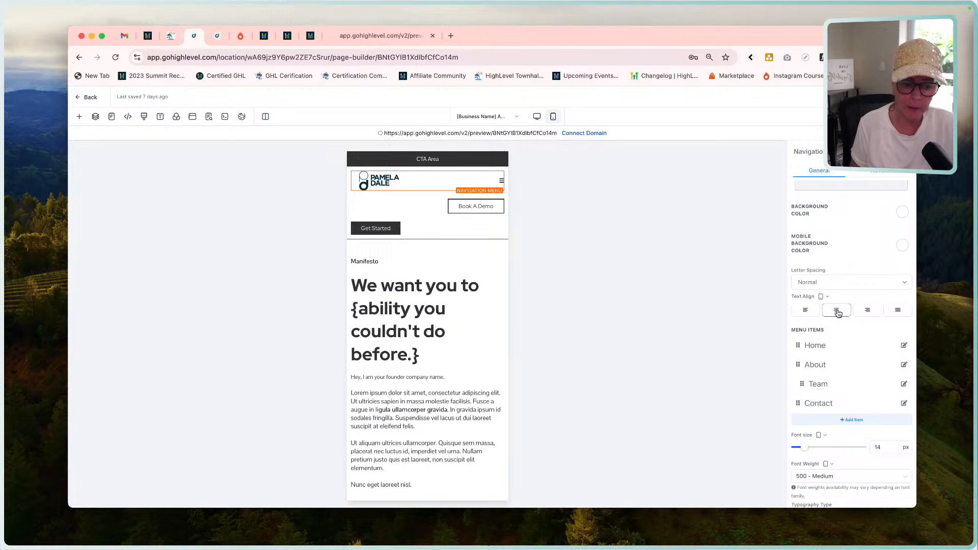
Review the navigation menu's mobile settings, from menu items and font through colors and spacing to the brand logo and image action.
scroll(850, 359, down, 3)
scroll(850, 362, down, 4)
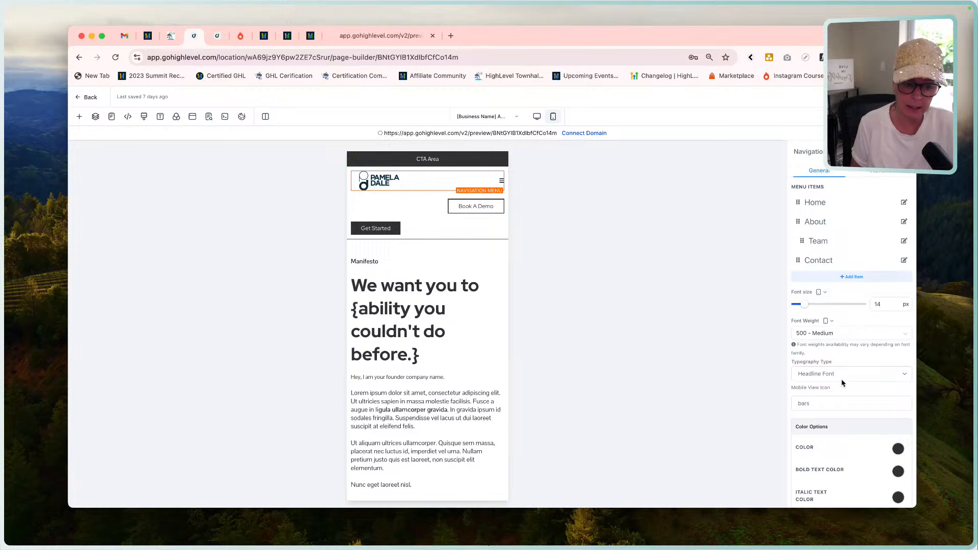
scroll(842, 383, down, 10)
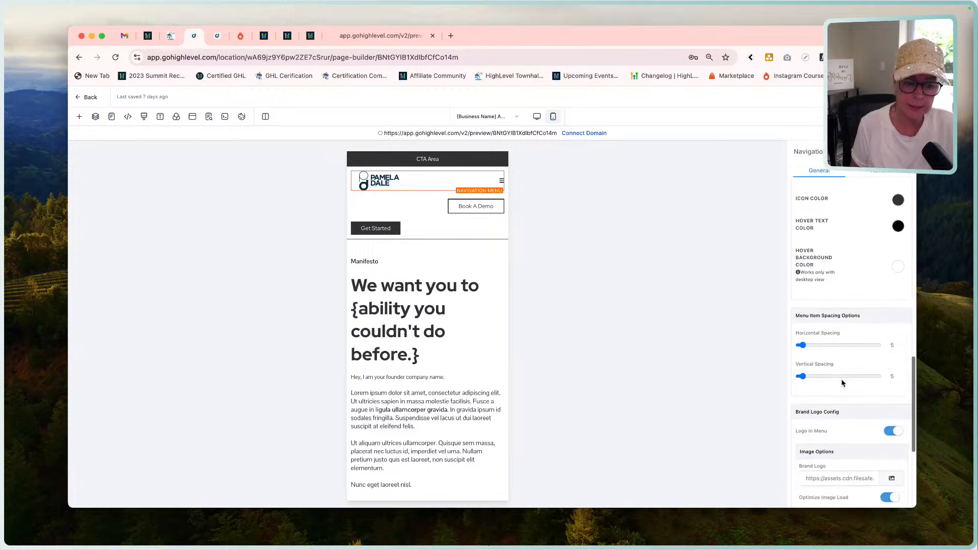
scroll(841, 382, down, 3)
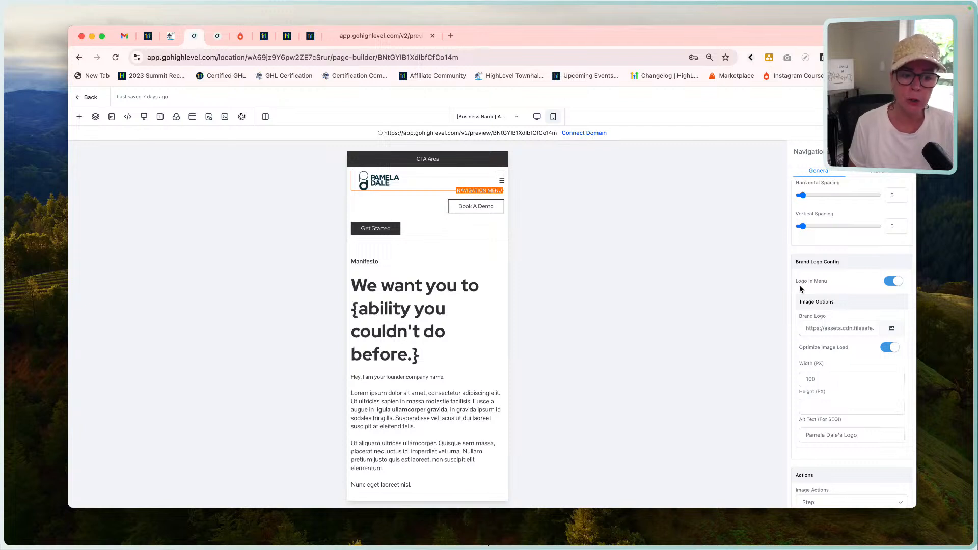
scroll(805, 255, down, 2)
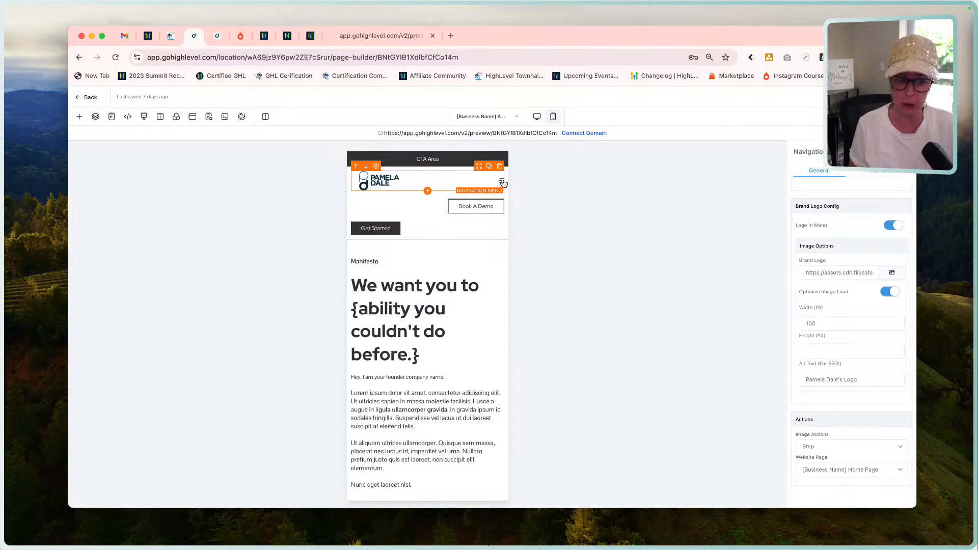
scroll(855, 226, up, 10)
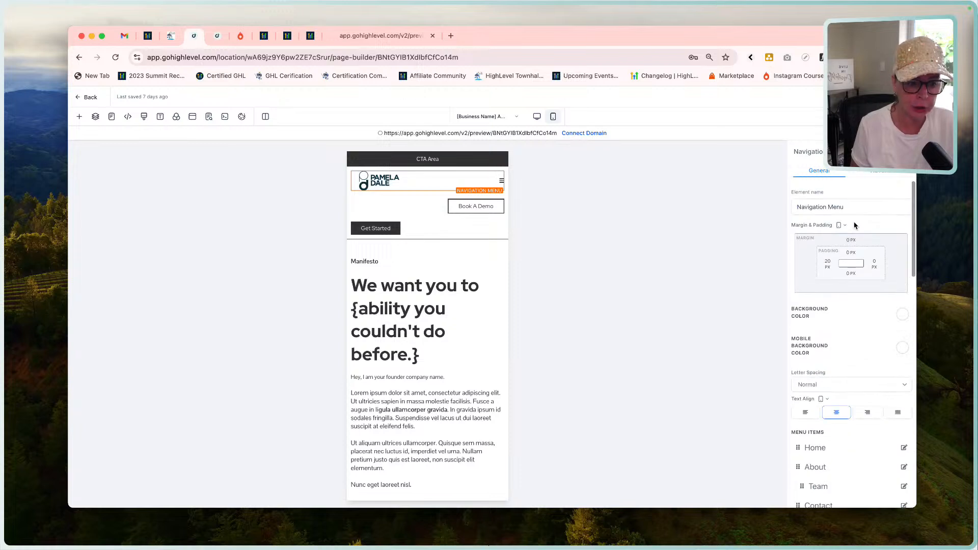
Open the icon search for the navigation menu's Mobile View Icon.
scroll(857, 308, down, 5)
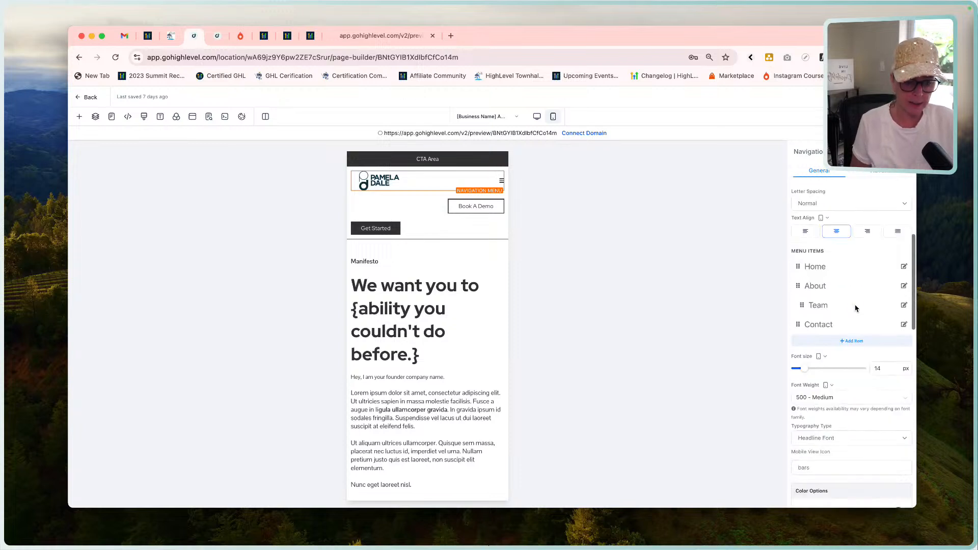
scroll(855, 308, down, 4)
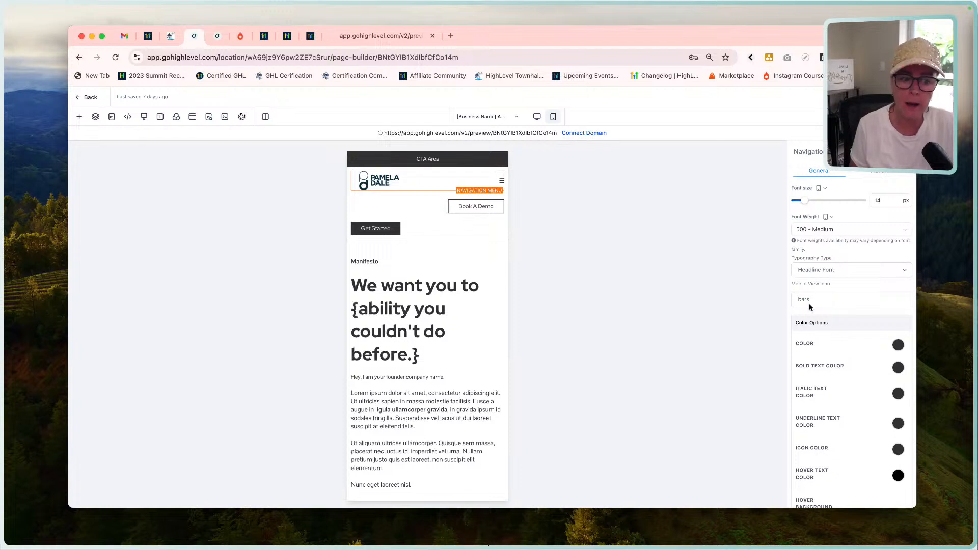
click(818, 301)
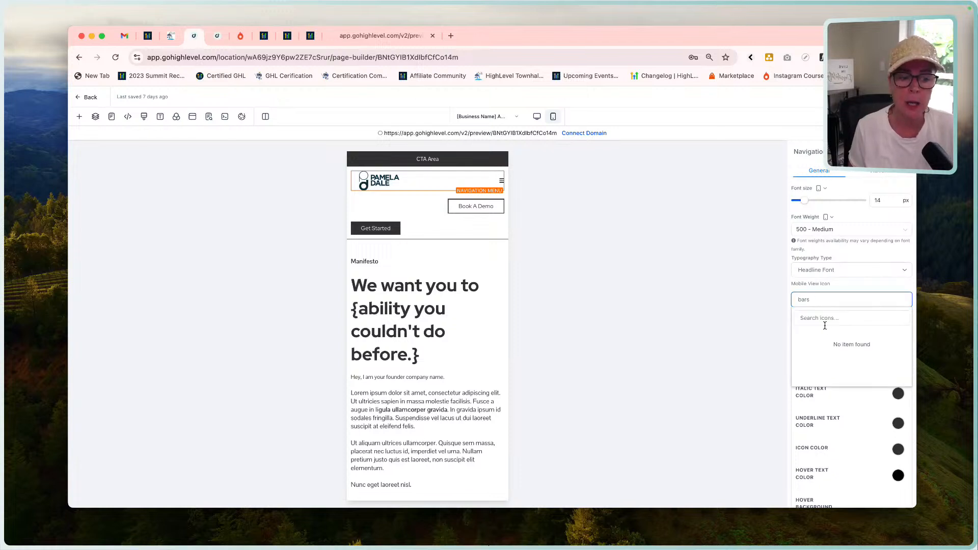
click(821, 317)
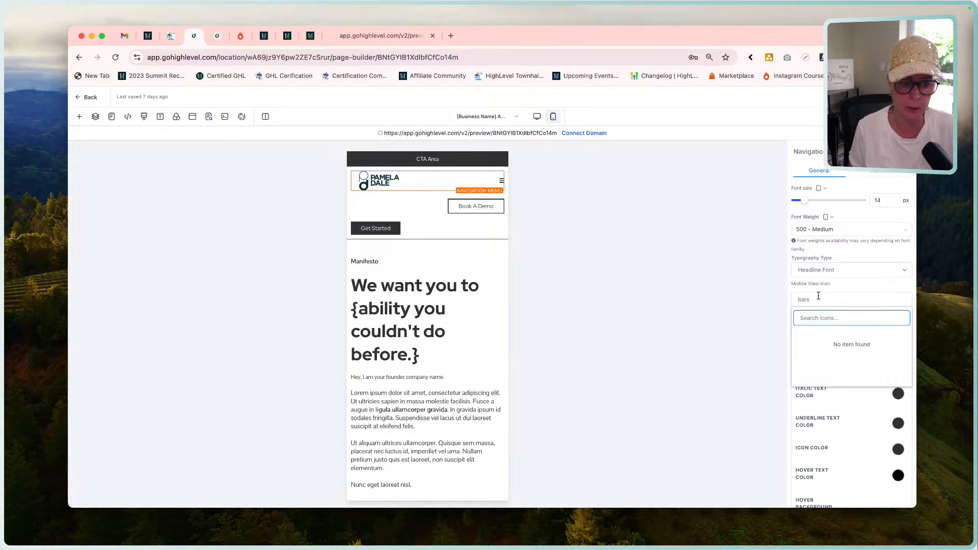
click(838, 285)
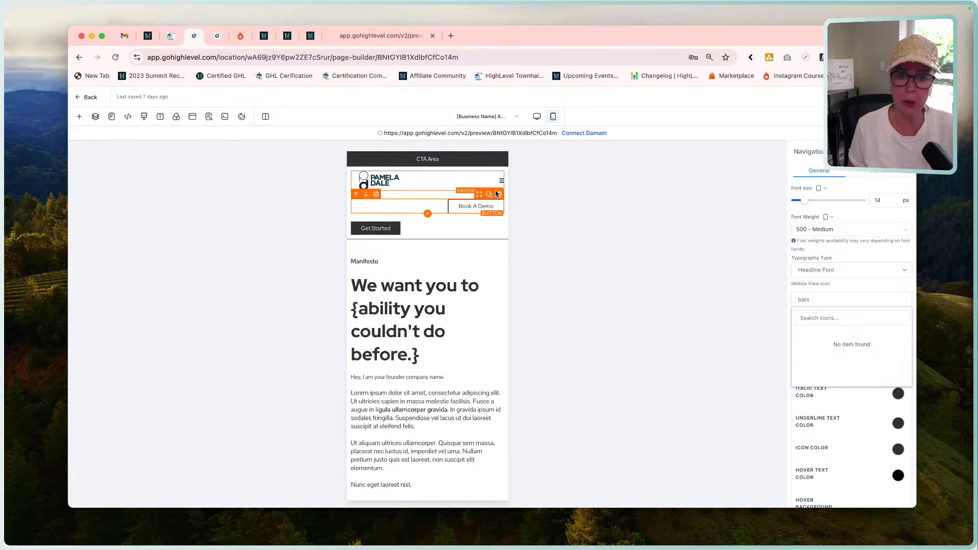
Look at the page's sections in the Layers list while in desktop mode, and return to mobile mode.
click(536, 117)
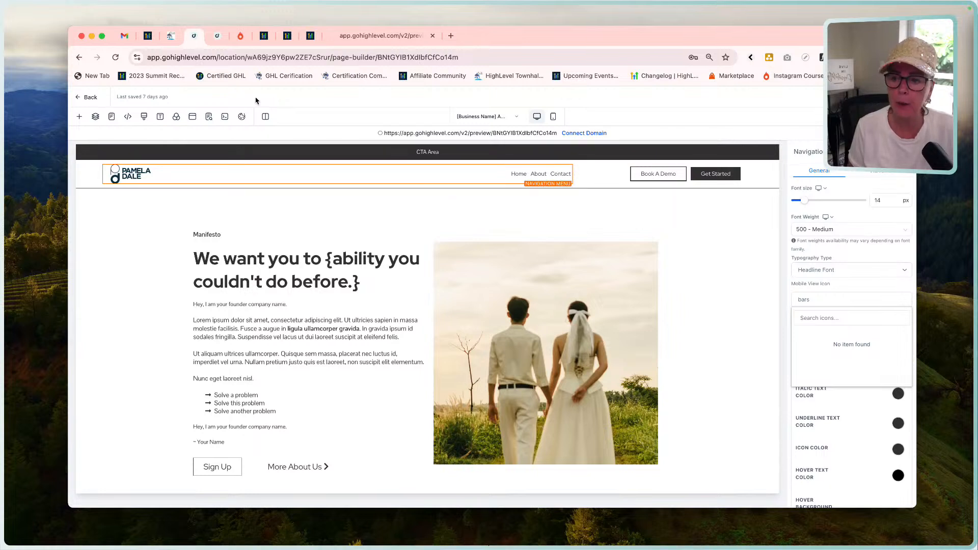
click(95, 117)
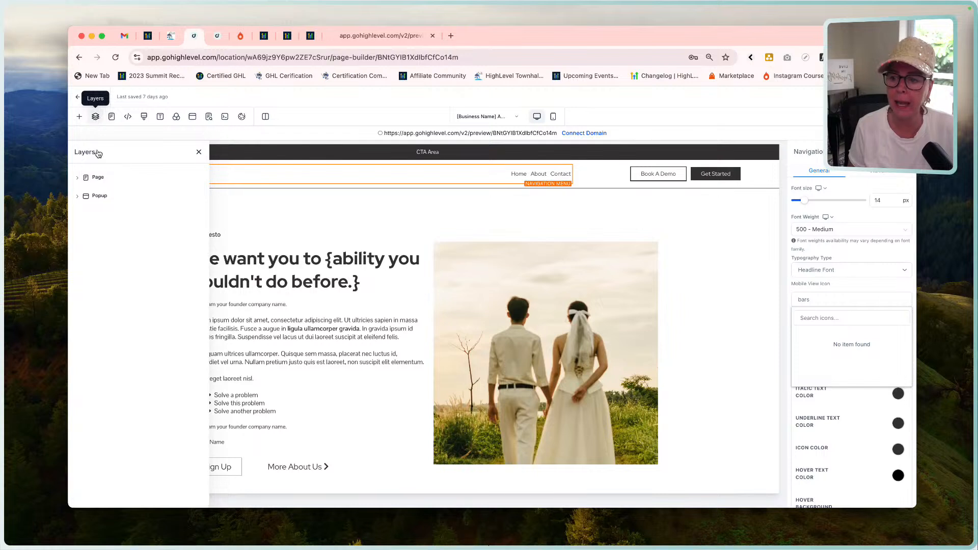
click(95, 177)
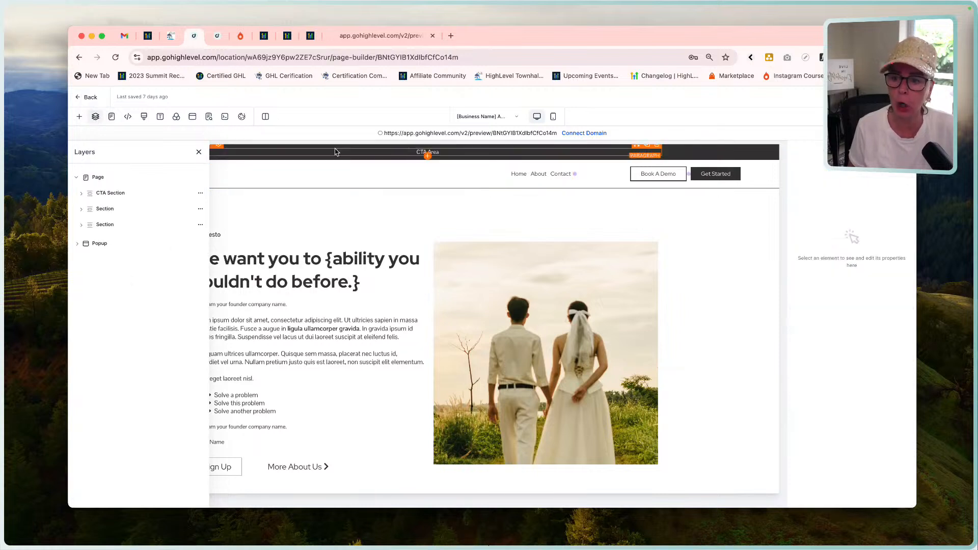
click(553, 117)
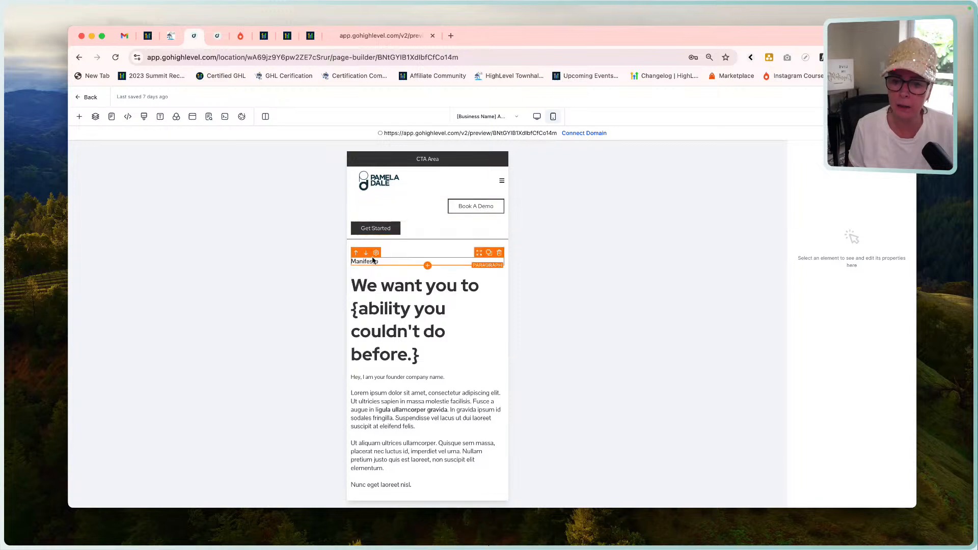
Select the header's Book A Demo button and examine its mobile alignment, margin and padding.
click(464, 207)
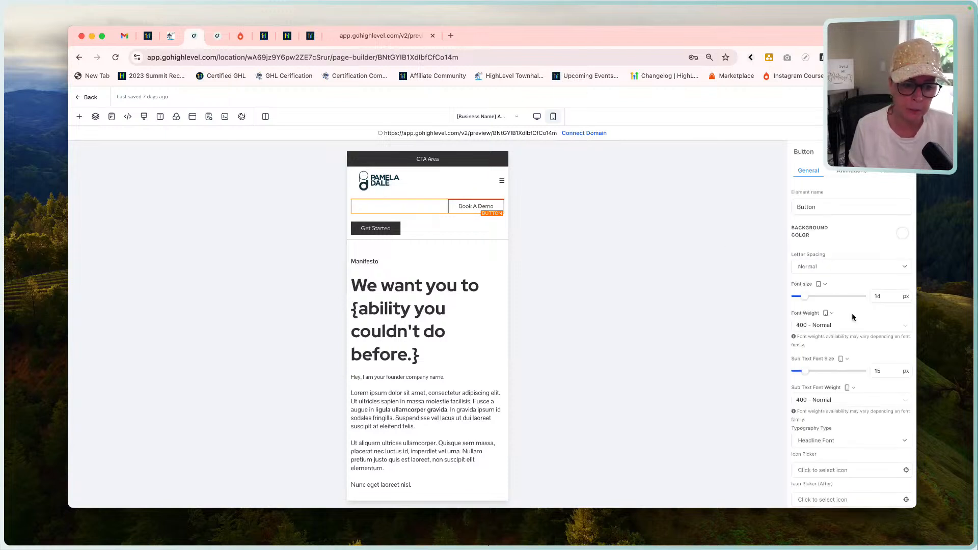
scroll(854, 317, down, 5)
scroll(853, 317, down, 3)
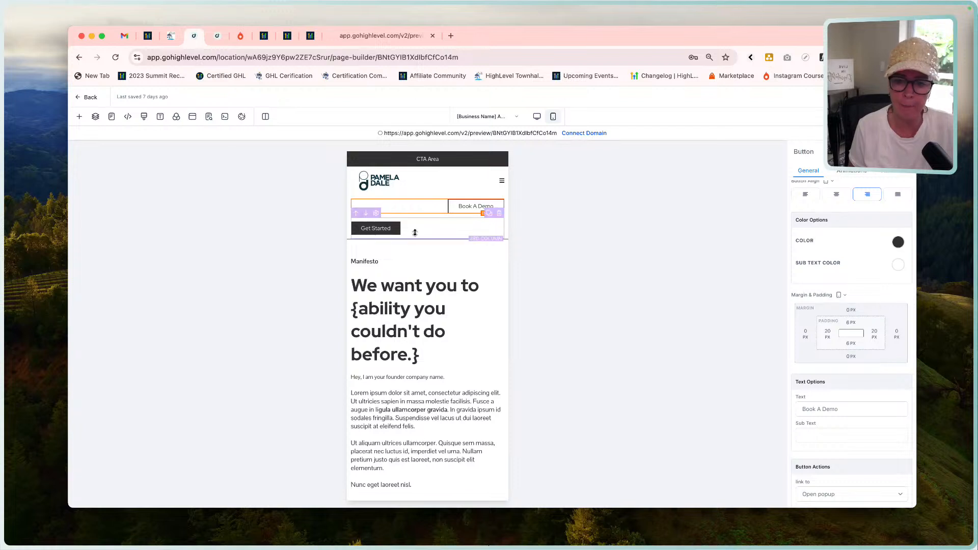
Set the mobile top margin of the header's Get Started button to -60 px.
click(392, 234)
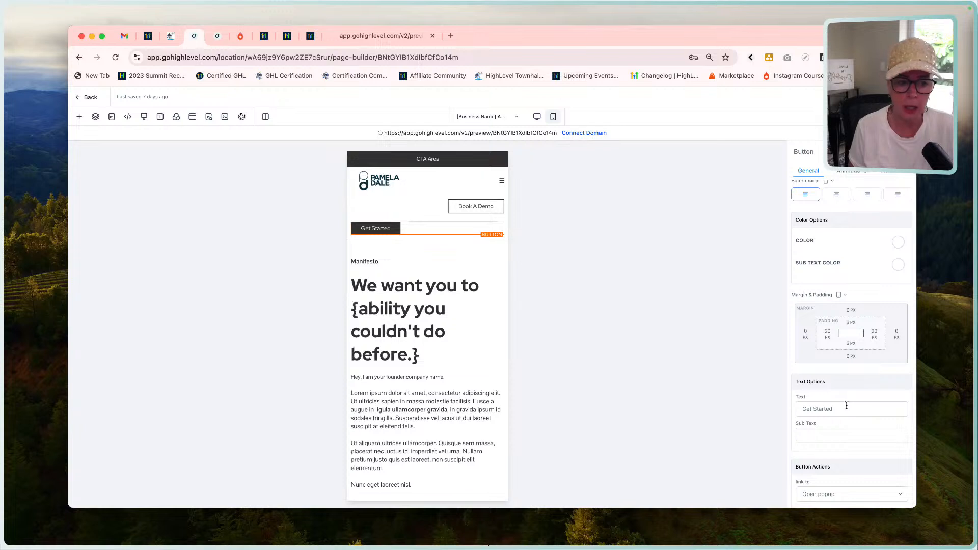
click(849, 311)
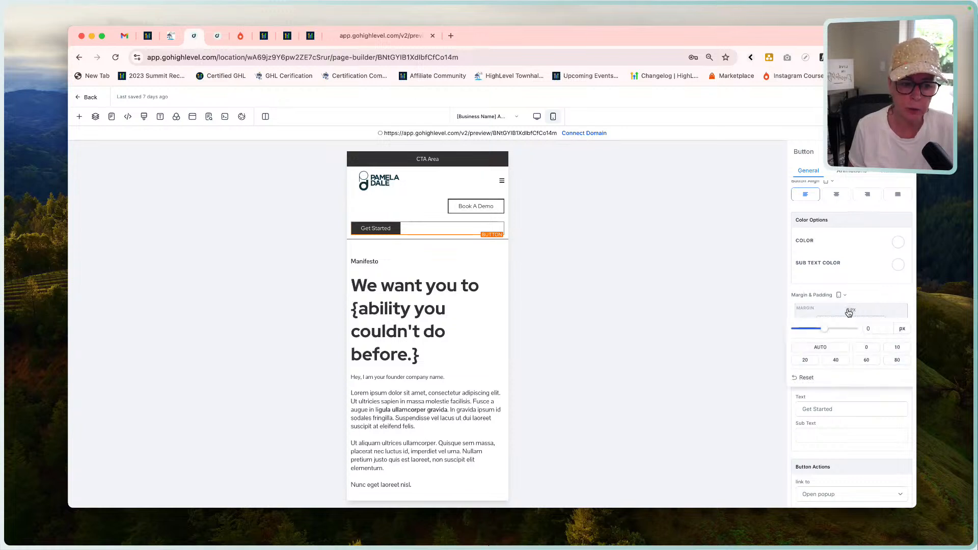
click(866, 328)
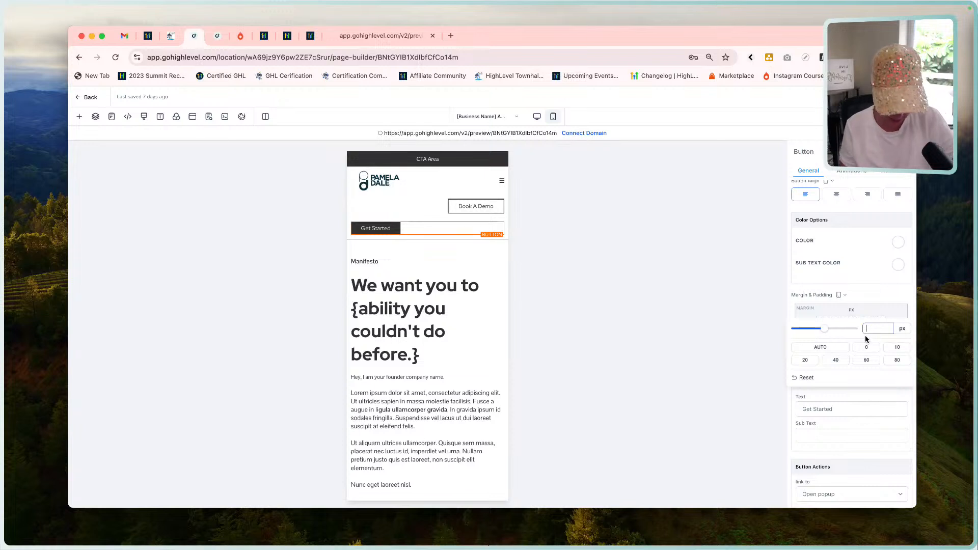
text(-60)
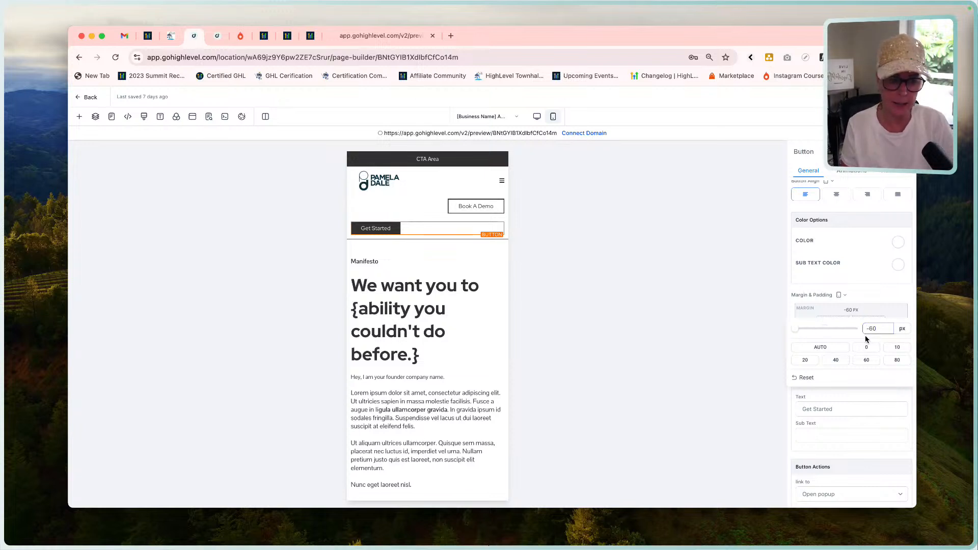
key(Return)
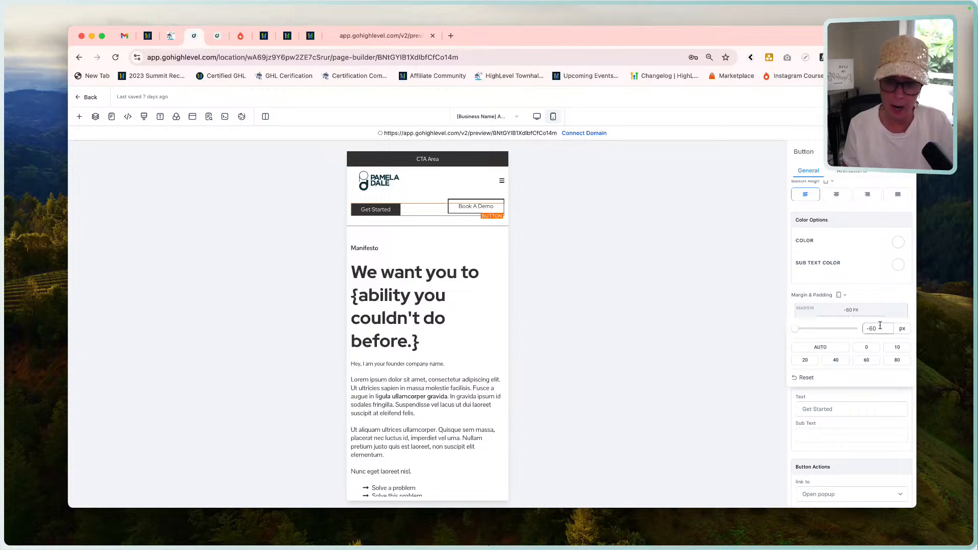
Fine-tune the Get Started button's mobile top margin through -65, -70 and -75 px to -76 px to line it up with Book A Demo.
click(881, 328)
key(BackSpace)
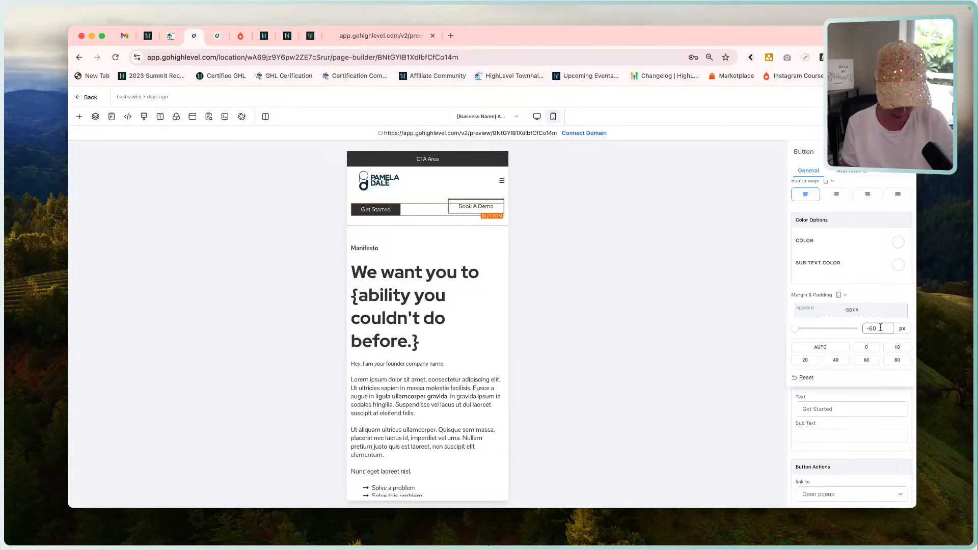
text(5)
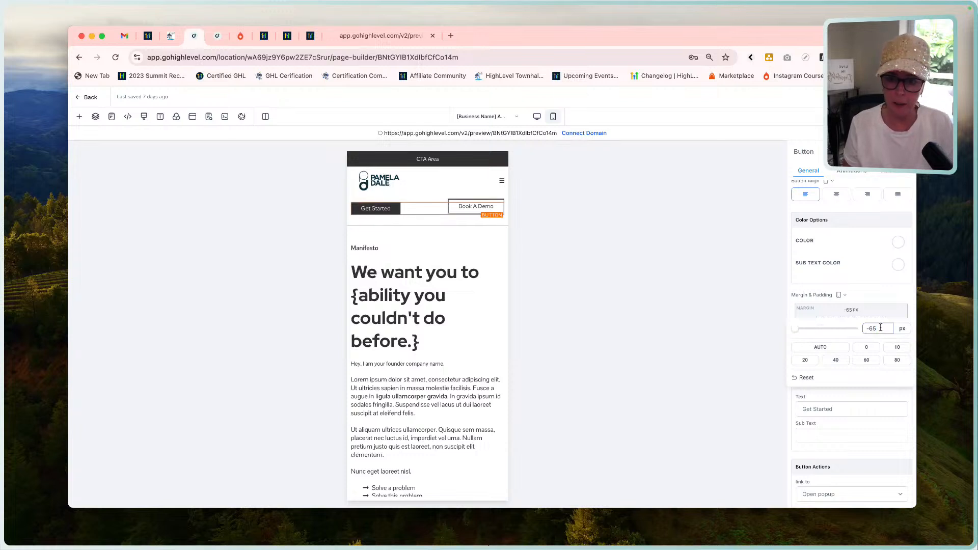
drag(881, 327, 870, 329)
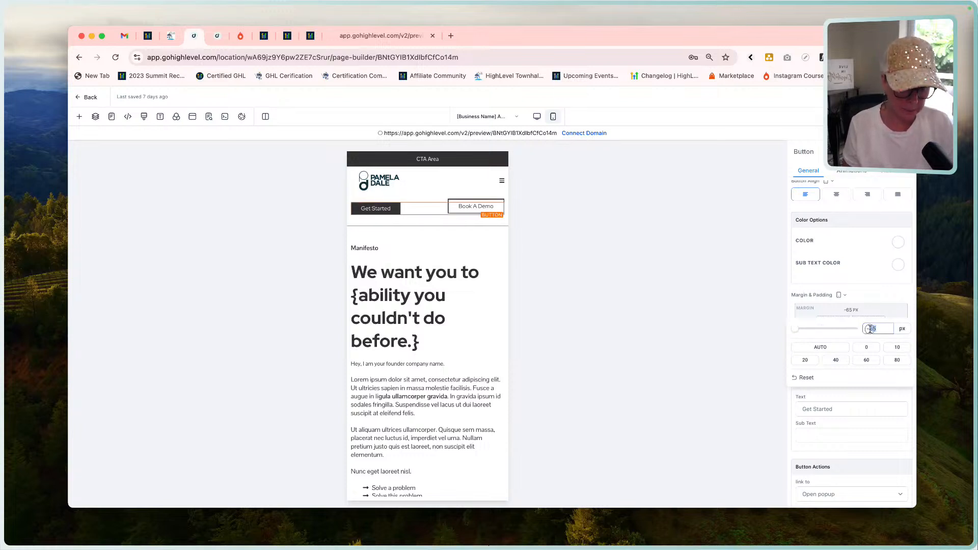
text(70)
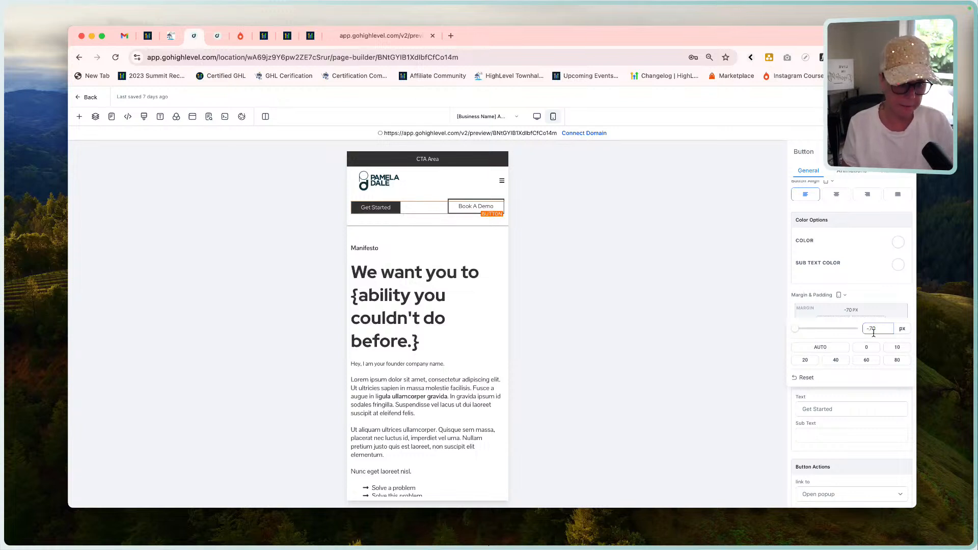
key(BackSpace)
key(BackSpace)
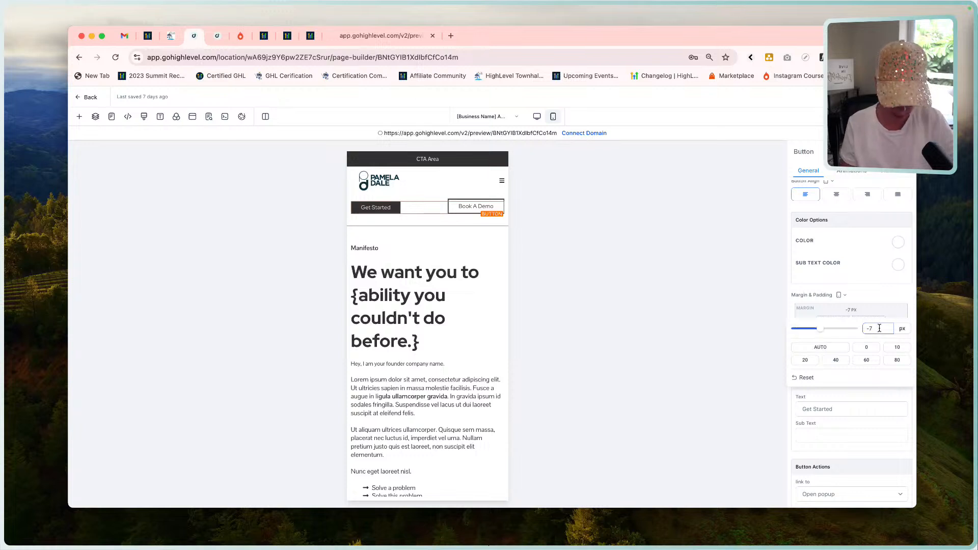
text(75)
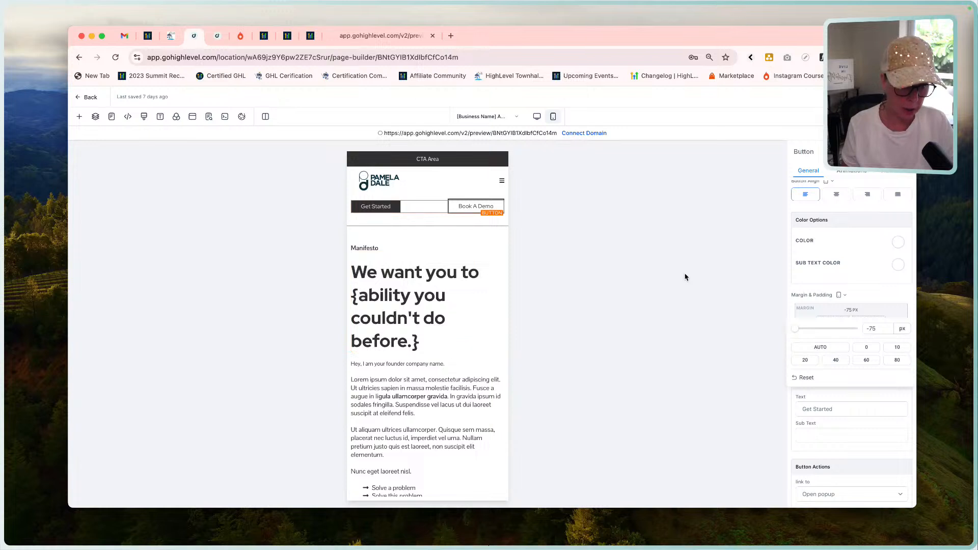
key(BackSpace)
text(6)
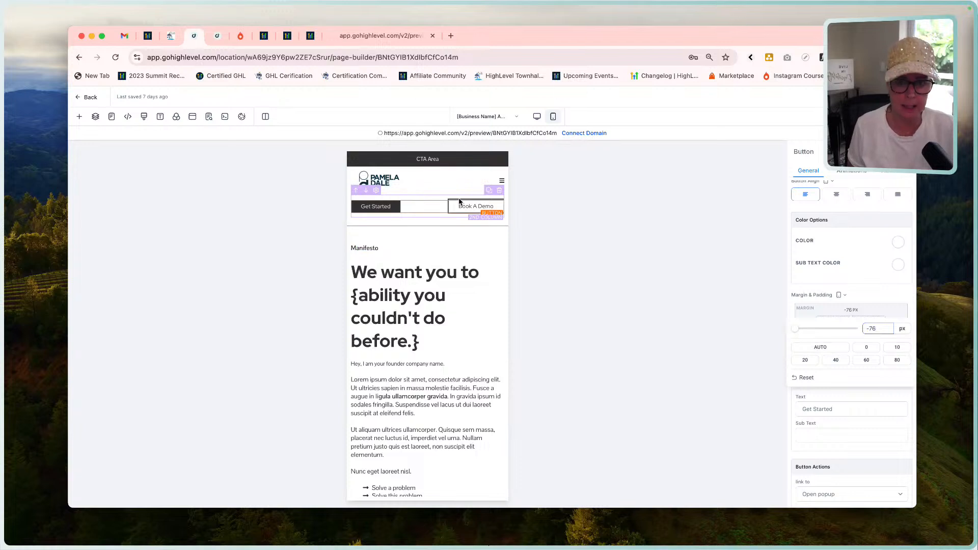
Give the Get Started button a Full Border in dark gray, and compare the header in desktop and mobile mode.
click(387, 211)
click(897, 177)
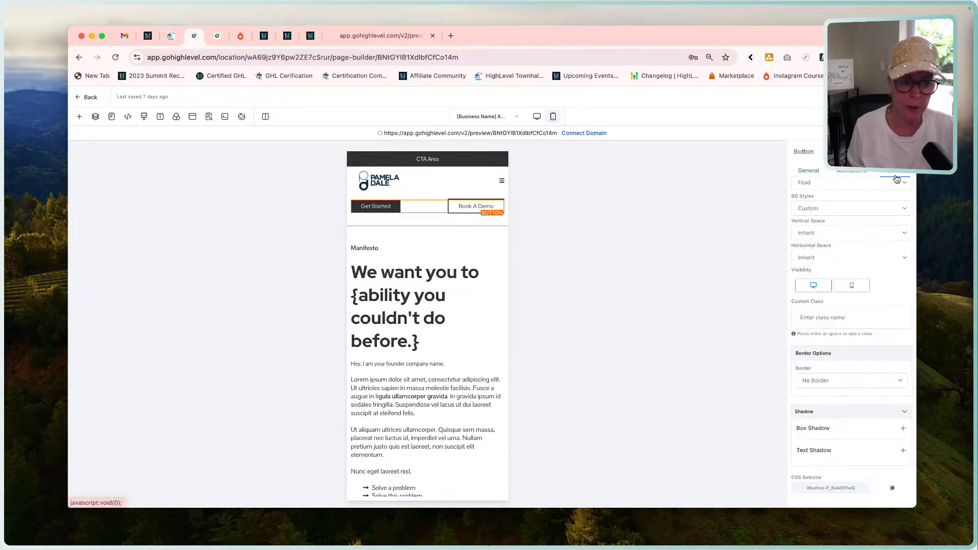
click(839, 384)
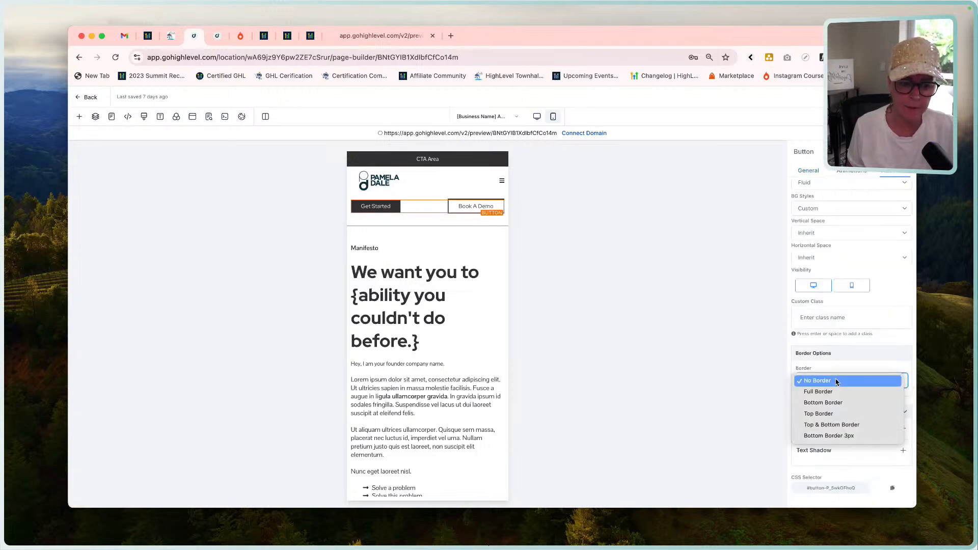
click(839, 393)
scroll(854, 400, down, 3)
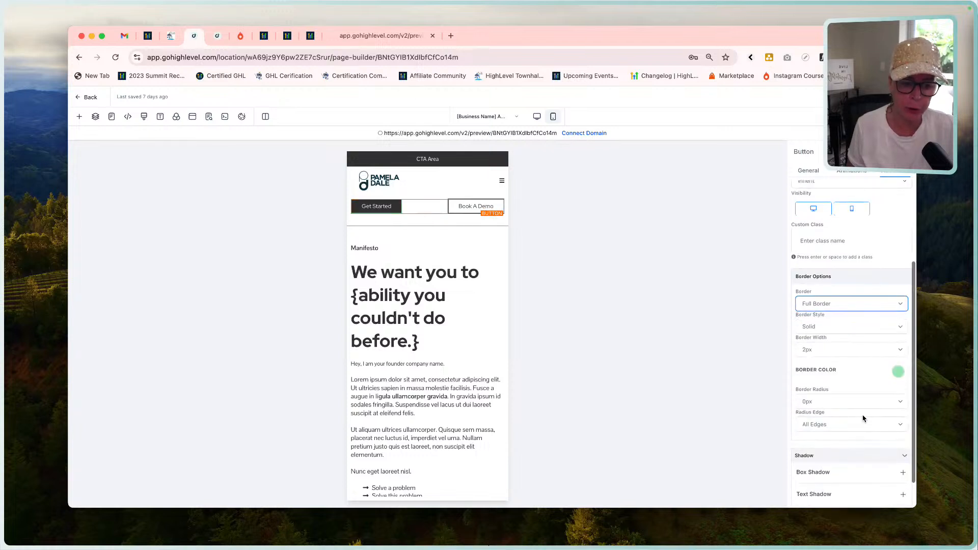
click(898, 359)
click(831, 407)
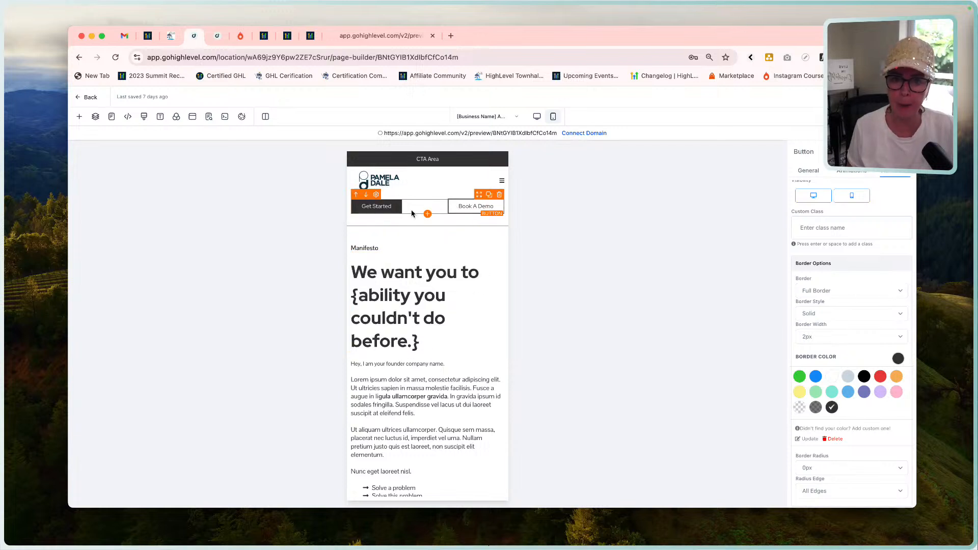
click(538, 117)
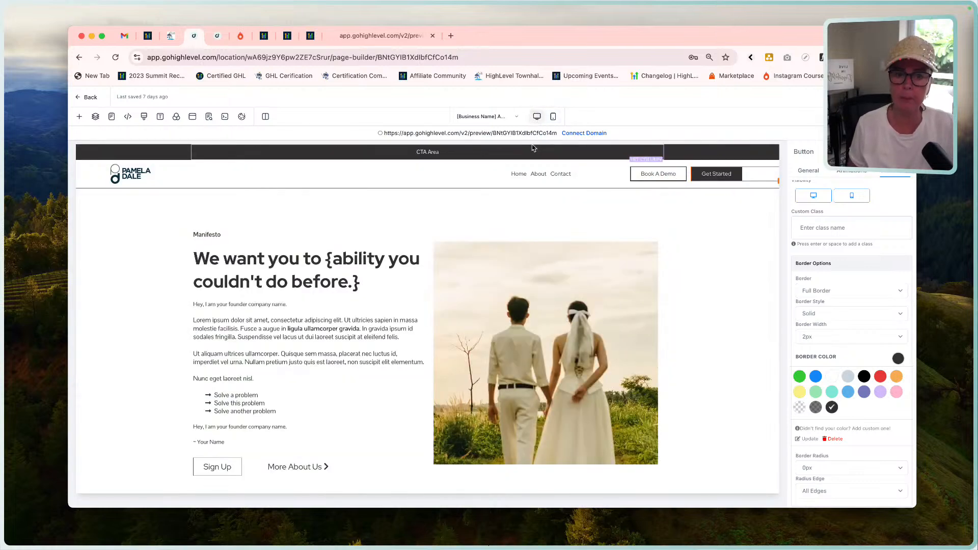
click(553, 117)
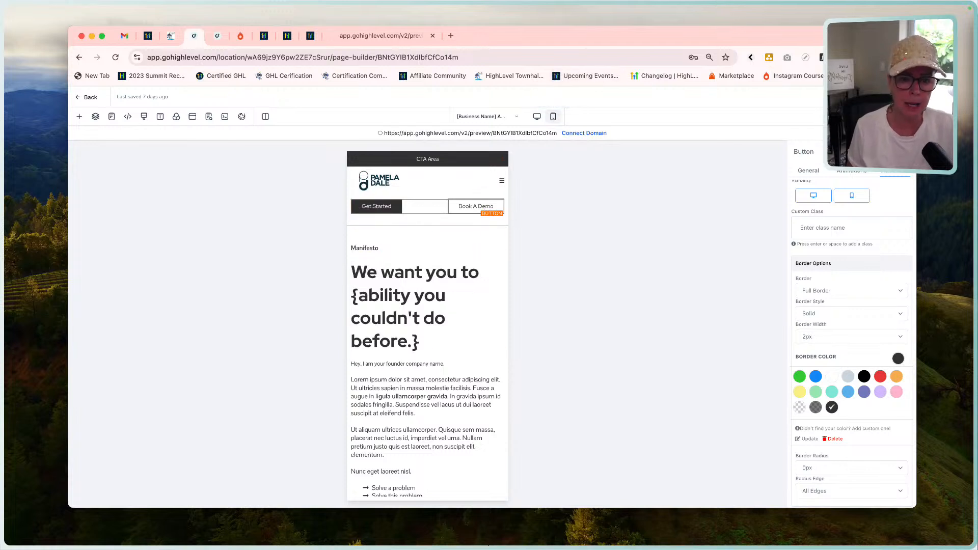
click(209, 116)
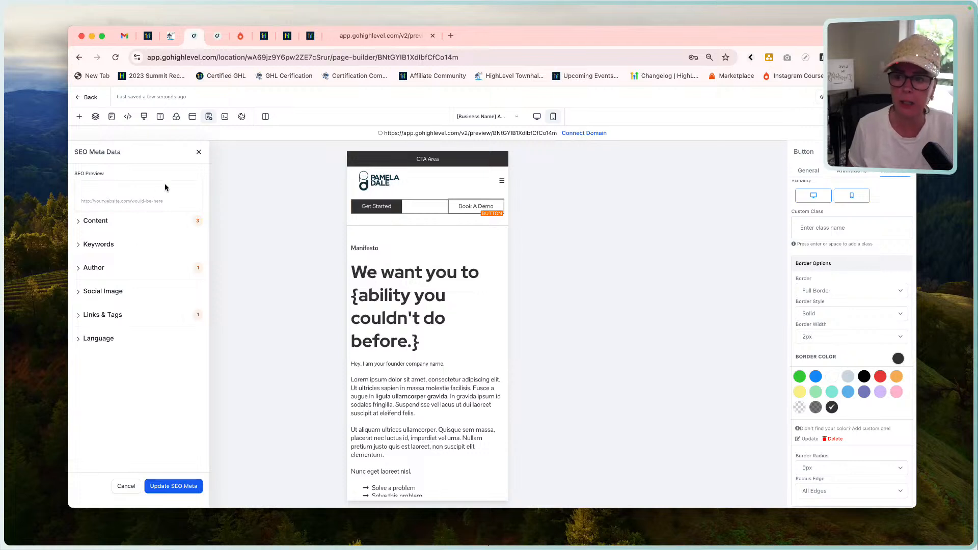
click(199, 153)
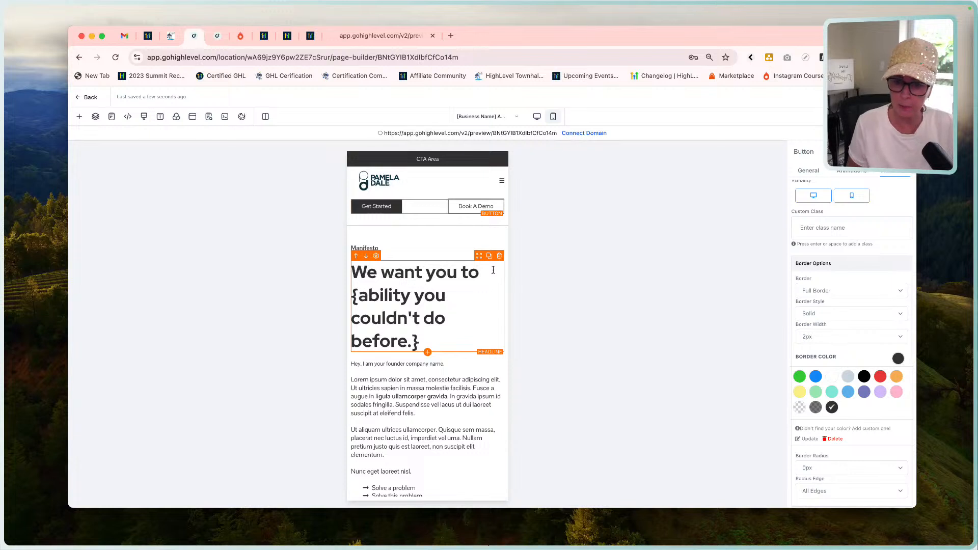
Center-align the Manifesto paragraph above the headline for mobile.
click(402, 248)
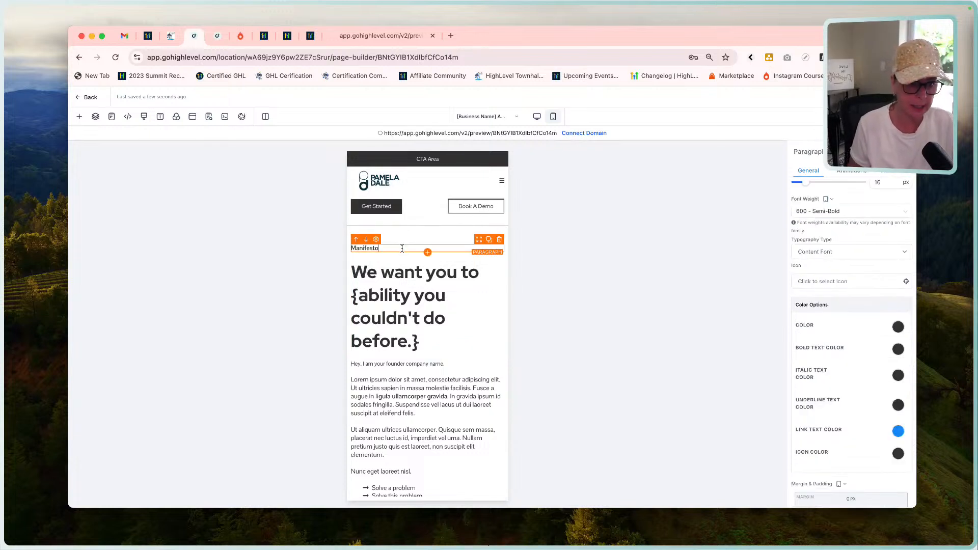
scroll(861, 258, up, 3)
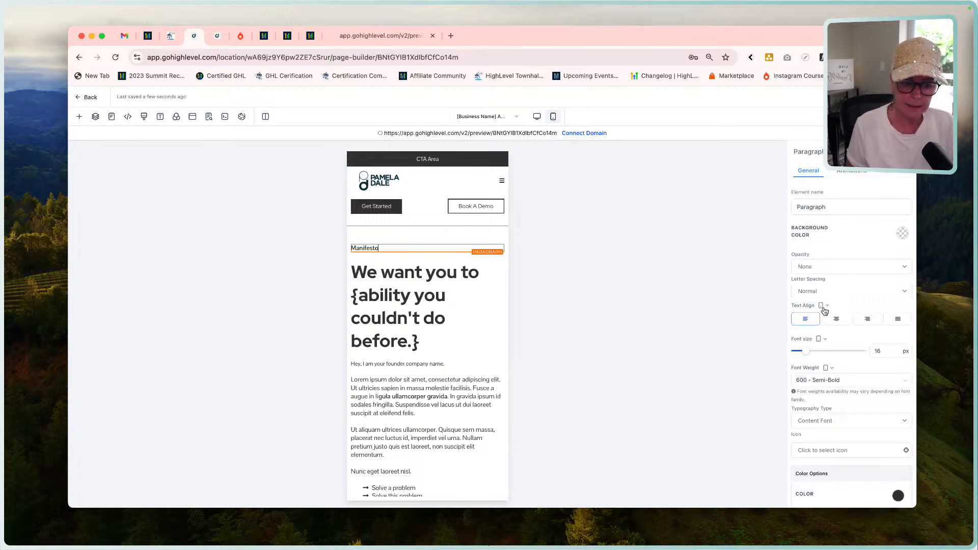
click(837, 319)
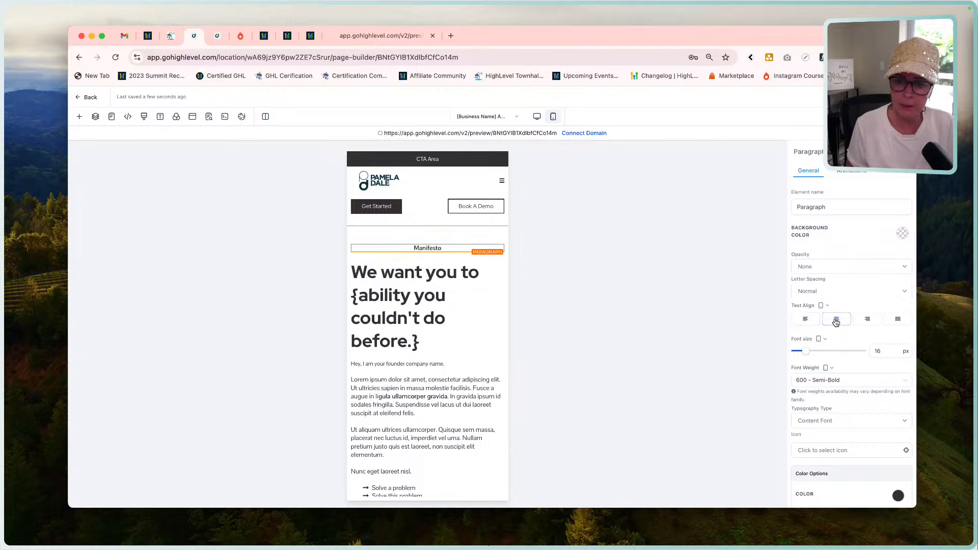
Set the "We want you to" headline's mobile font size to 26 px and center its text.
click(436, 292)
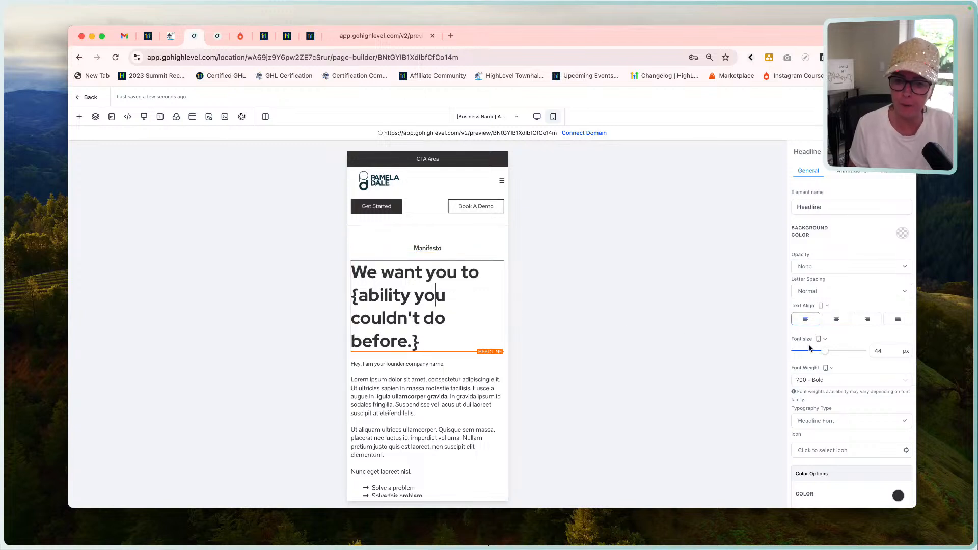
double_click(886, 355)
text(26)
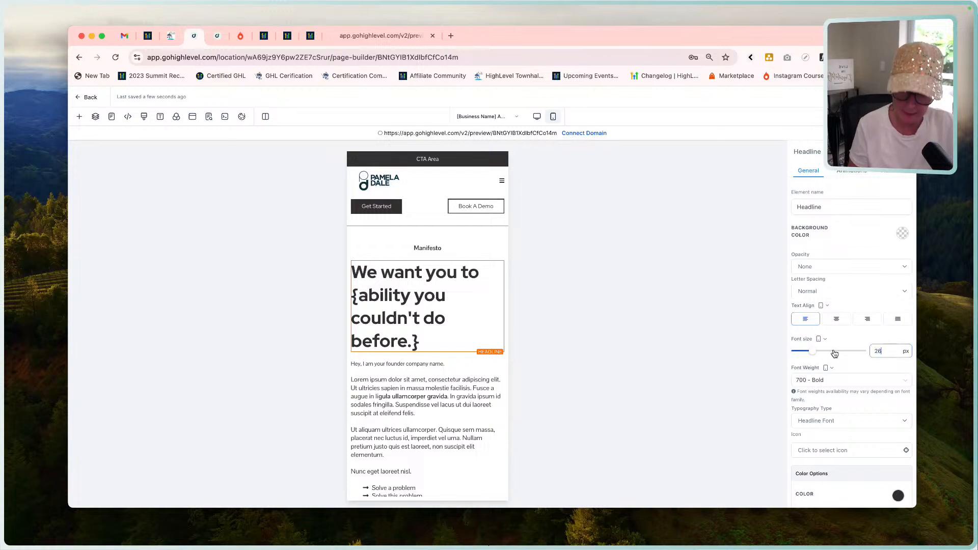
key(Tab)
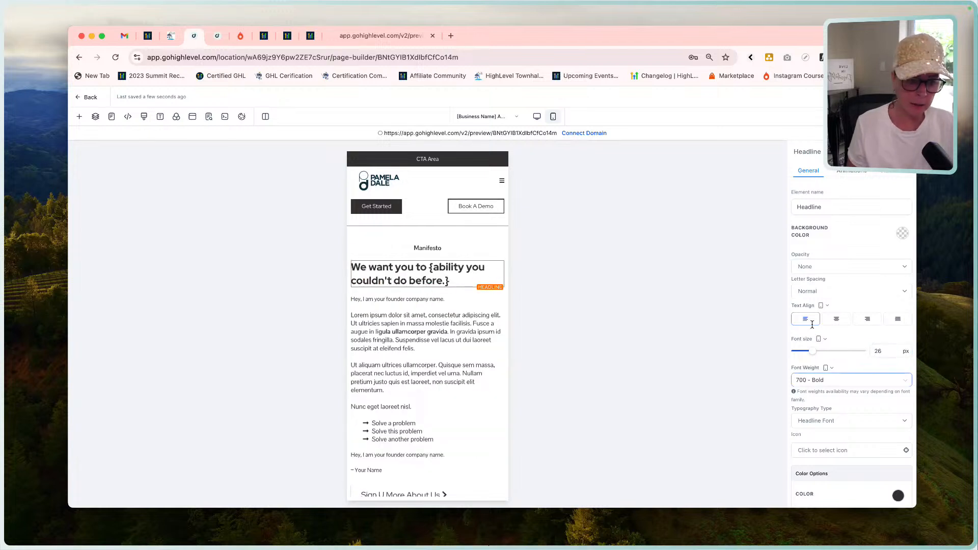
click(837, 320)
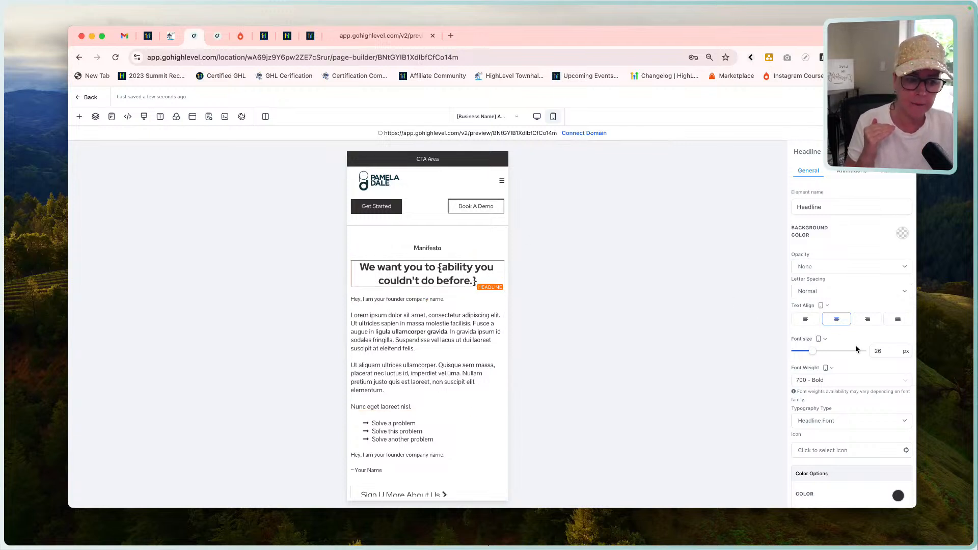
Try a mobile font size of 30 px on the headline and return it to 26 px.
click(890, 351)
drag(889, 352, 838, 351)
text(30)
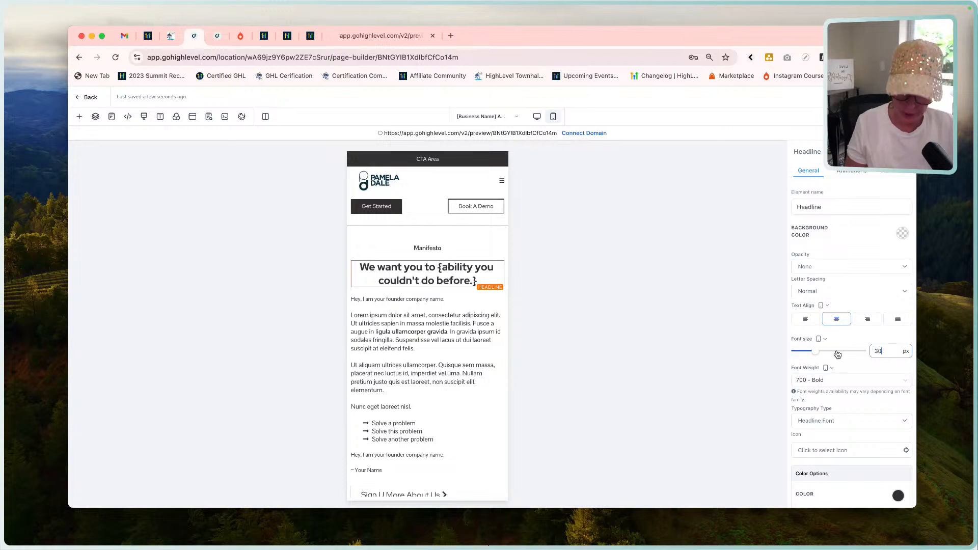
key(Tab)
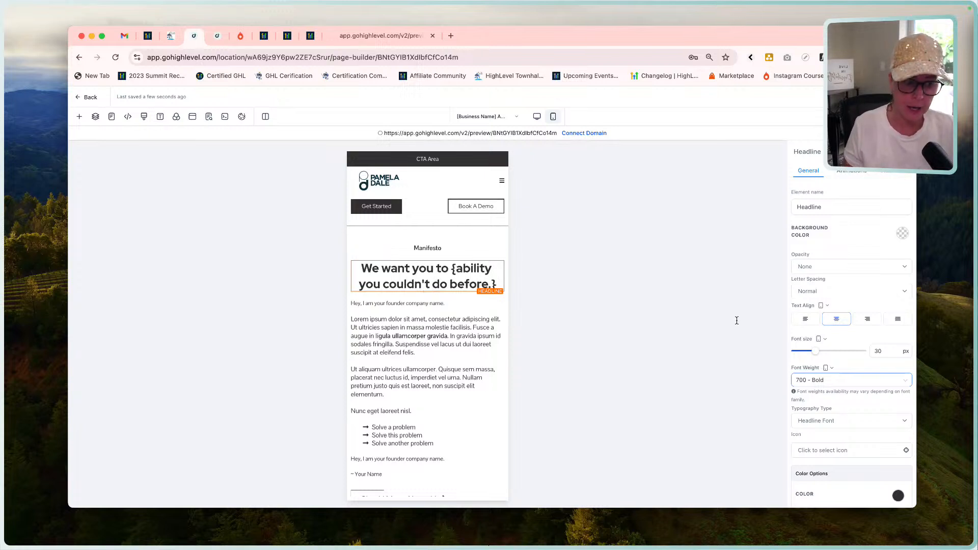
double_click(872, 351)
click(893, 353)
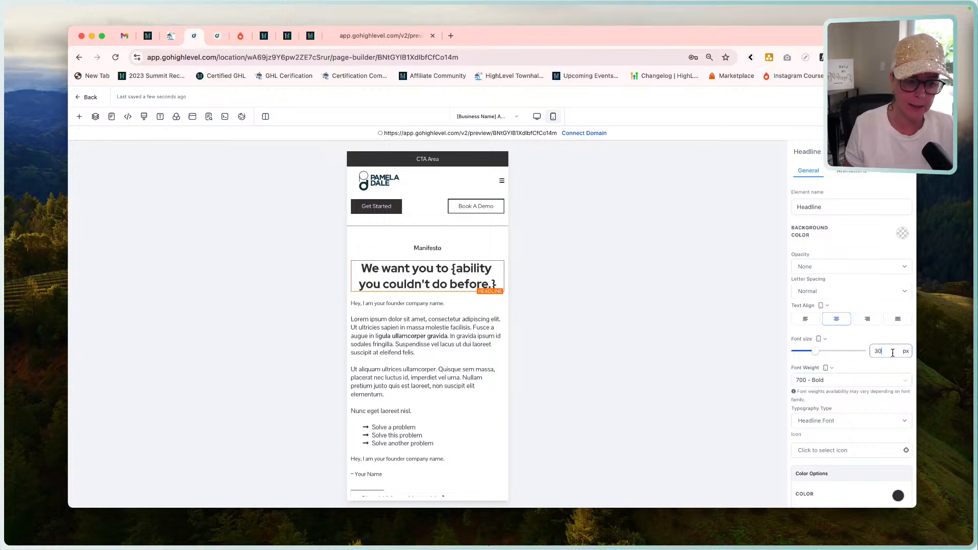
key(BackSpace)
key(BackSpace)
text(26)
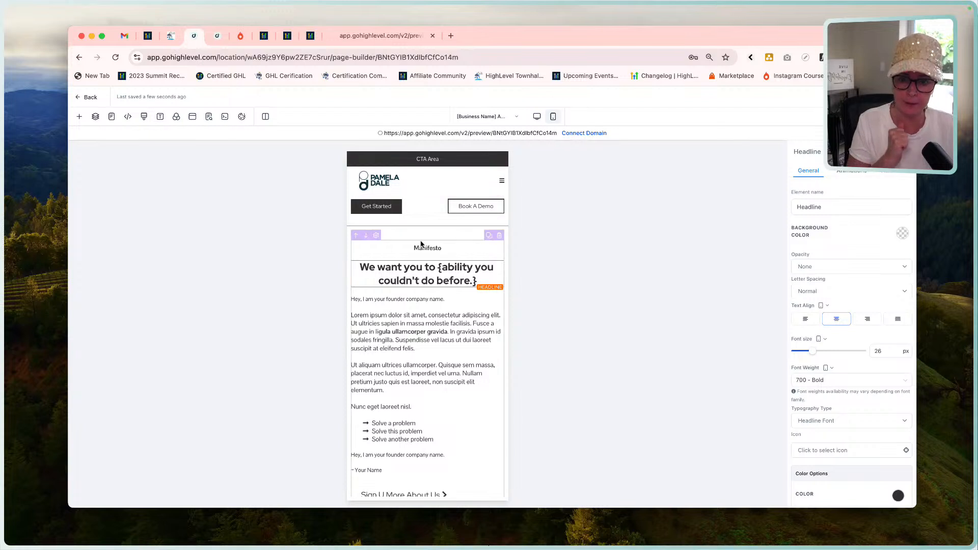
Center-align the lorem ipsum body paragraph below the headline for mobile.
click(420, 332)
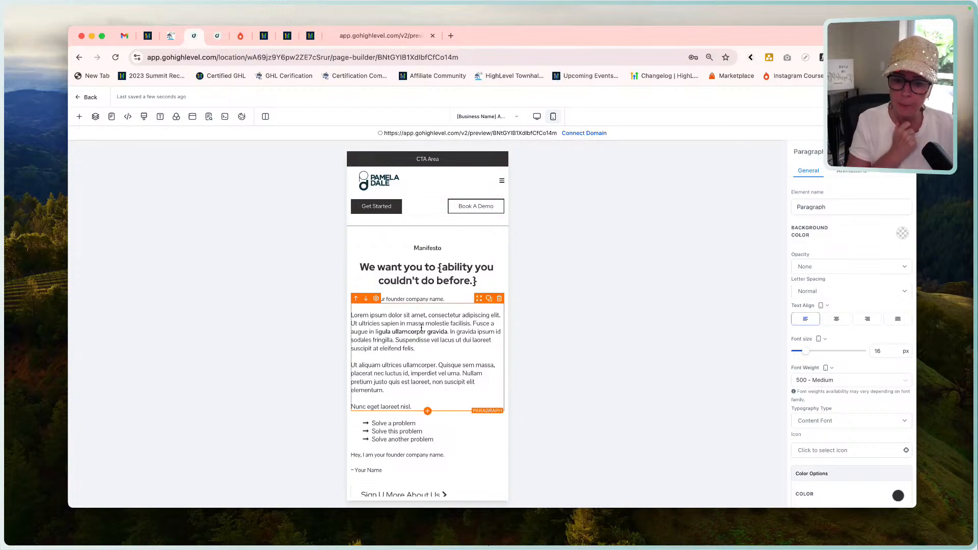
click(837, 320)
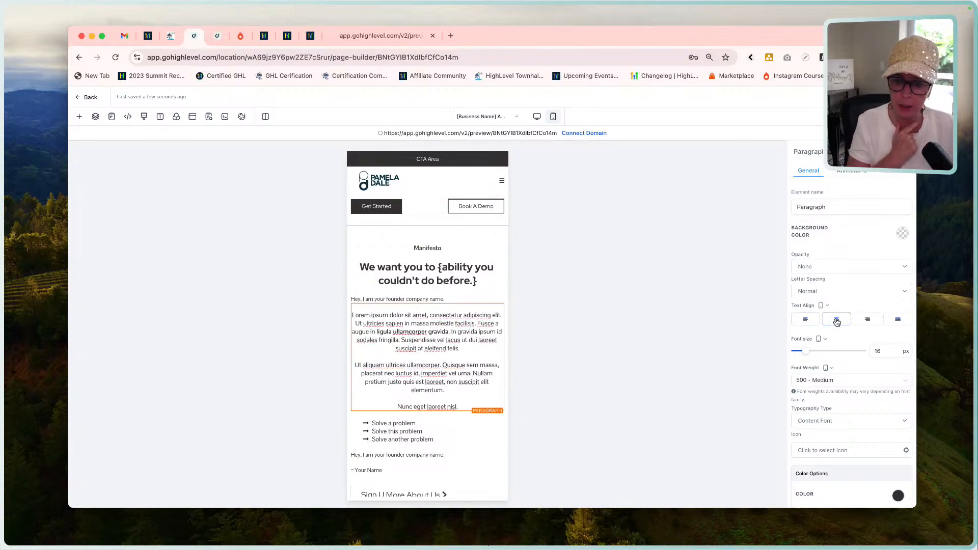
Try center-aligning the "Solve a problem" bullet list for mobile and return it to left alignment.
click(446, 426)
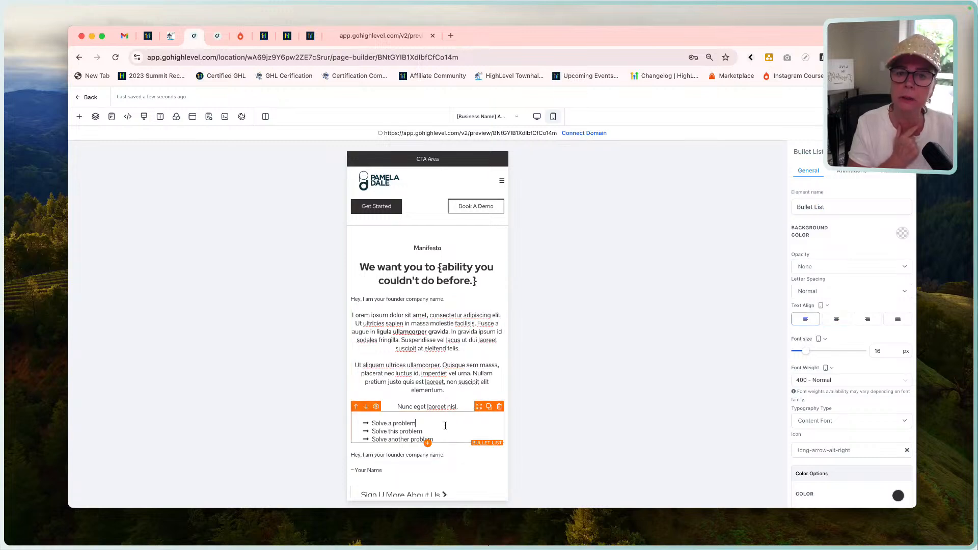
scroll(445, 426, down, 3)
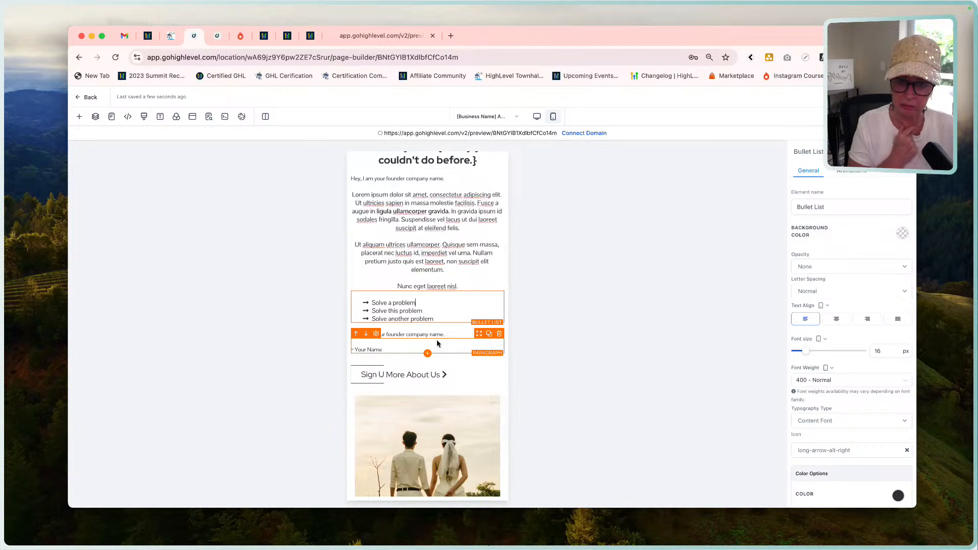
click(836, 319)
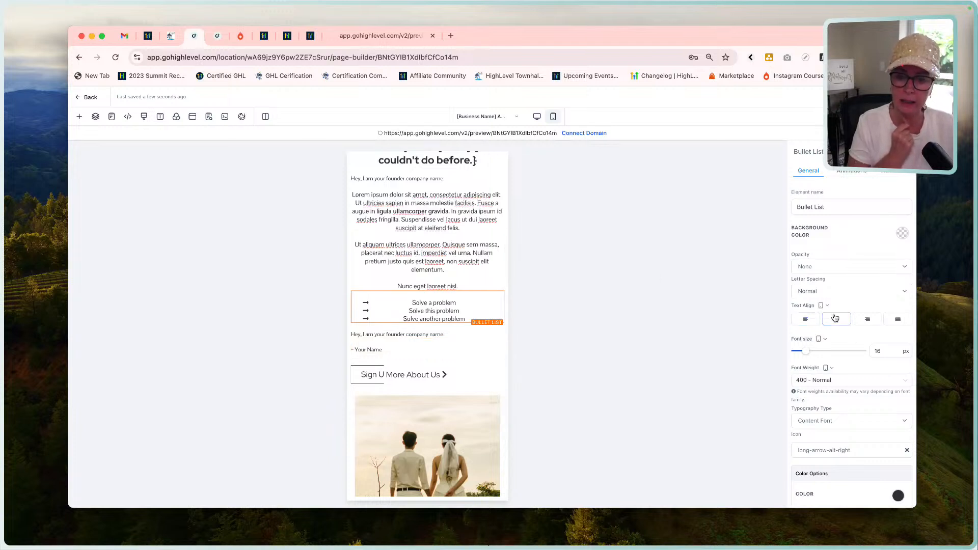
click(806, 319)
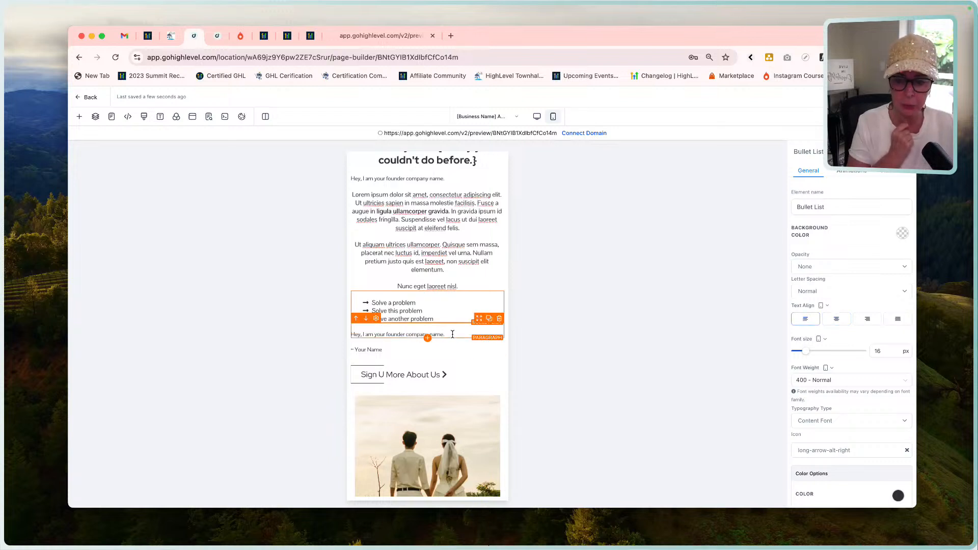
Center the founder line and Your Name signature below the bullet list for mobile, and examine the More About Us button's alignment and margins.
click(452, 334)
click(836, 319)
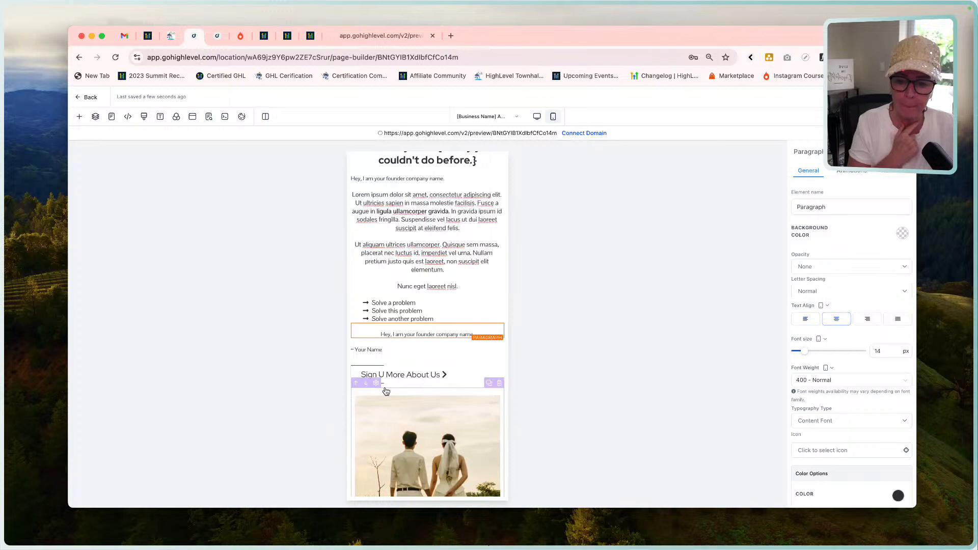
click(426, 349)
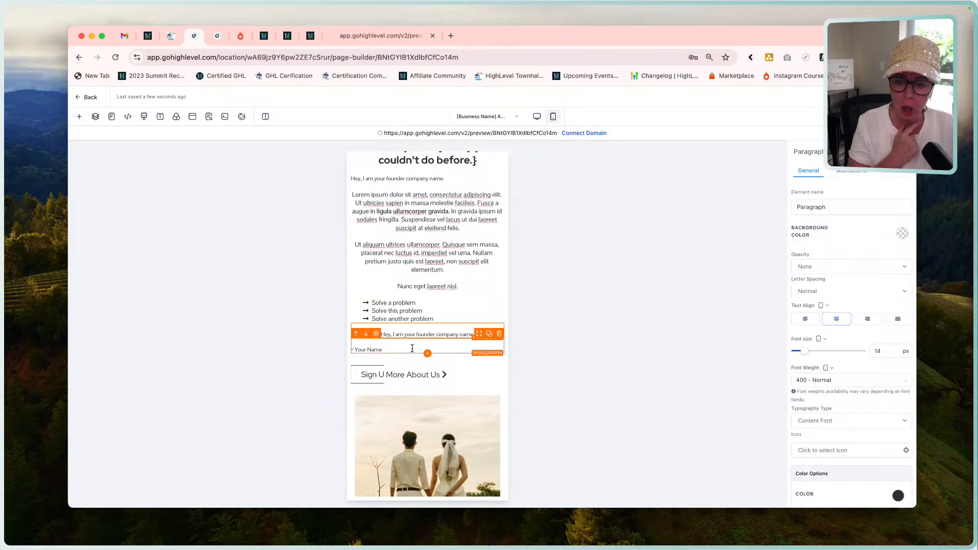
click(842, 319)
click(407, 375)
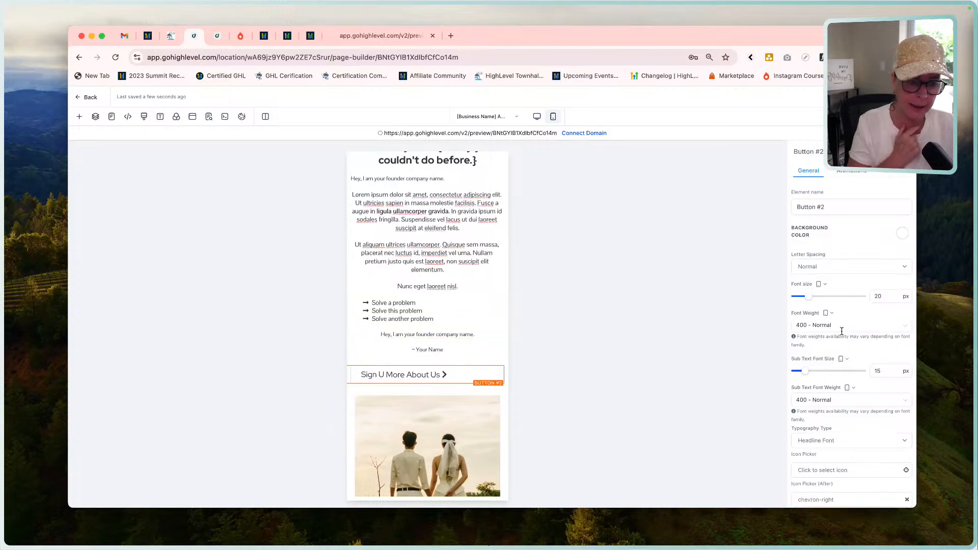
scroll(853, 327, down, 5)
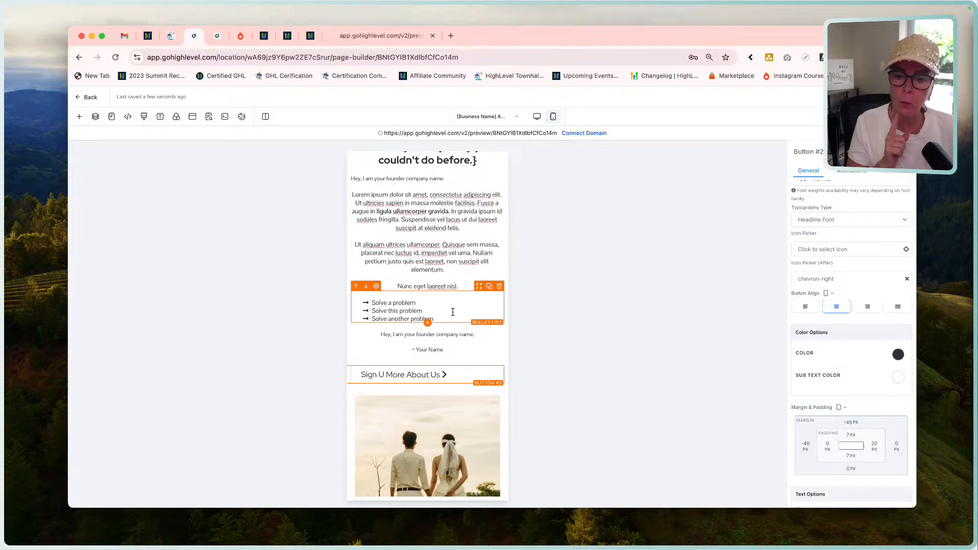
Duplicate the "Solve a problem" bullet list and hide the original list on mobile.
click(489, 287)
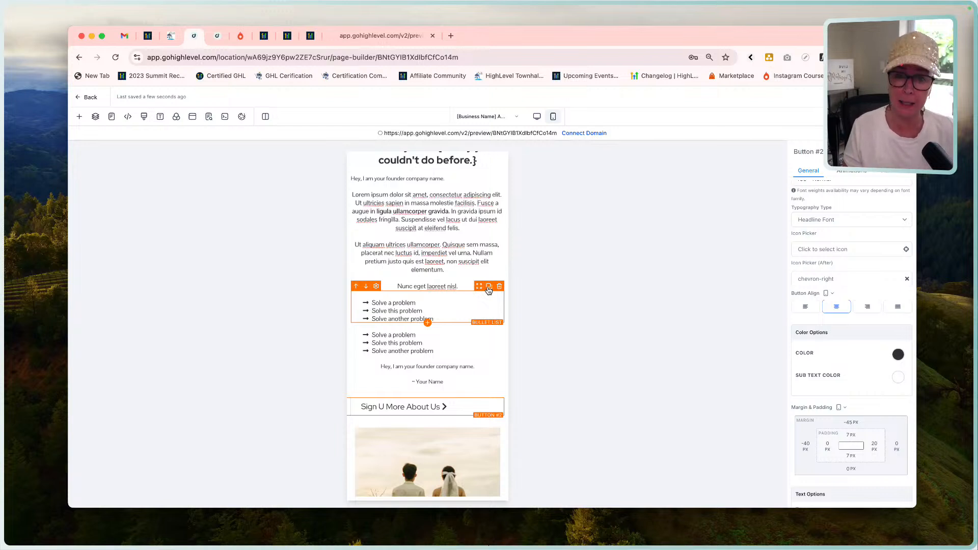
click(446, 306)
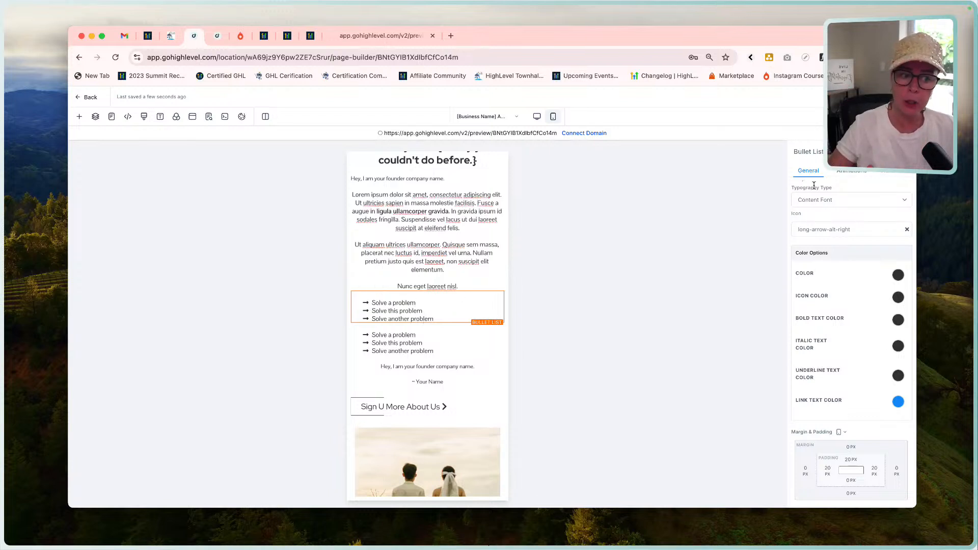
click(895, 174)
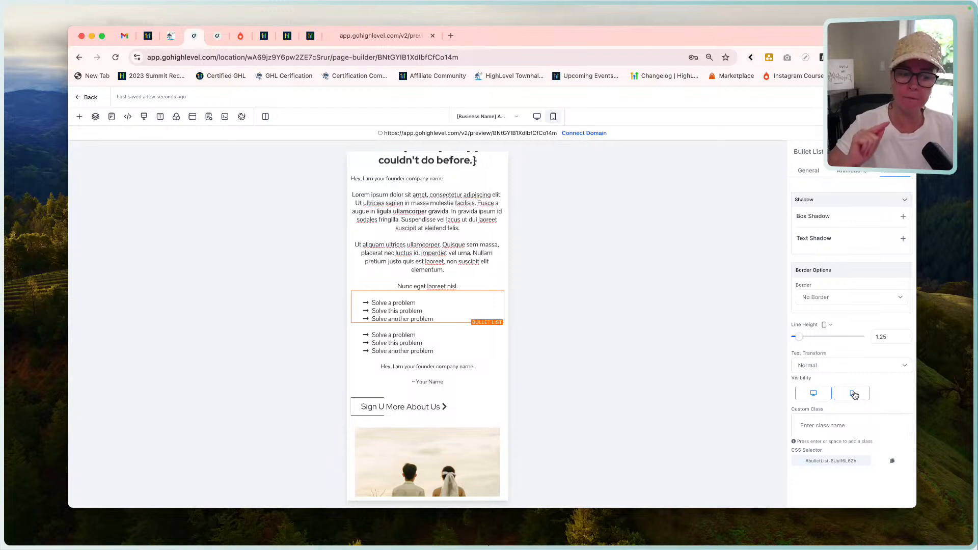
click(853, 393)
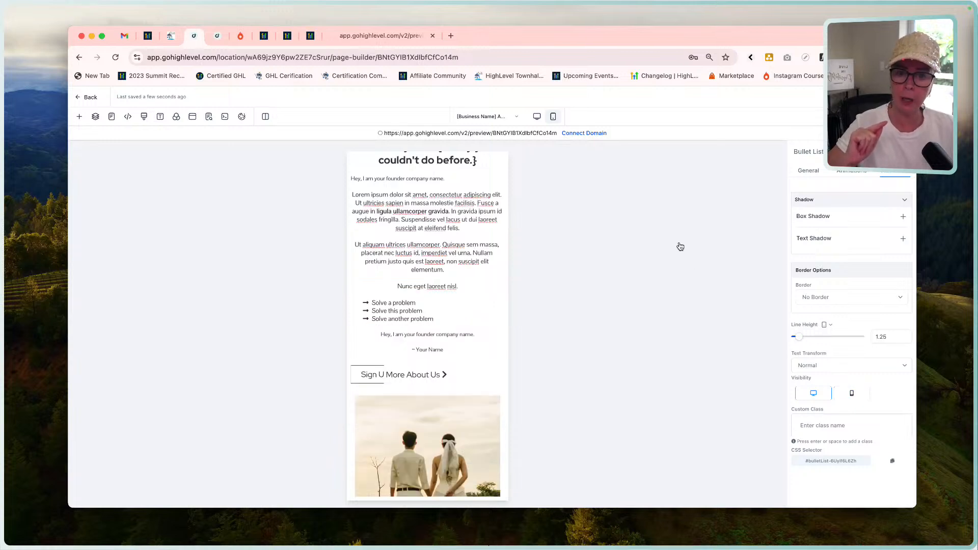
In desktop mode, hide the duplicated second bullet list on desktop so it shows only on mobile.
click(538, 116)
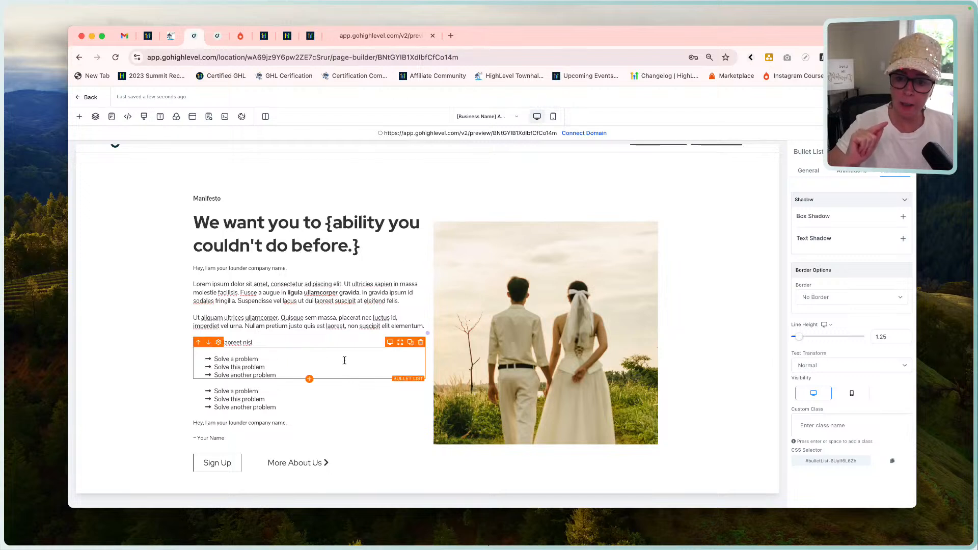
click(344, 395)
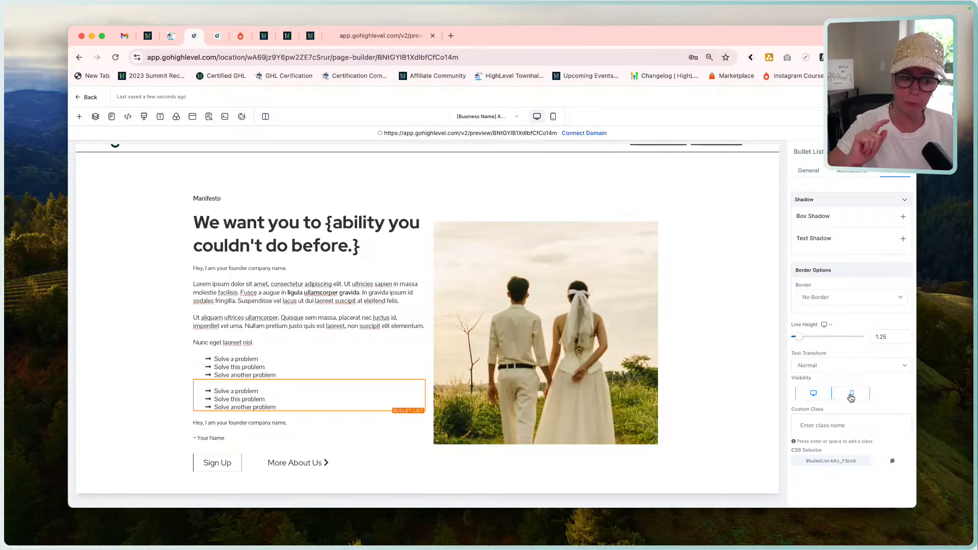
click(815, 395)
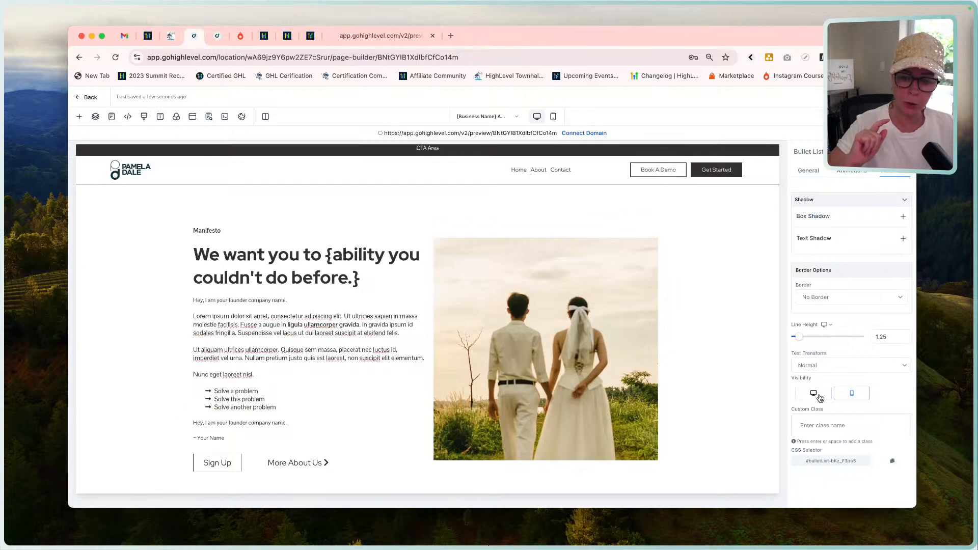
Center-align the mobile-only bullet list in mobile mode, and compare the page in desktop and mobile mode.
click(553, 116)
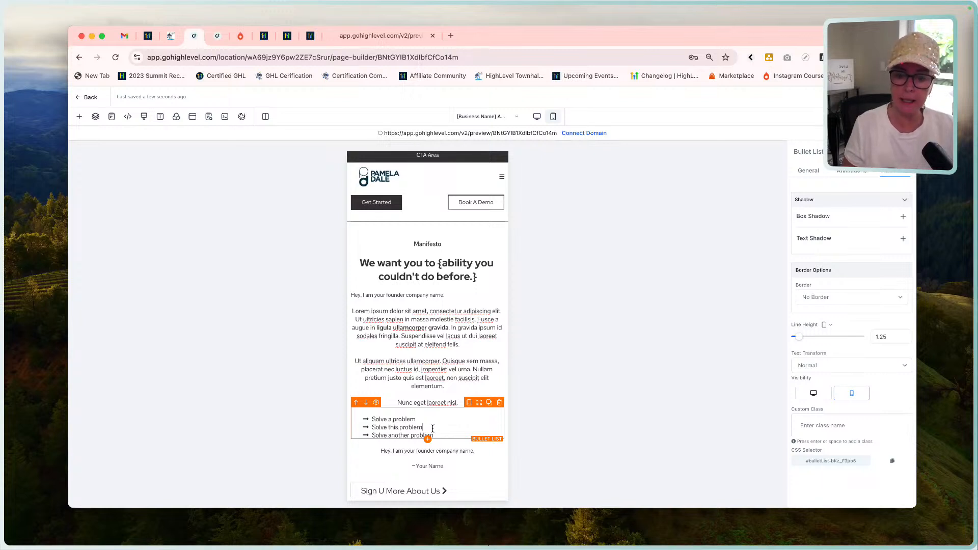
click(433, 426)
click(809, 170)
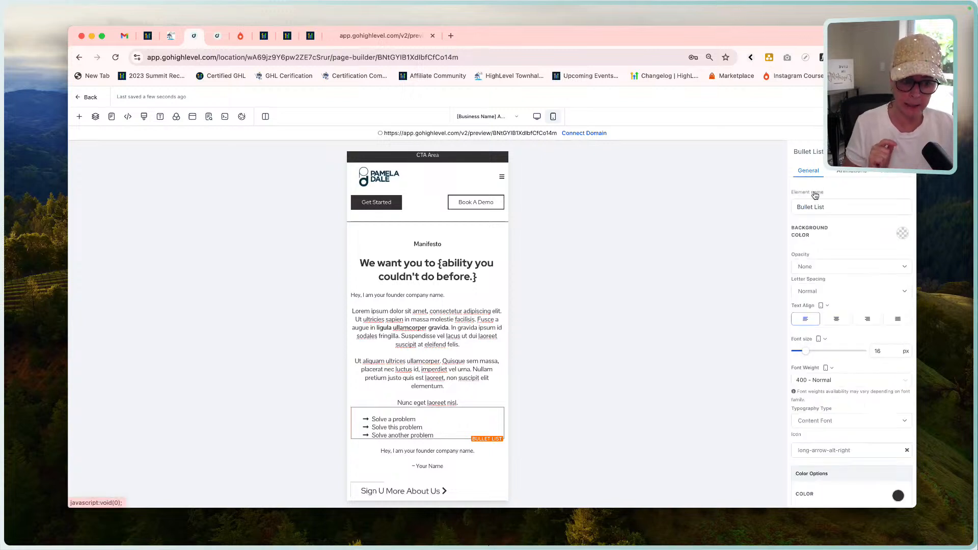
click(836, 319)
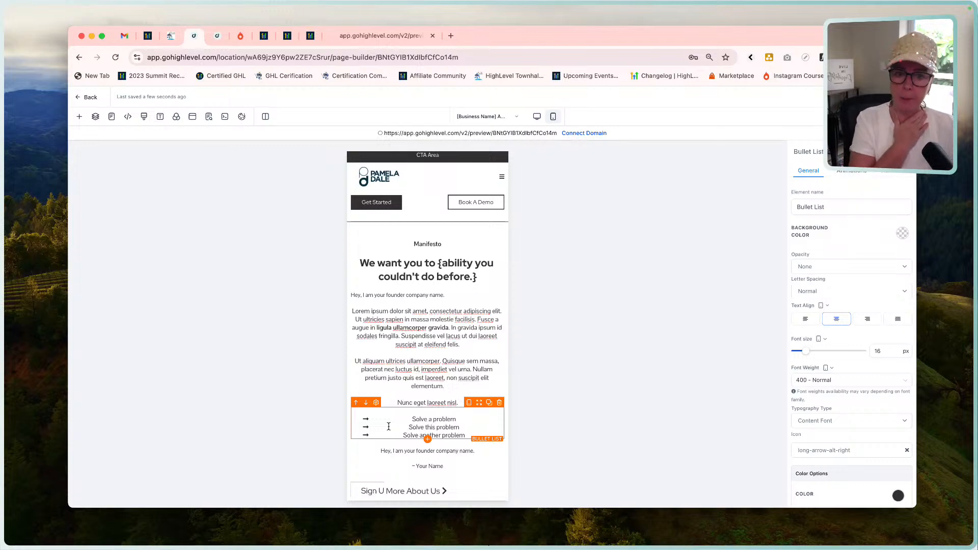
click(537, 116)
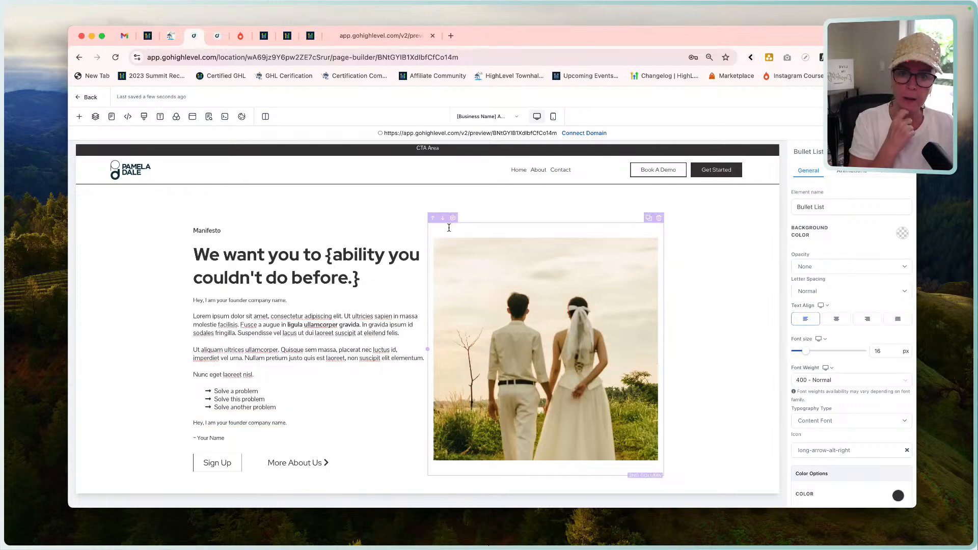
click(554, 116)
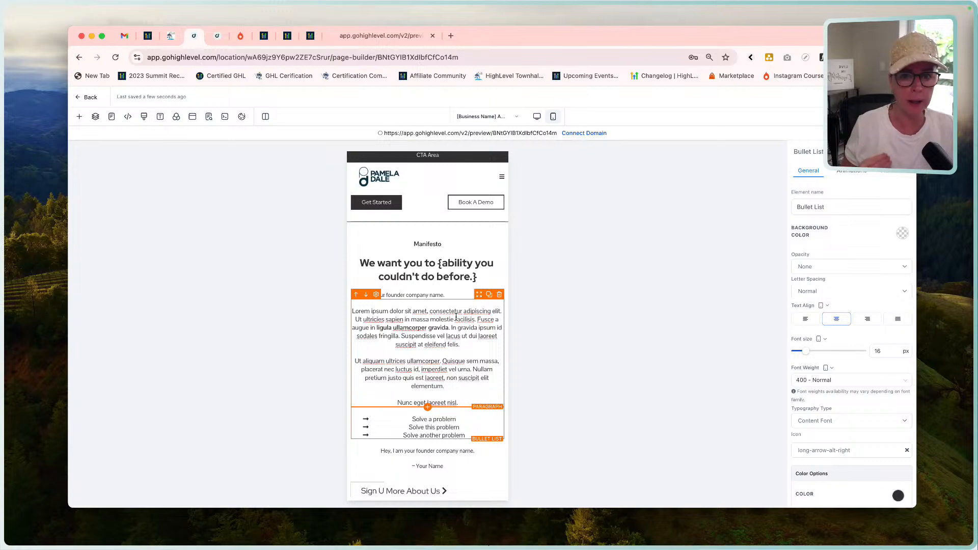
Hide the wedding couple image in the Manifesto section on mobile, keeping it visible on desktop.
click(537, 117)
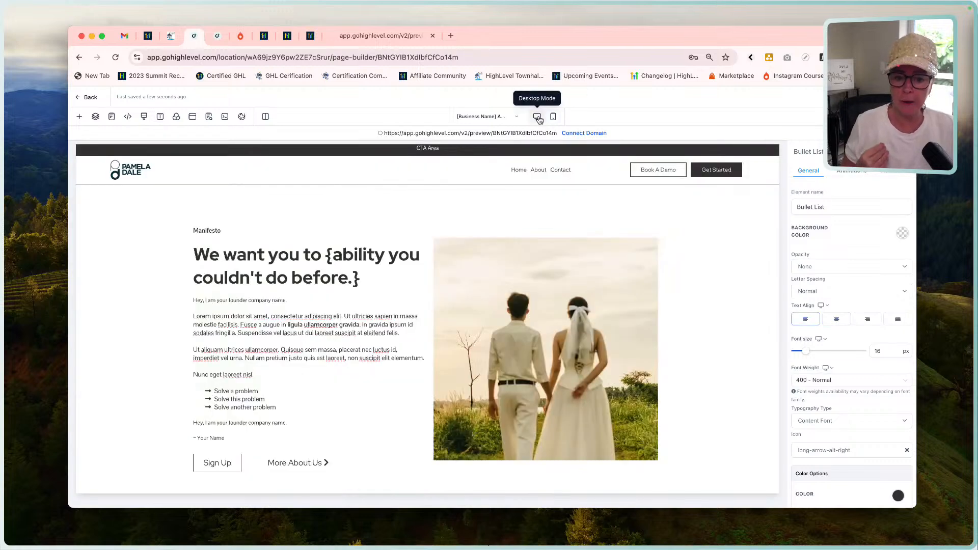
click(544, 290)
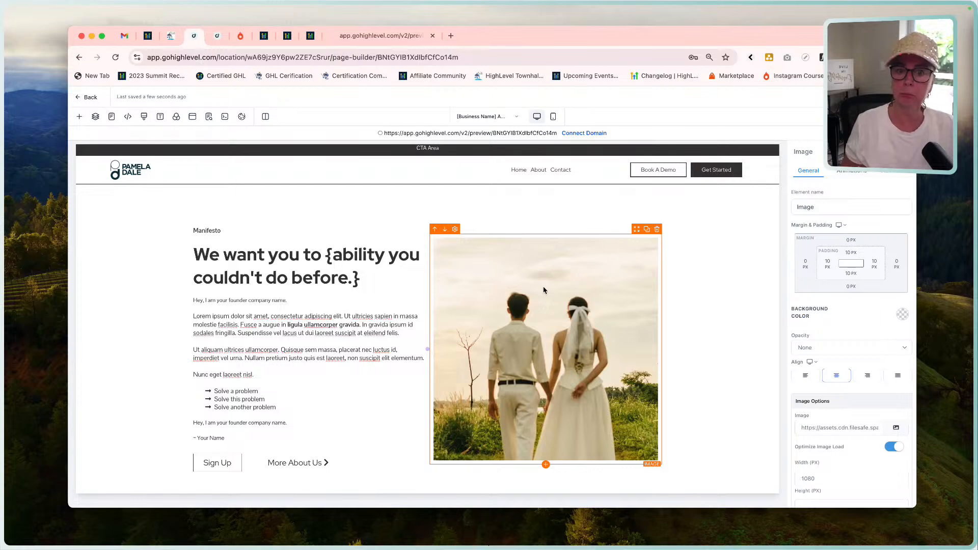
click(390, 36)
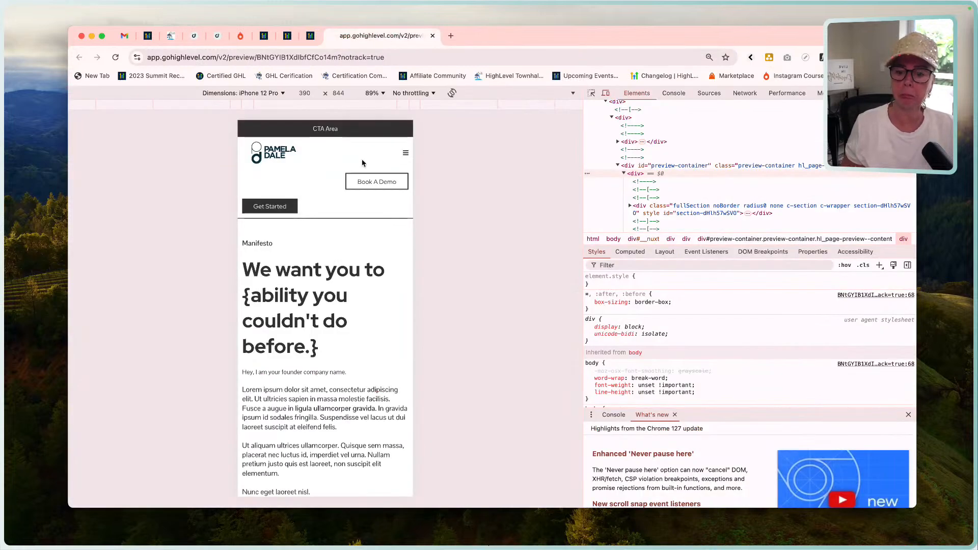
click(217, 36)
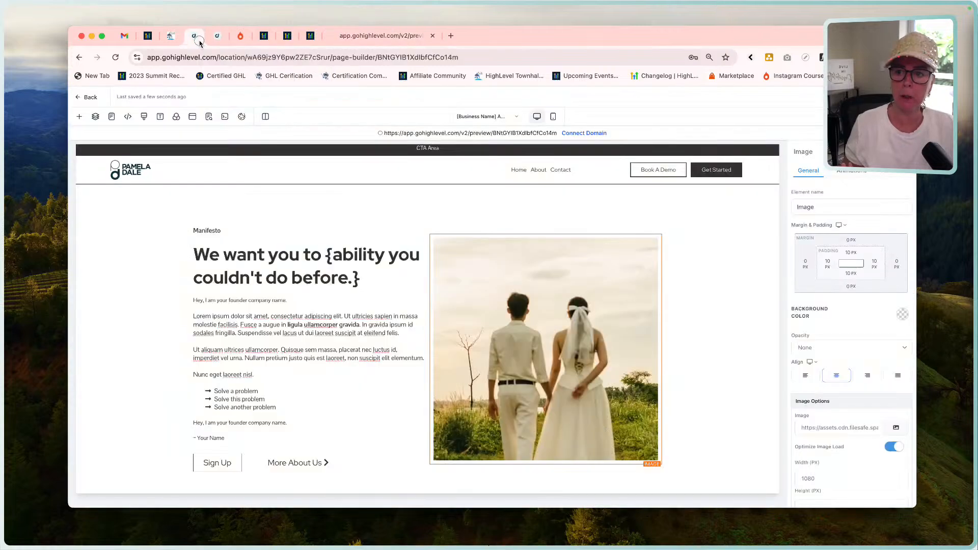
scroll(427, 393, down, 4)
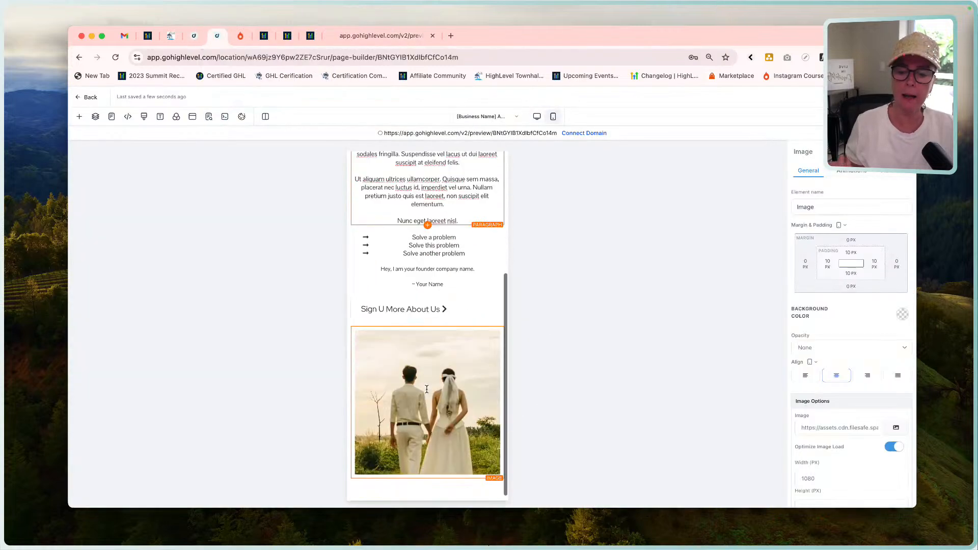
scroll(427, 390, up, 4)
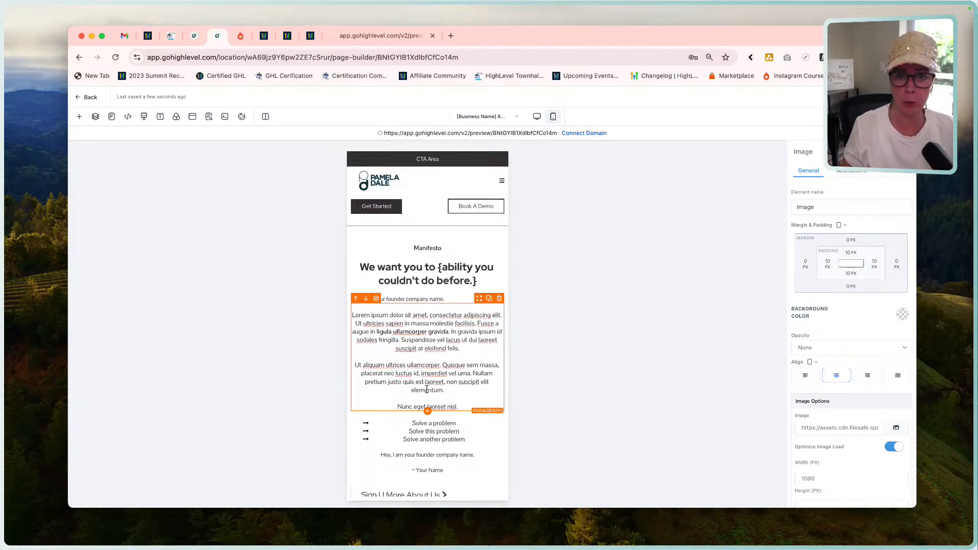
scroll(428, 387, down, 5)
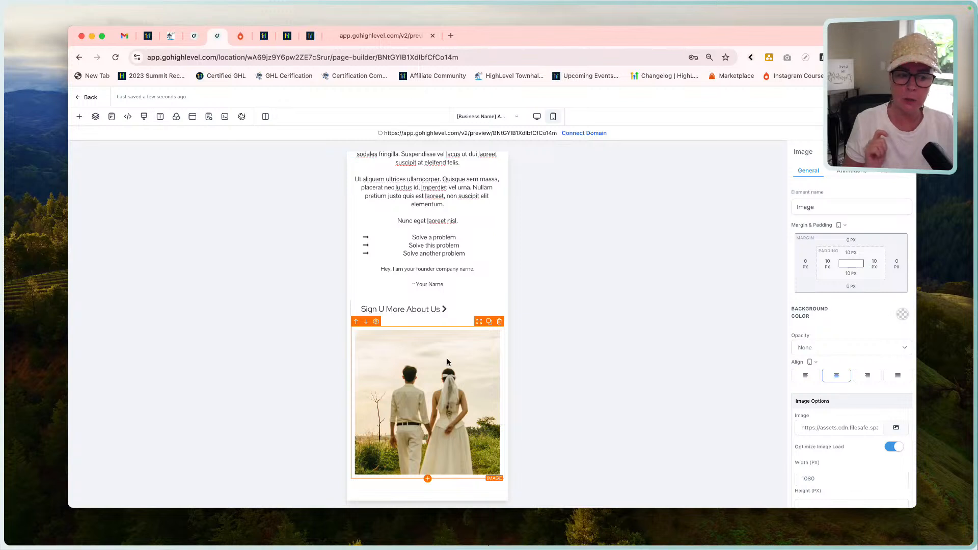
click(892, 175)
click(852, 335)
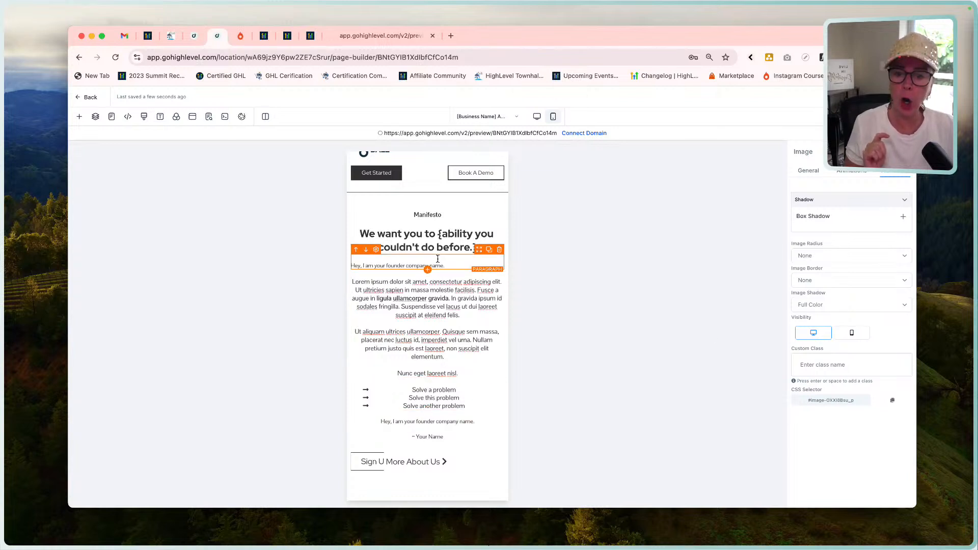
Compare the Manifesto section's two-column row and its More About Us button between mobile and desktop mode.
click(435, 206)
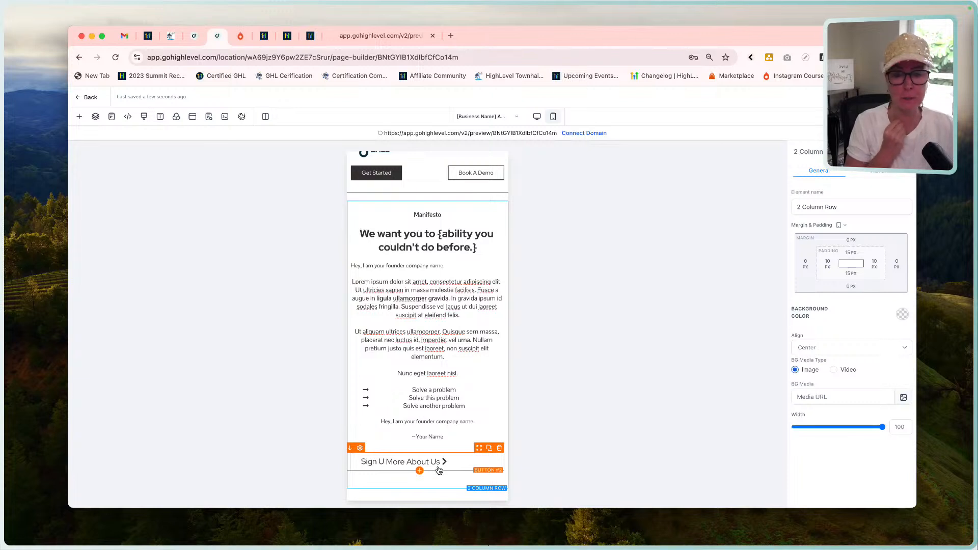
scroll(436, 344, up, 1)
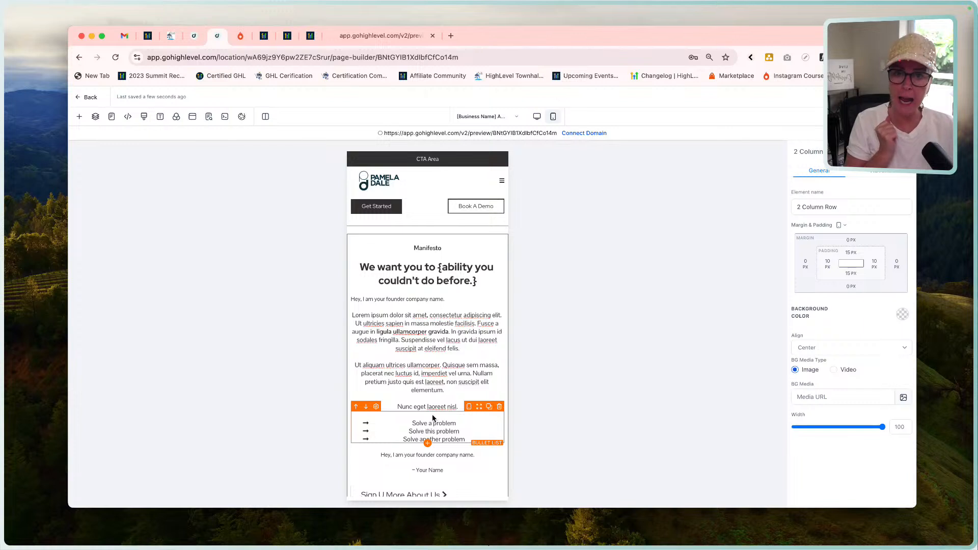
scroll(433, 418, down, 1)
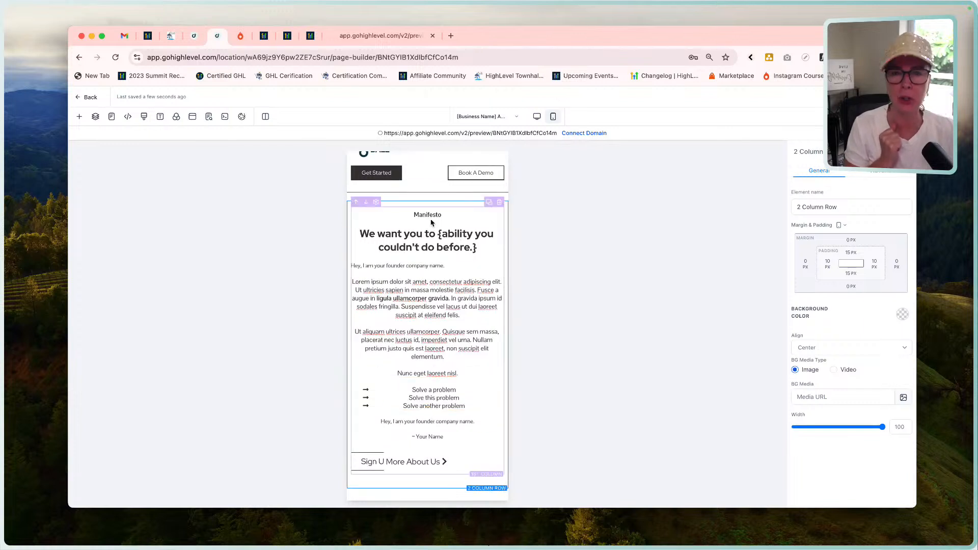
click(537, 117)
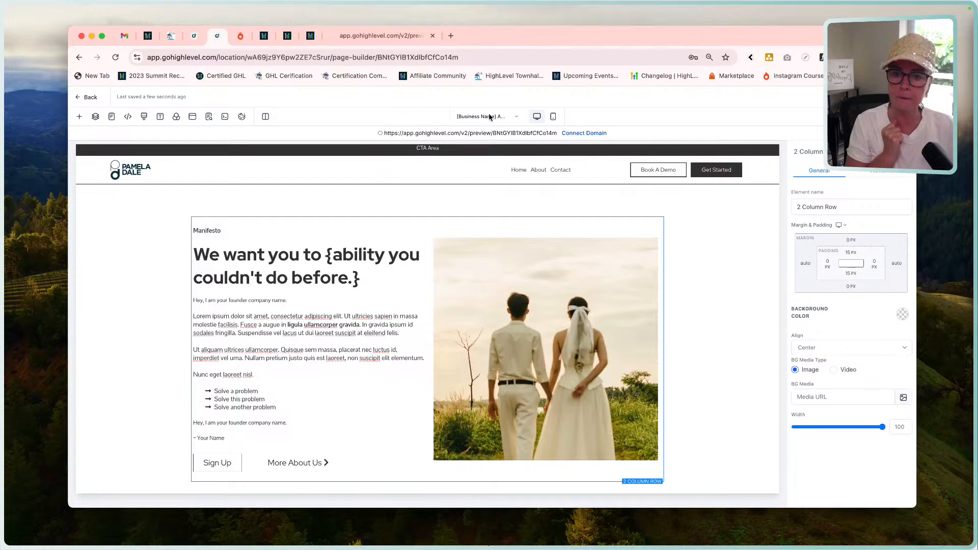
click(553, 117)
scroll(427, 347, down, 1)
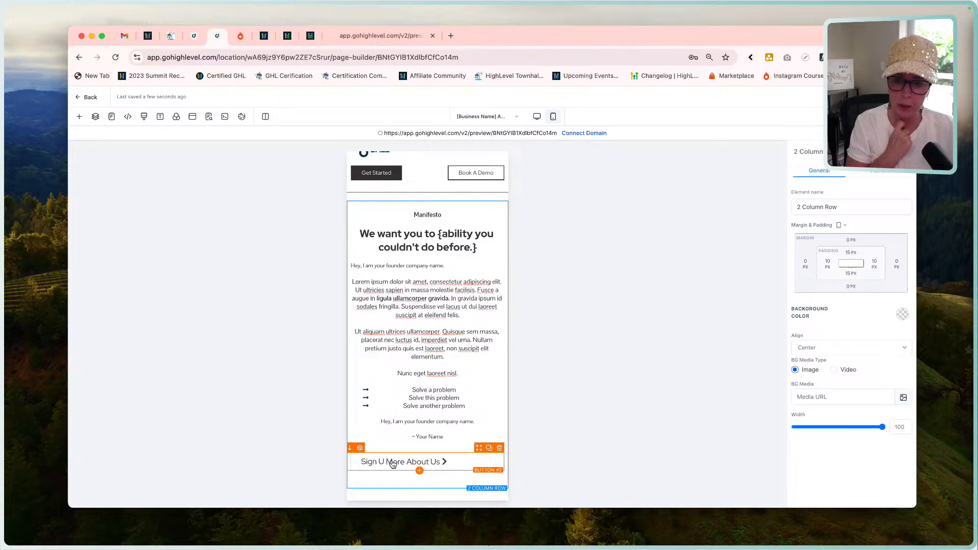
click(536, 117)
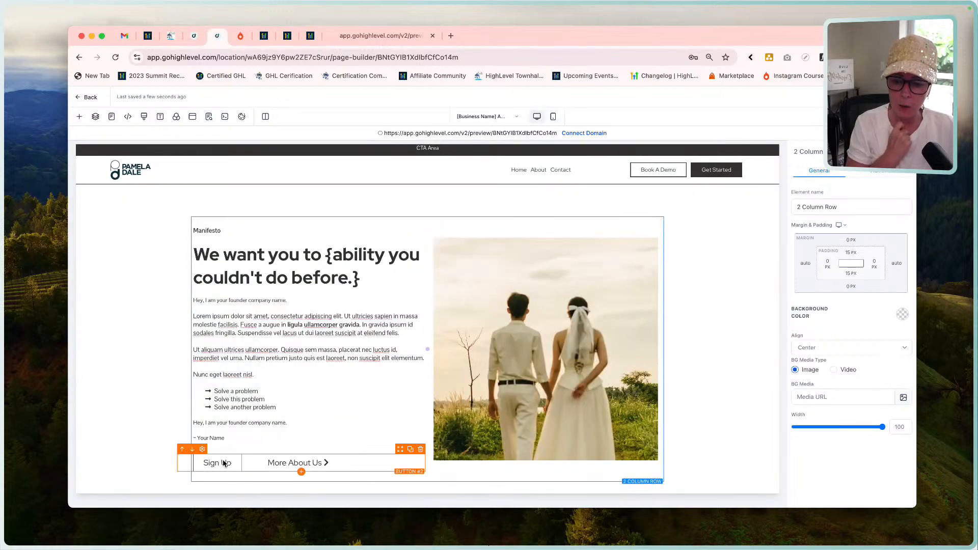
click(297, 465)
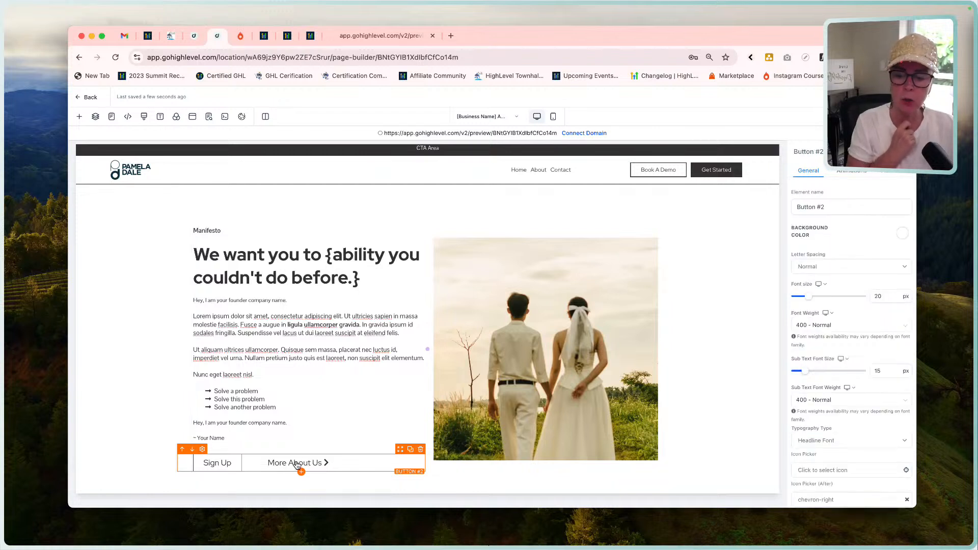
Reload the iPhone 12 Pro page preview and examine the Manifesto section down to its buttons and image.
click(380, 35)
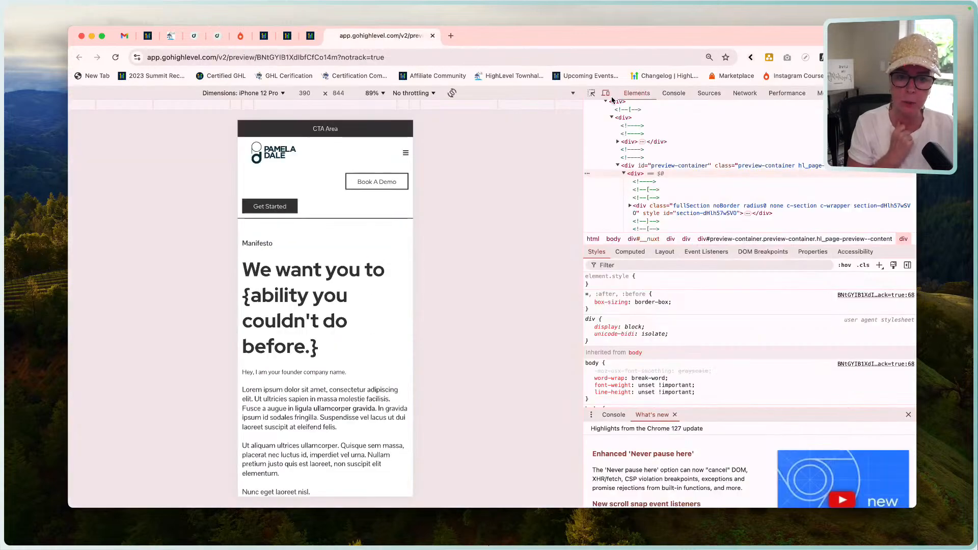
click(115, 57)
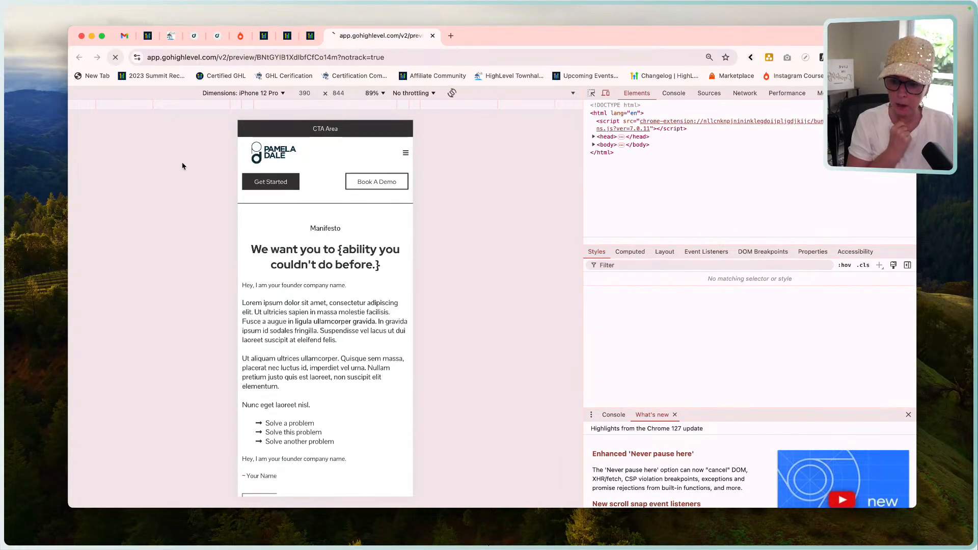
scroll(262, 281, down, 5)
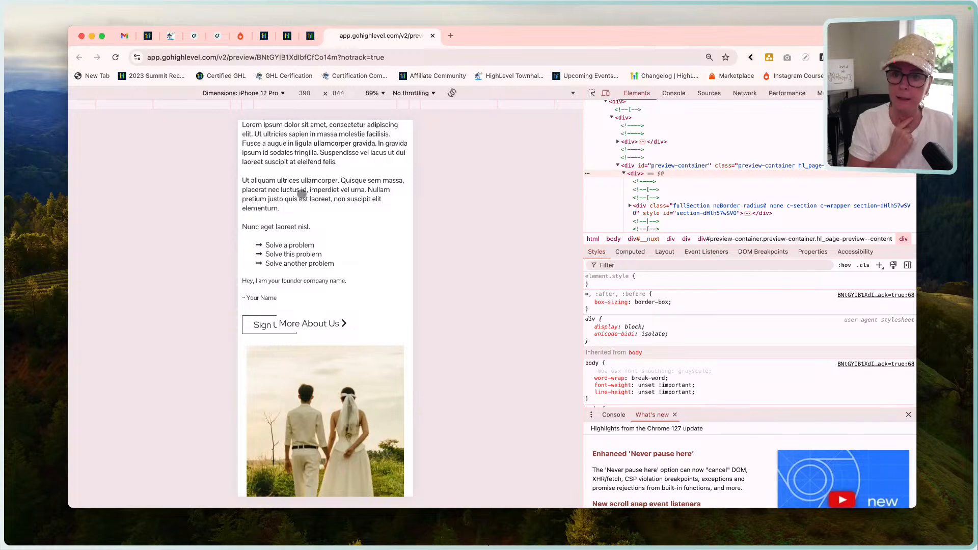
In the page builder's mobile mode, set the More About Us button's top margin to 0 px.
click(217, 35)
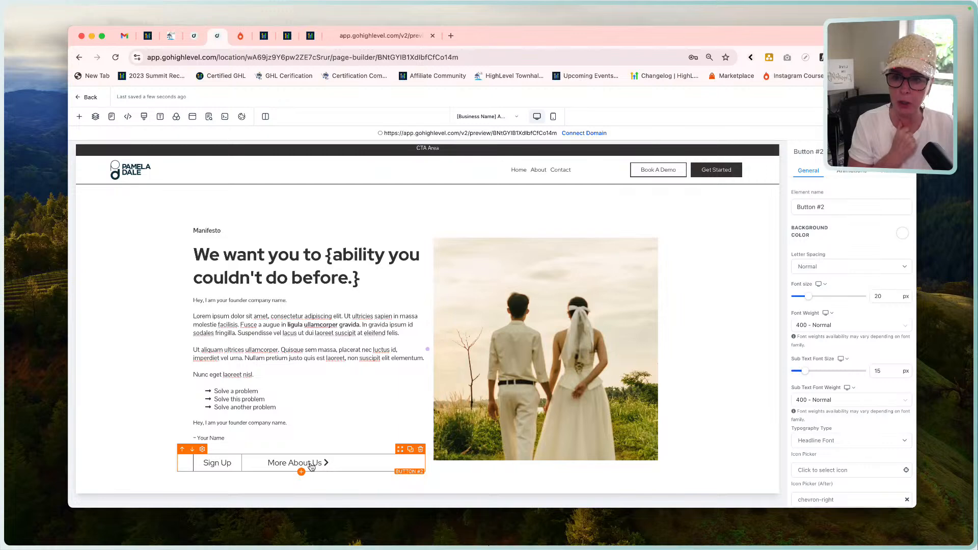
click(553, 117)
scroll(457, 352, down, 1)
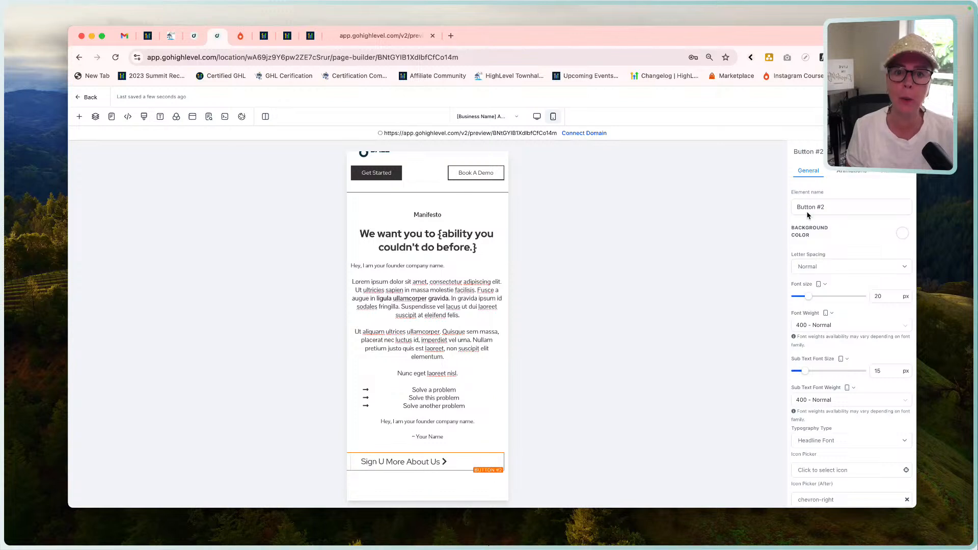
click(891, 173)
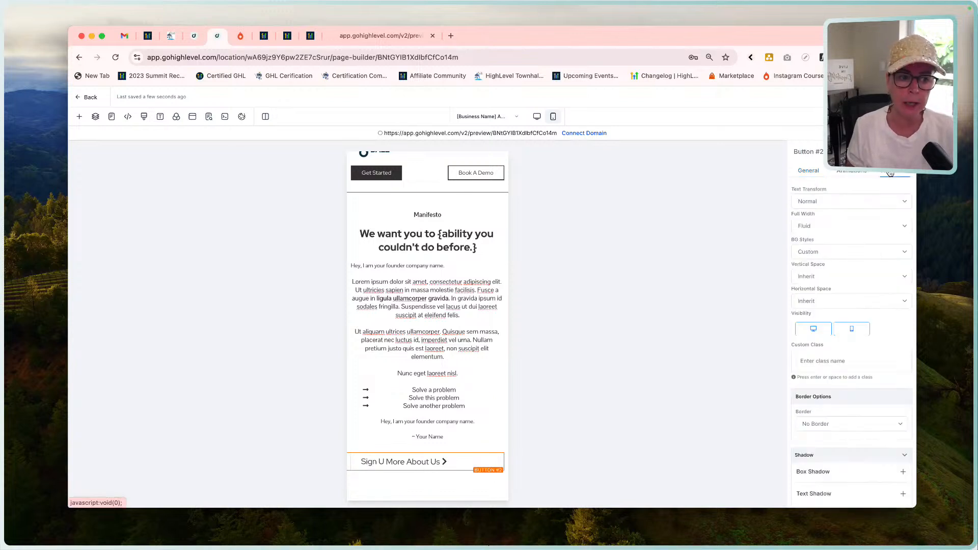
scroll(849, 409, down, 2)
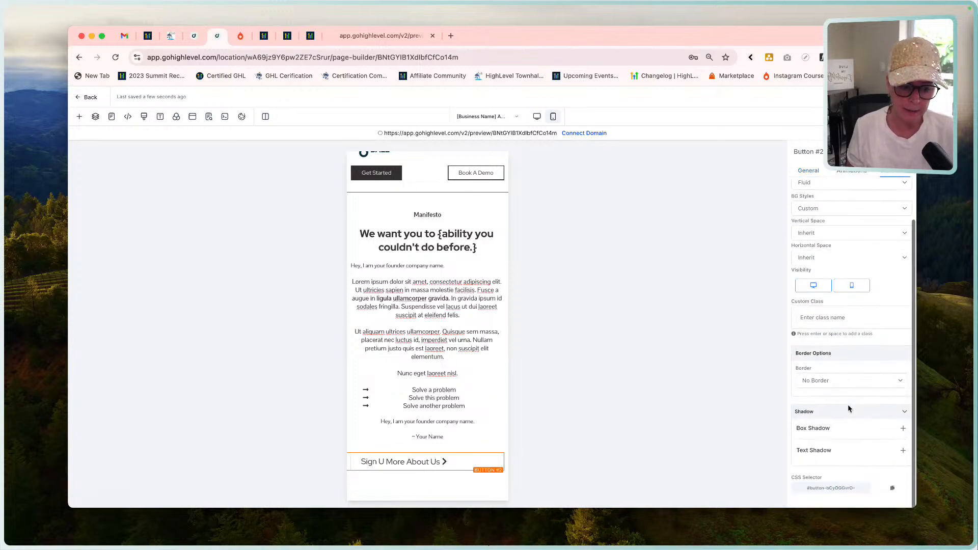
click(809, 171)
scroll(866, 371, down, 5)
scroll(866, 371, down, 3)
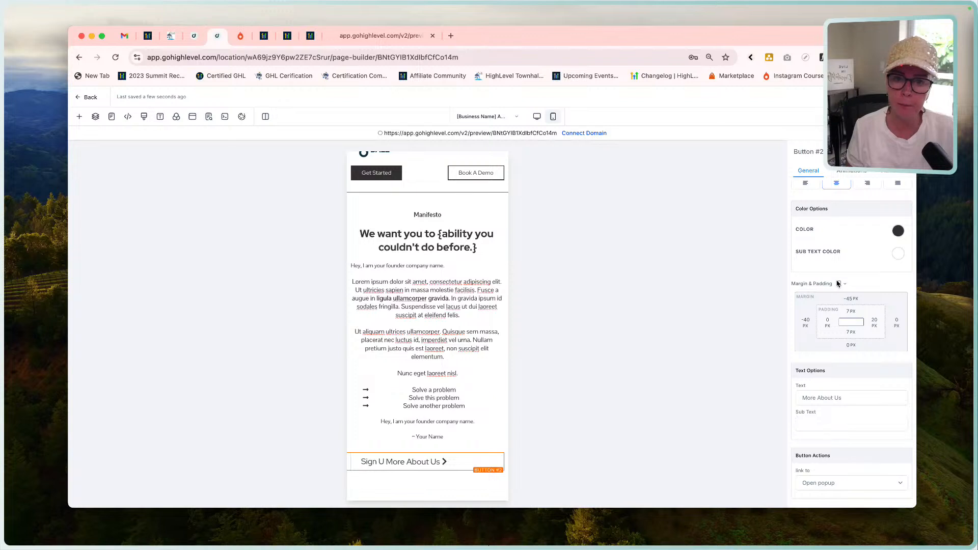
click(850, 299)
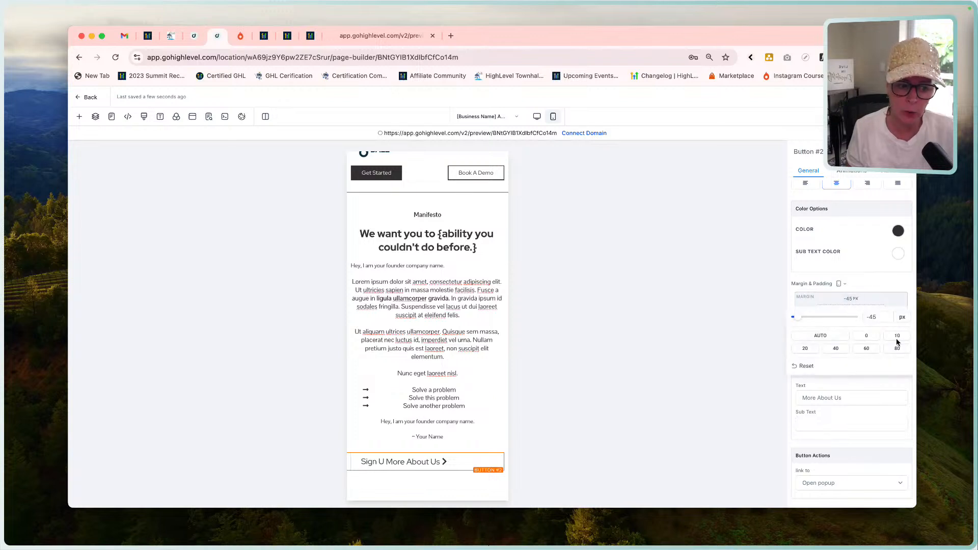
click(868, 336)
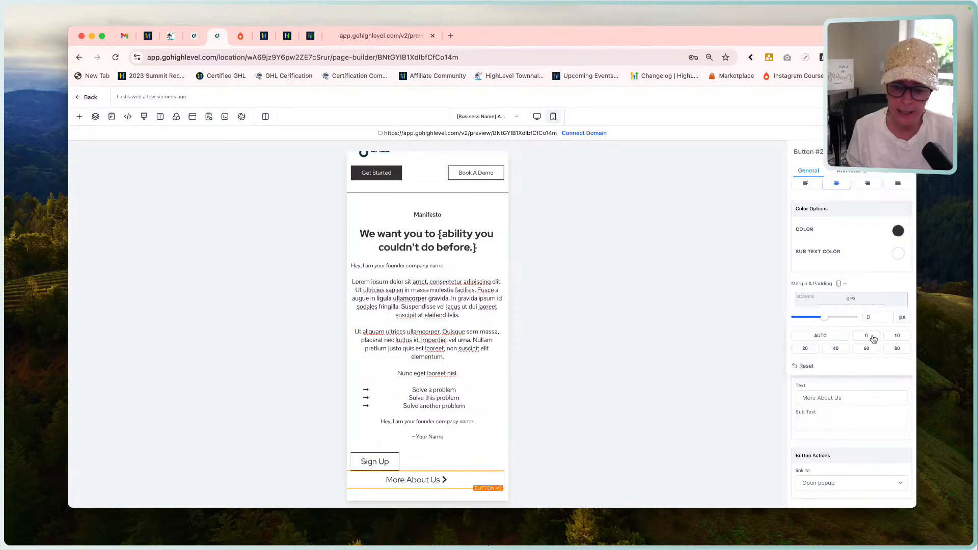
click(850, 265)
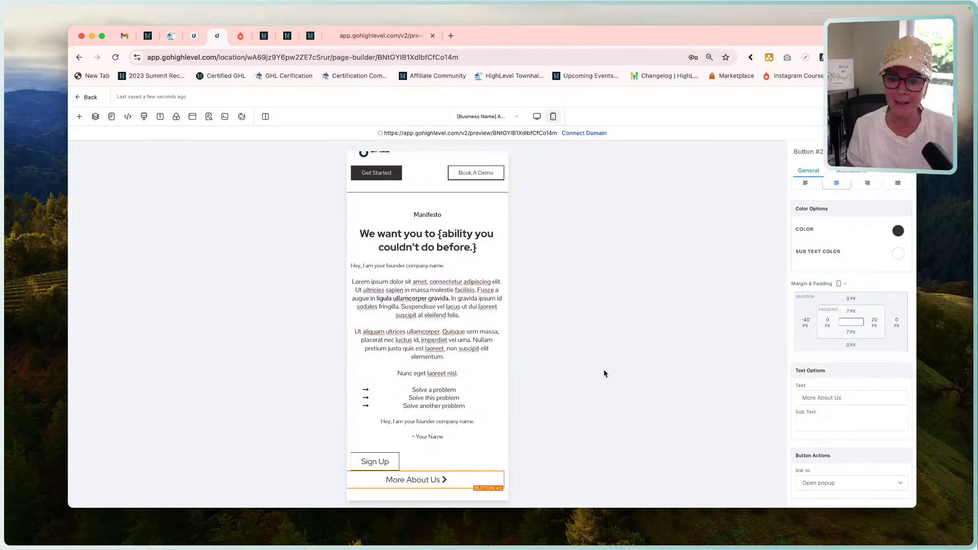
Compare the alignment, margins and padding of the Sign Up and More About Us buttons in mobile and desktop mode.
scroll(454, 412, down, 1)
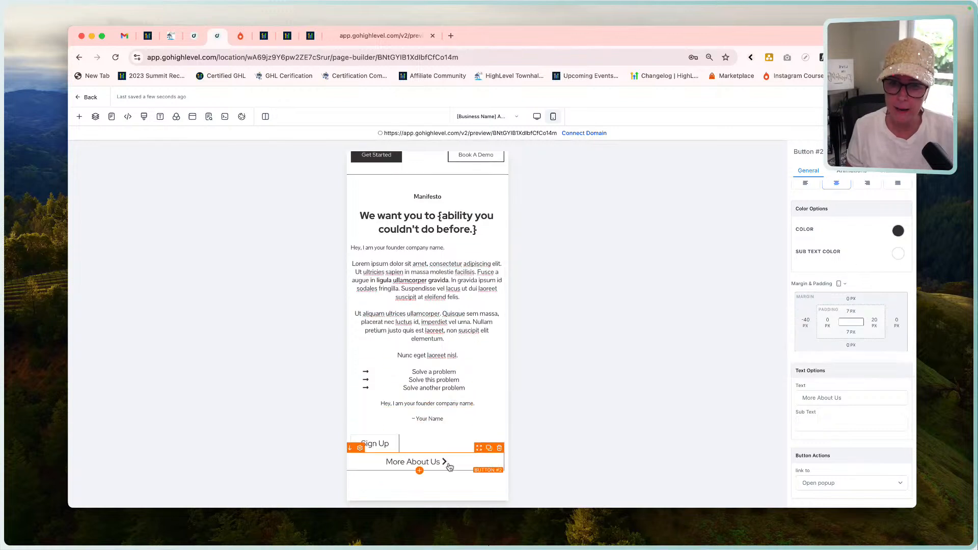
click(411, 447)
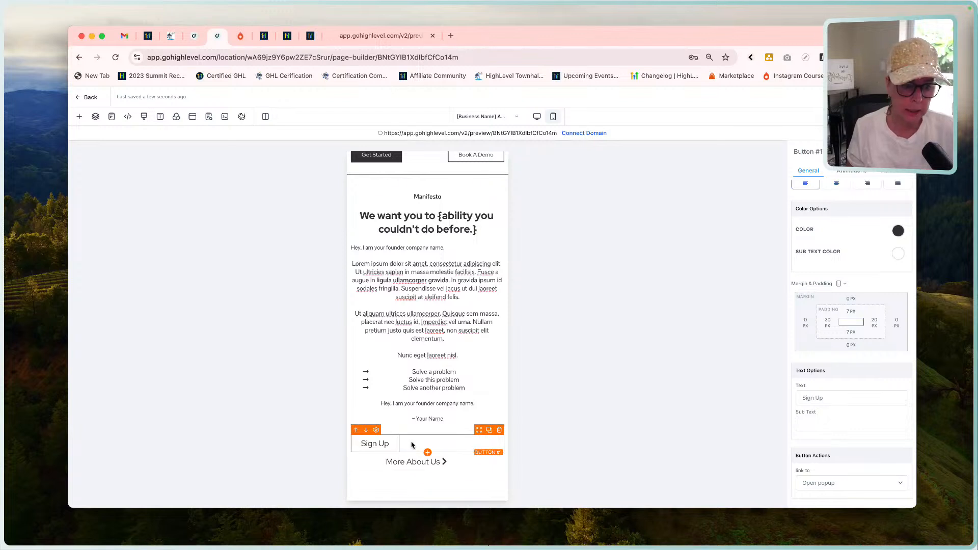
click(438, 466)
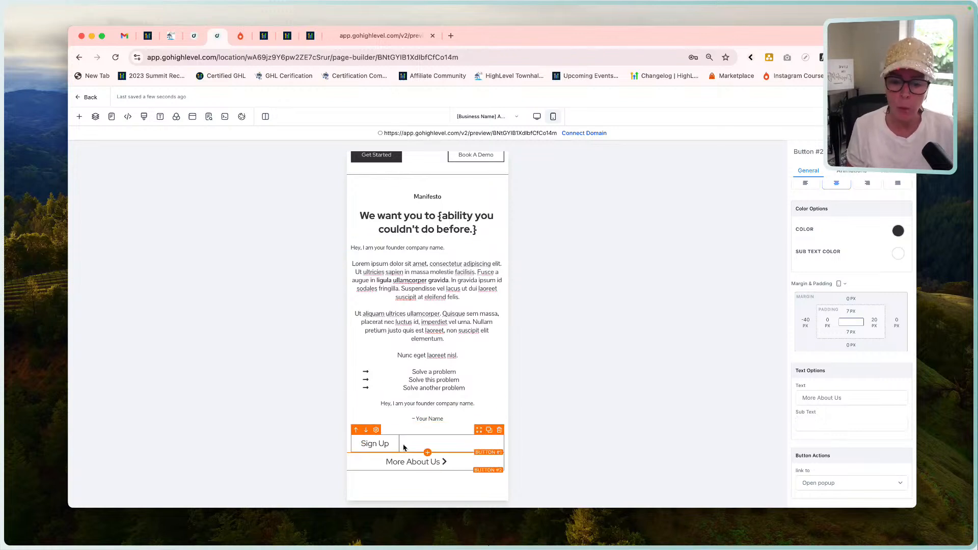
scroll(846, 215, up, 5)
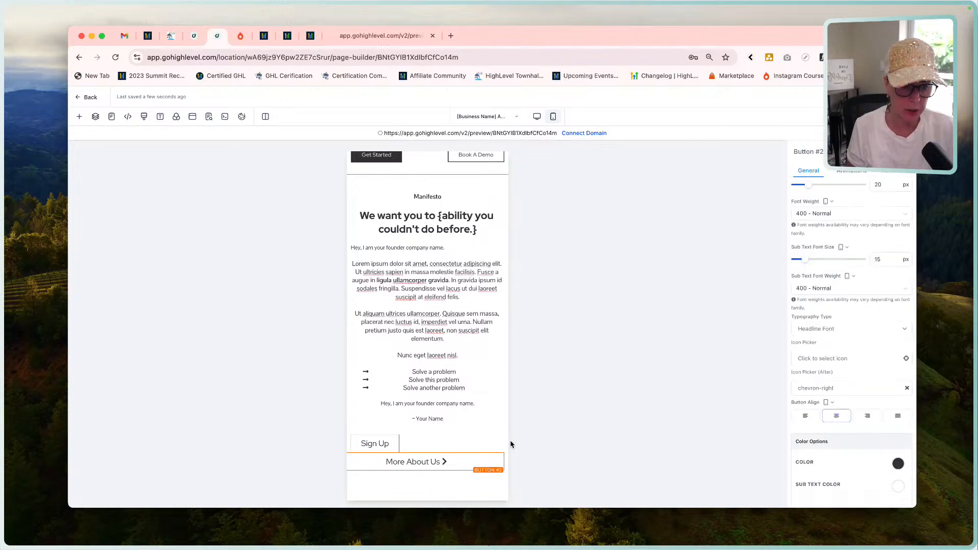
click(407, 447)
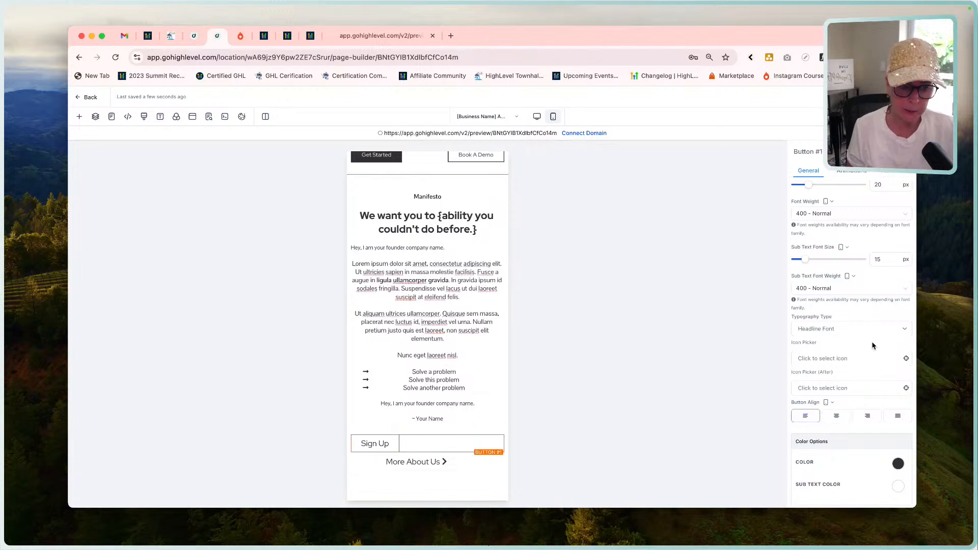
scroll(873, 346, down, 5)
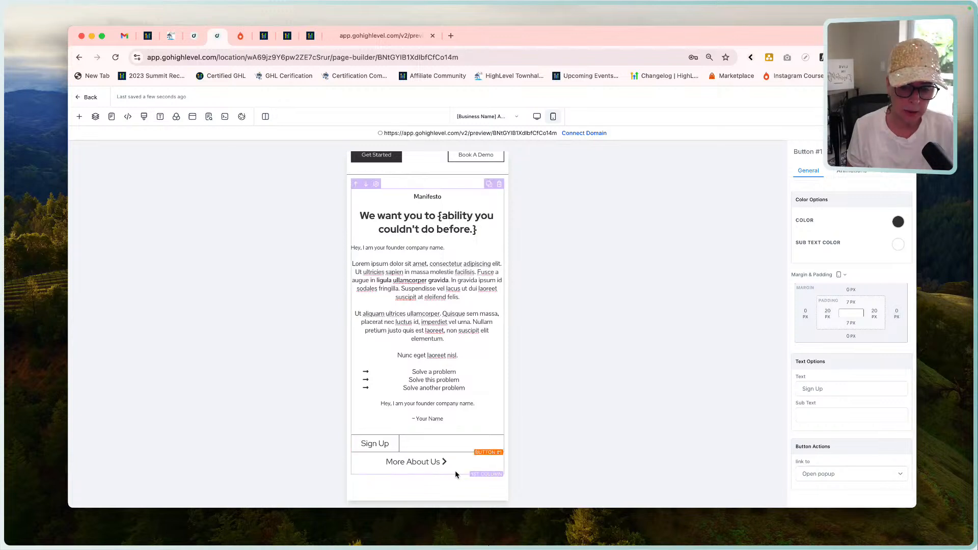
click(450, 444)
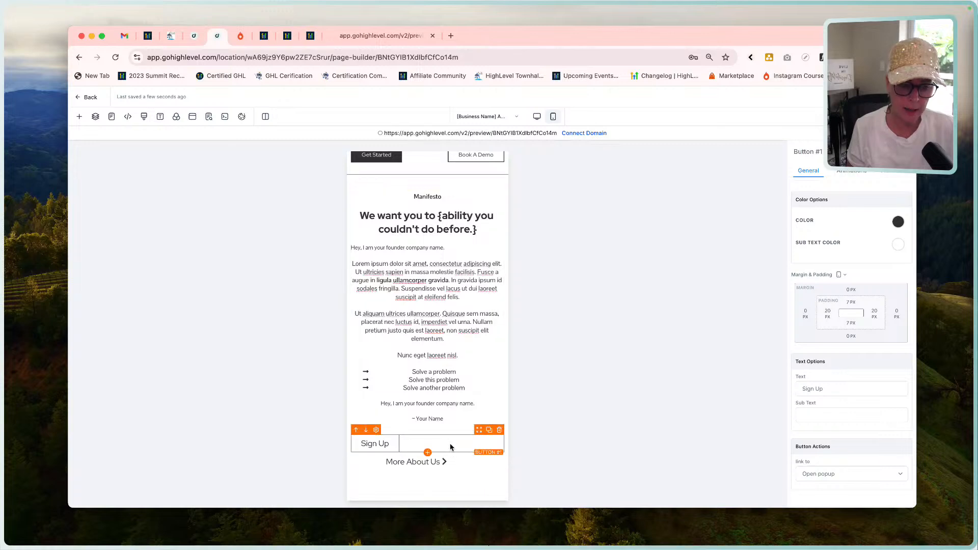
click(536, 117)
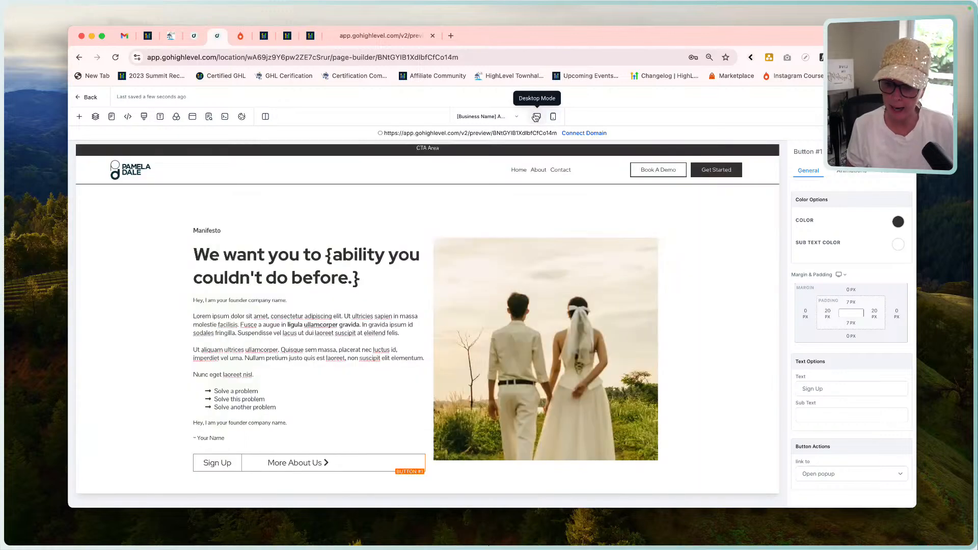
click(227, 465)
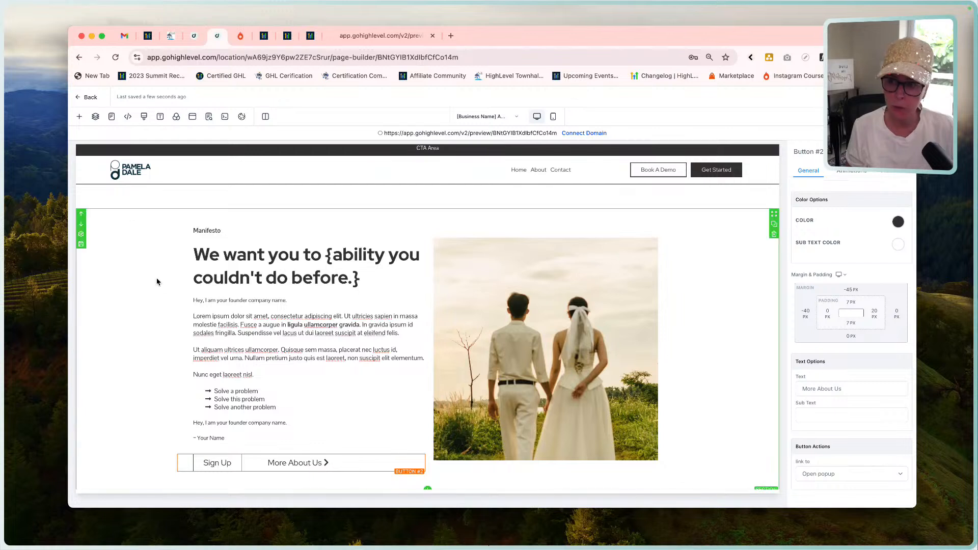
Examine the Manifesto section's layer structure and the desktop alignment, margins and padding of Button #1 and Button #2.
click(95, 116)
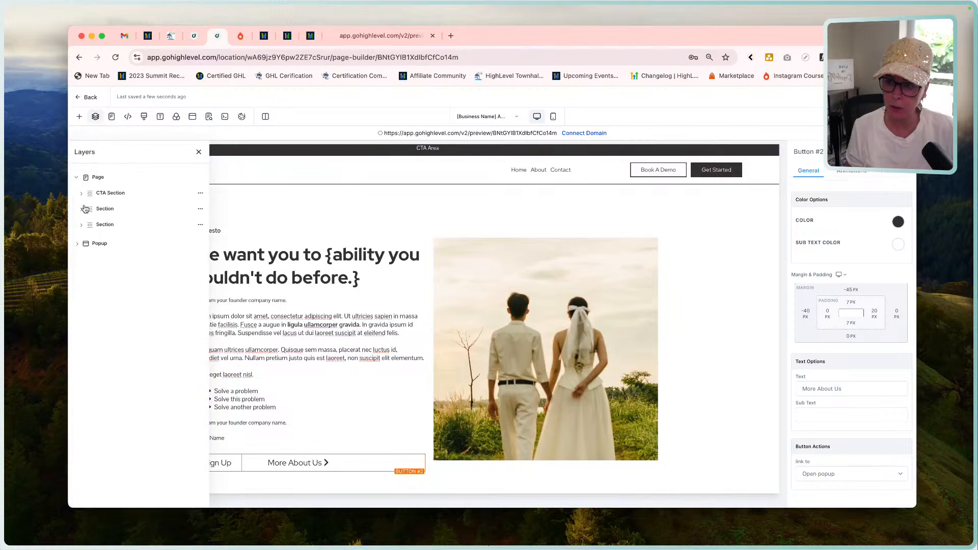
click(81, 194)
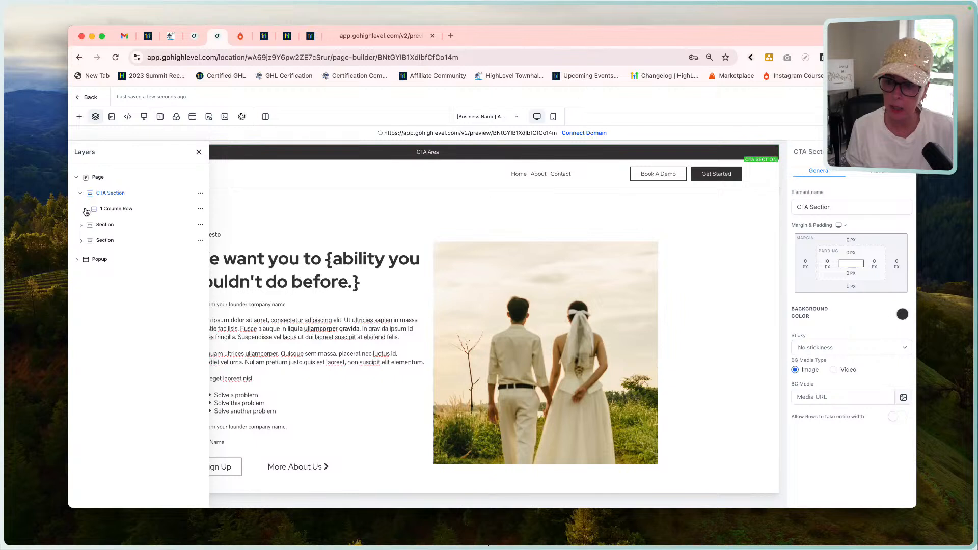
click(82, 241)
click(87, 258)
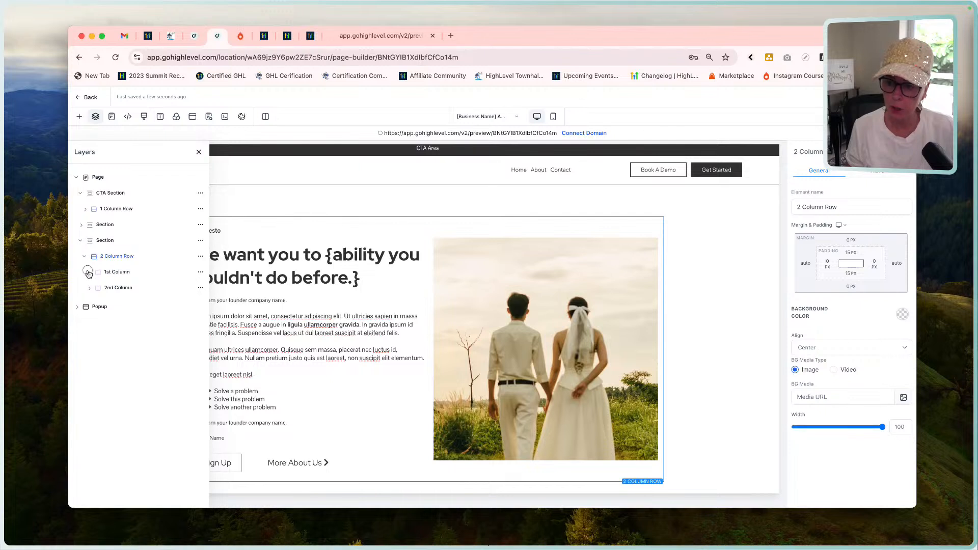
click(88, 271)
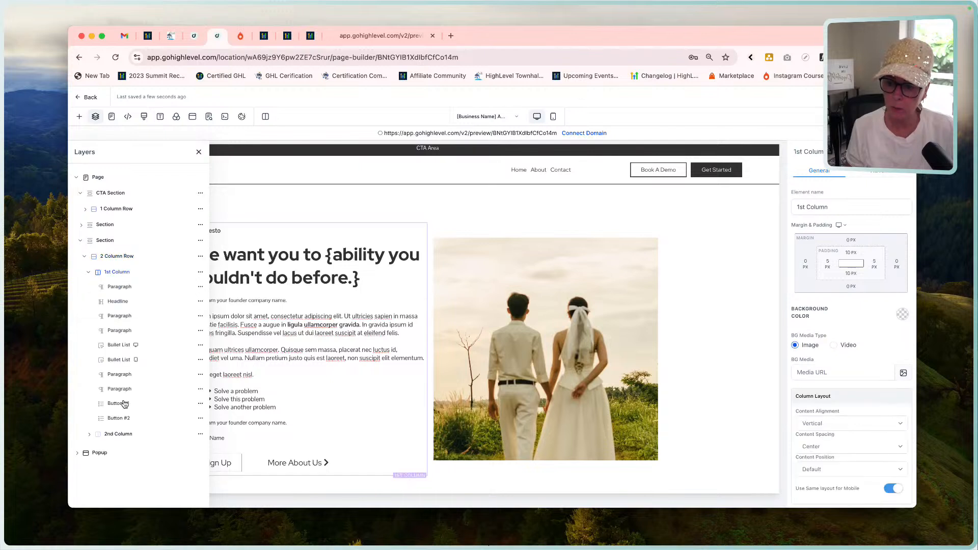
click(125, 405)
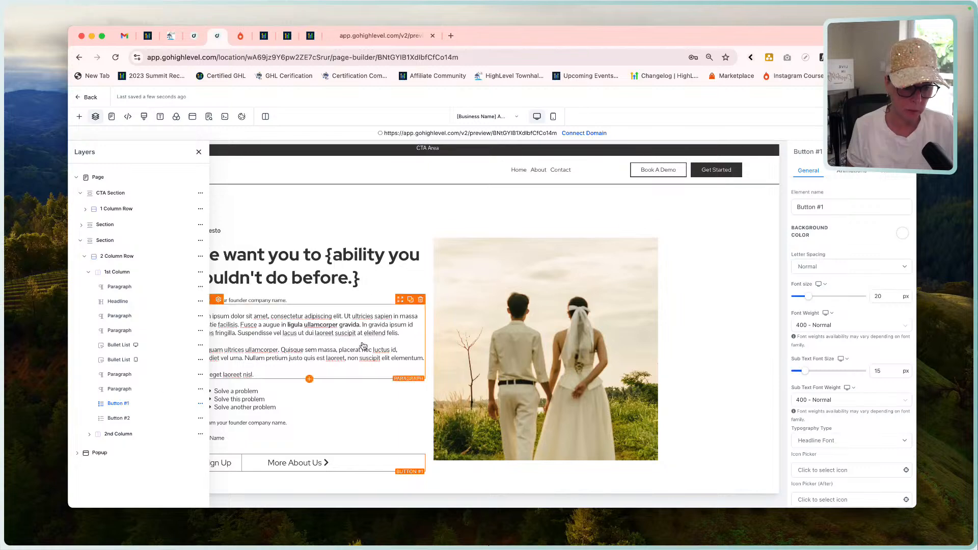
scroll(890, 324, down, 3)
scroll(891, 324, down, 5)
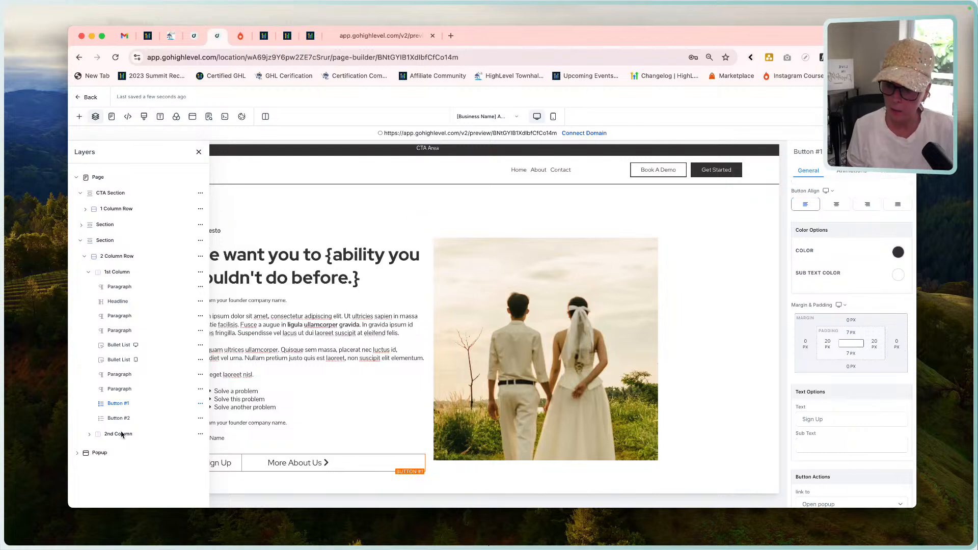
click(119, 418)
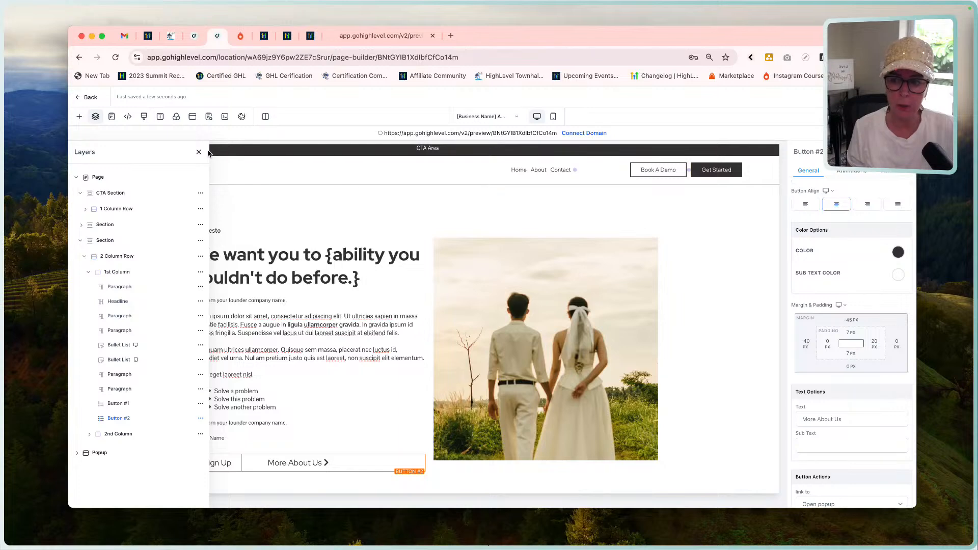
click(198, 150)
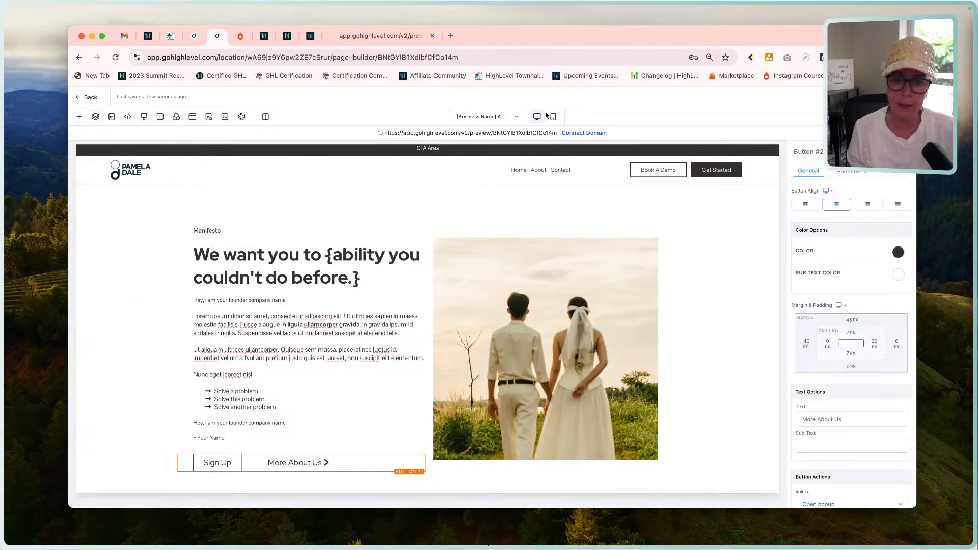
In mobile mode, set the More About Us button's left margin to 0 px and center-align the Sign Up button.
click(552, 116)
scroll(456, 398, down, 2)
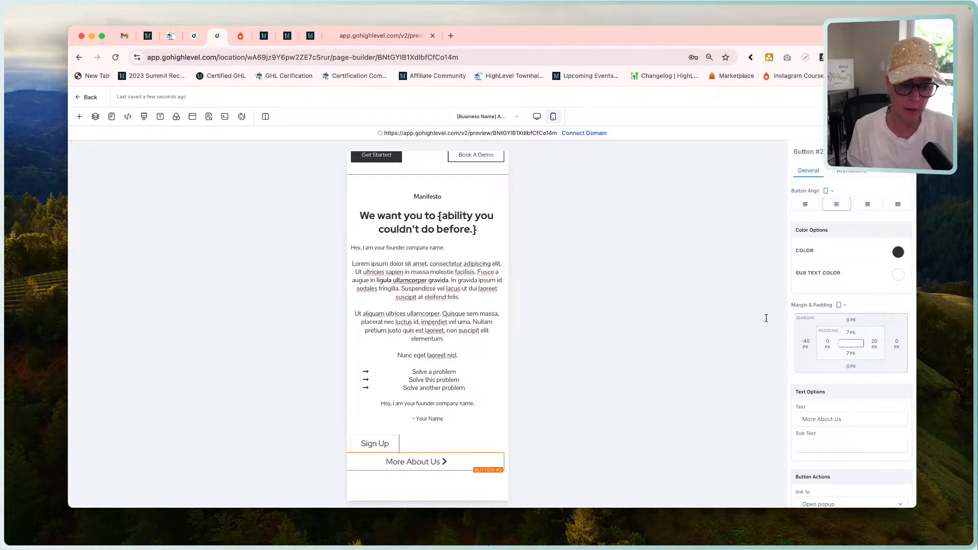
click(807, 345)
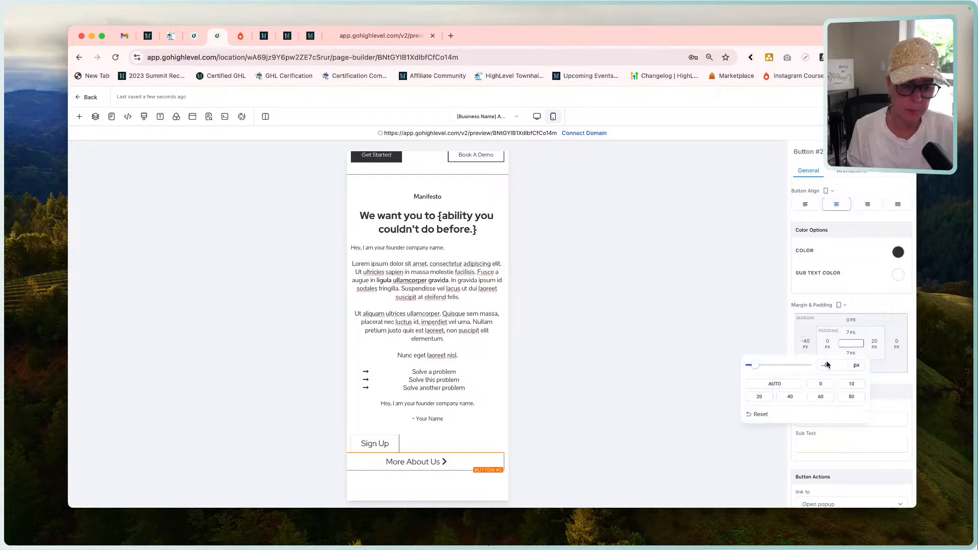
click(822, 387)
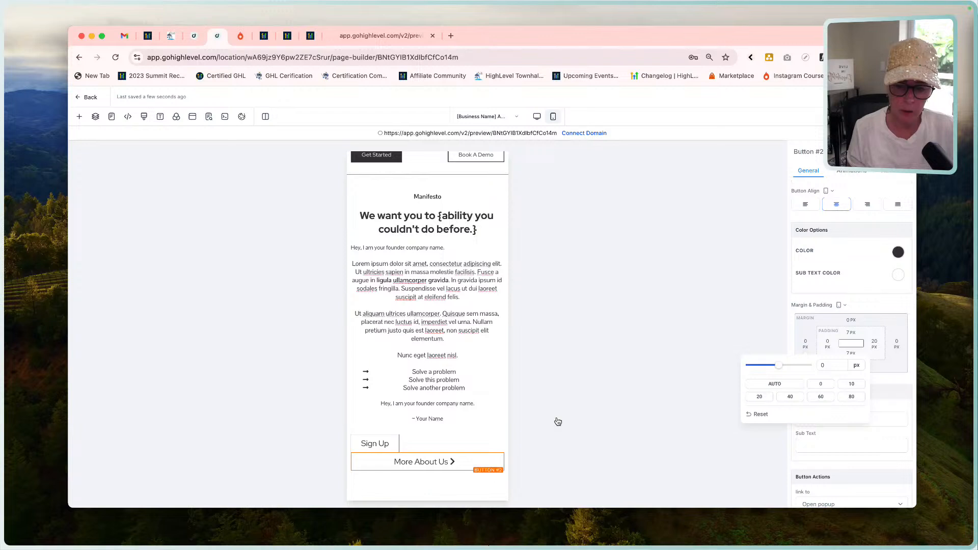
click(387, 445)
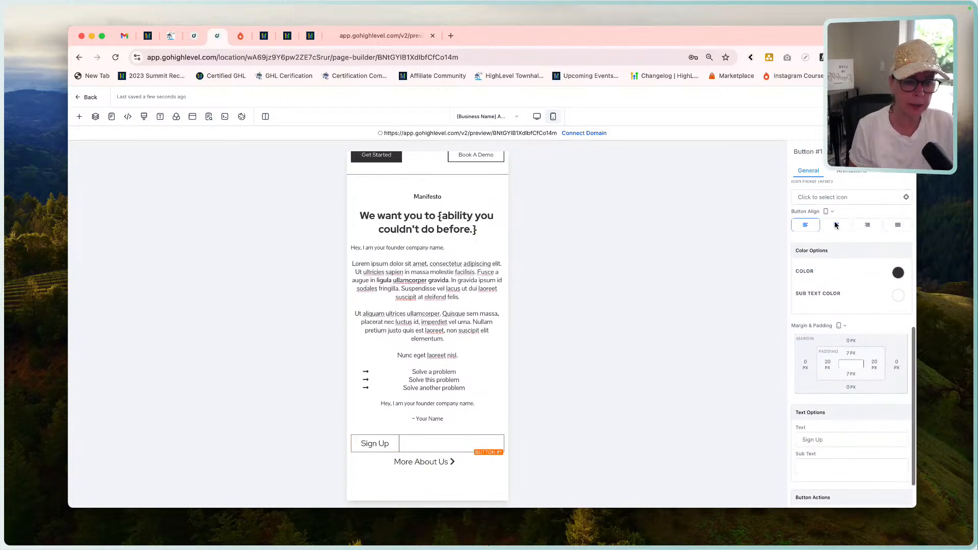
click(836, 226)
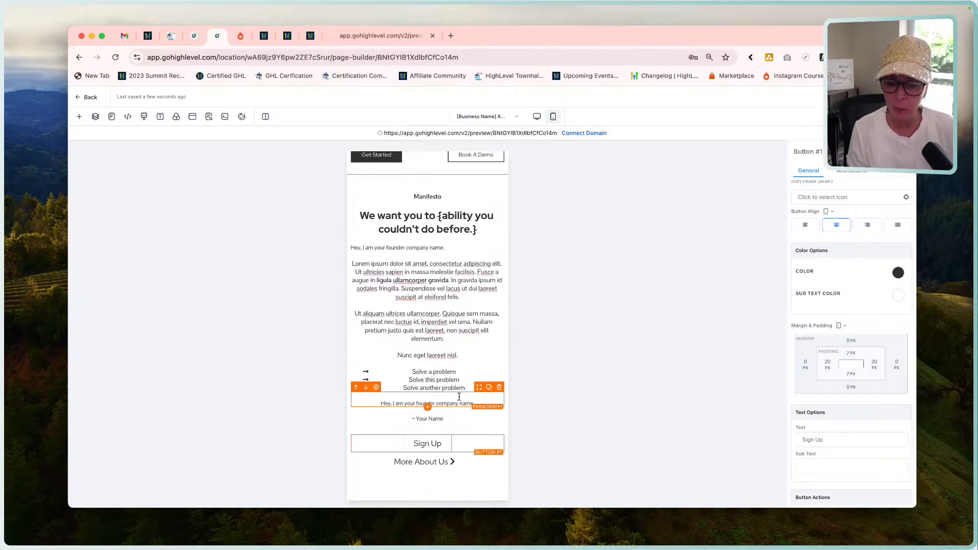
Set the More About Us button's top margin to 10 px for mobile.
click(462, 462)
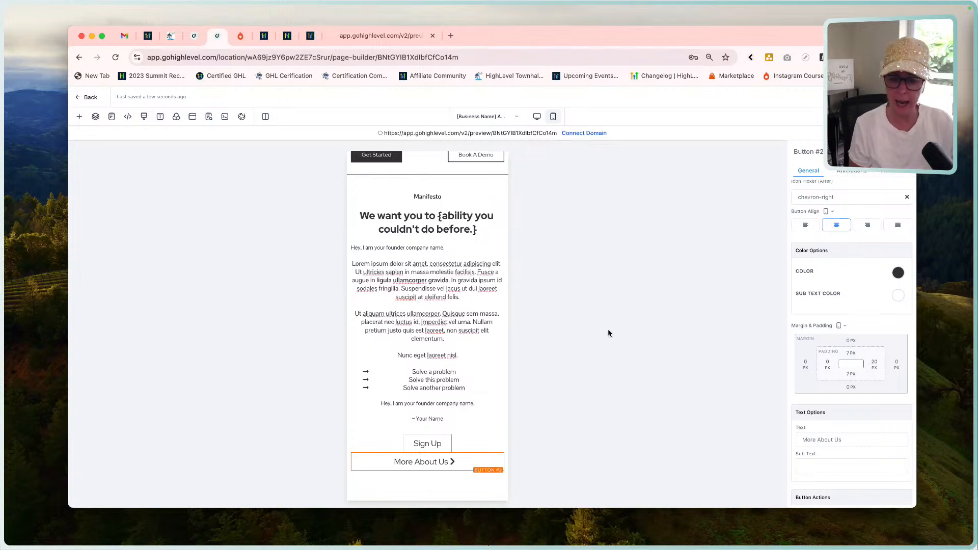
scroll(859, 362, down, 2)
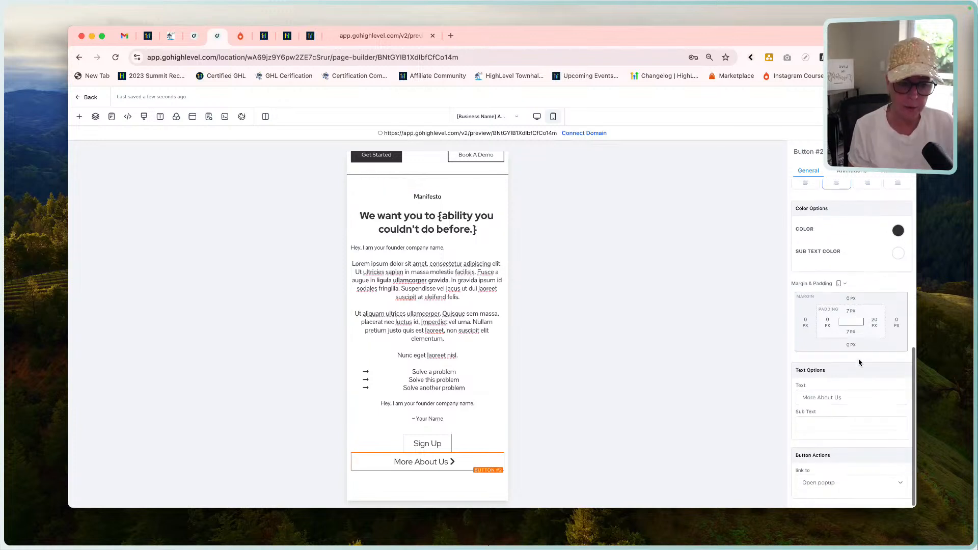
click(851, 299)
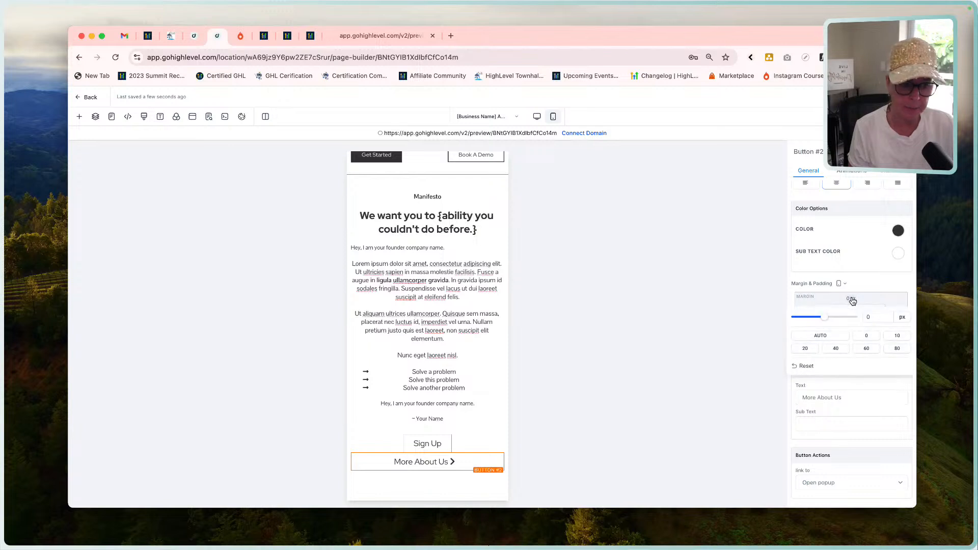
click(897, 334)
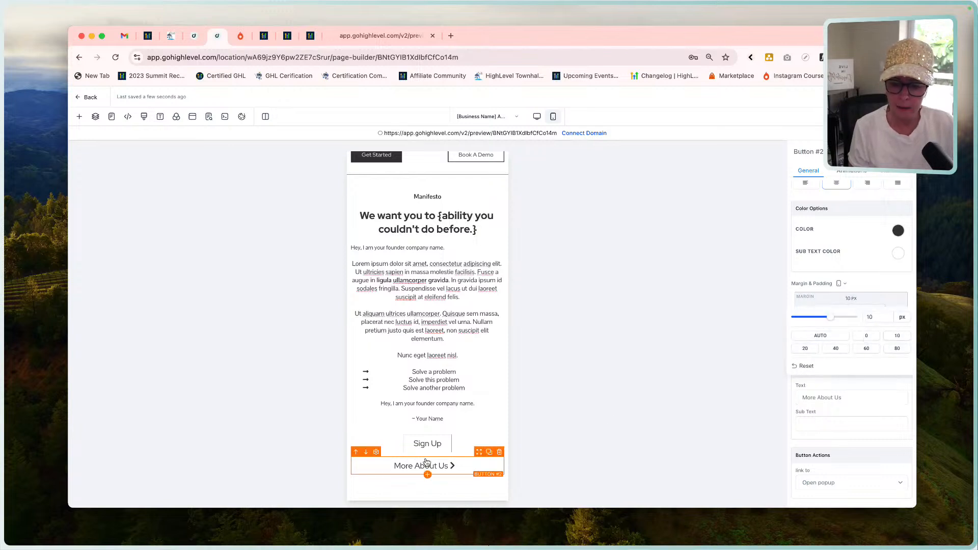
Compare the Manifesto section's button layout and two-column row between desktop and mobile mode.
scroll(429, 471, up, 3)
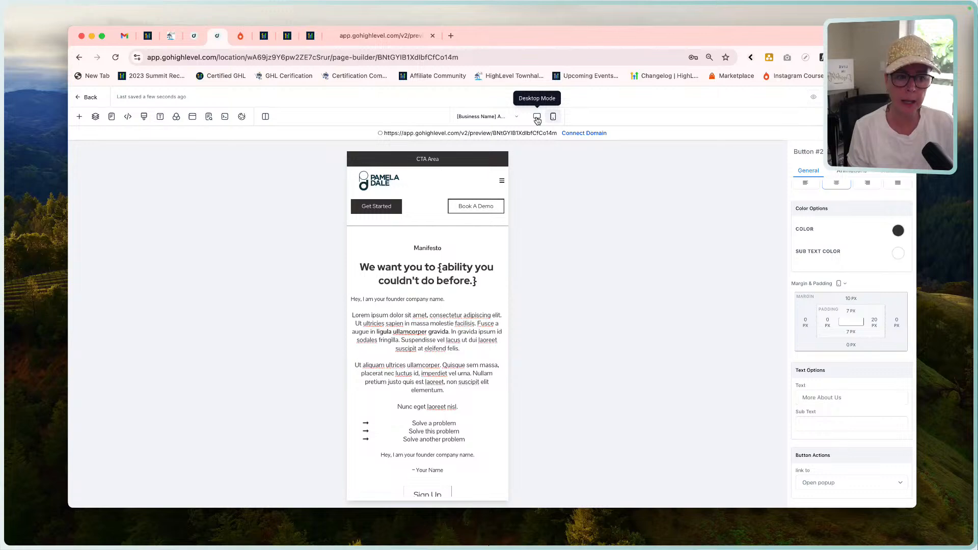
click(537, 117)
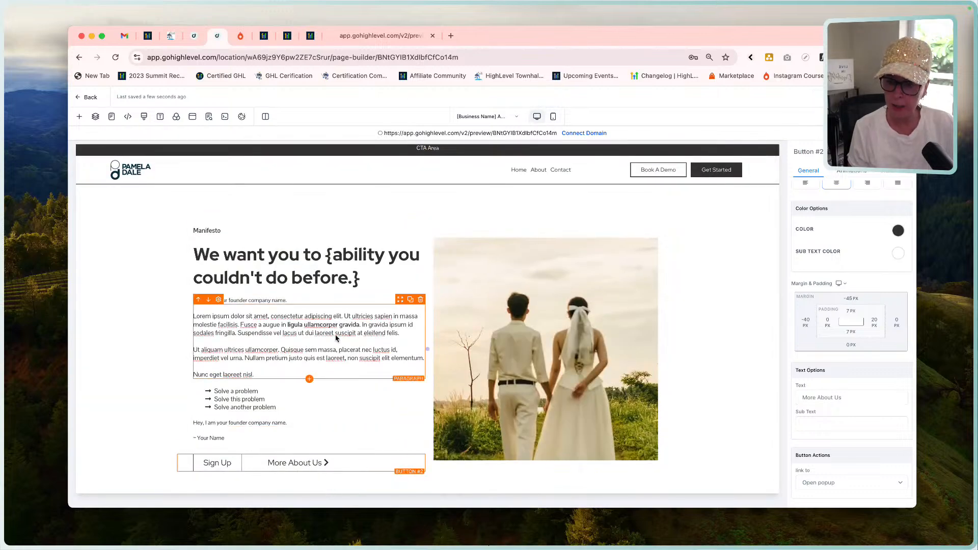
click(552, 116)
scroll(435, 382, down, 2)
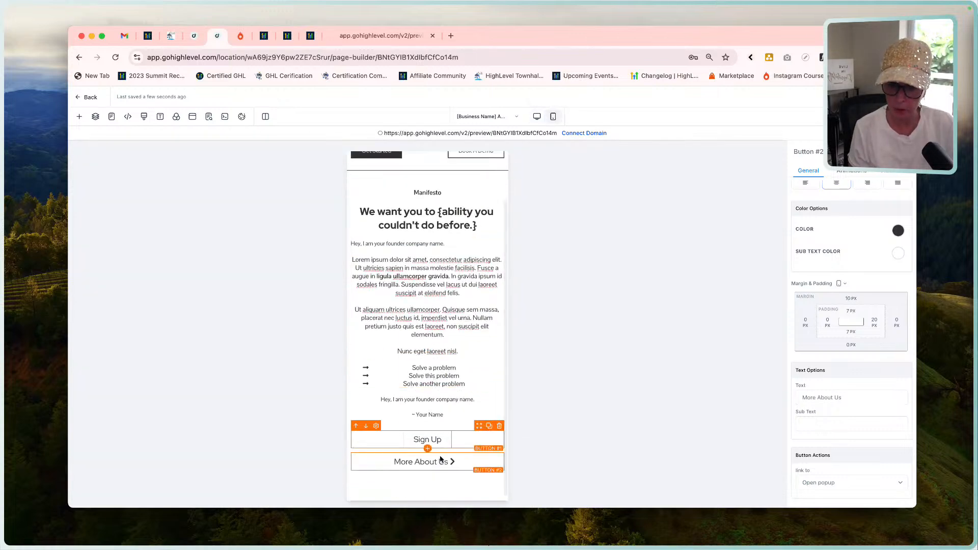
scroll(442, 461, up, 2)
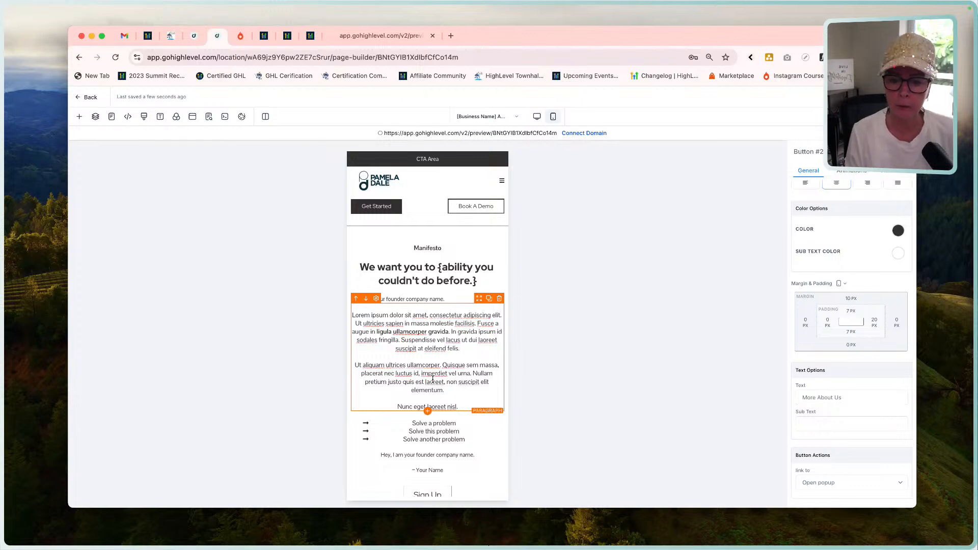
click(427, 243)
scroll(433, 357, down, 2)
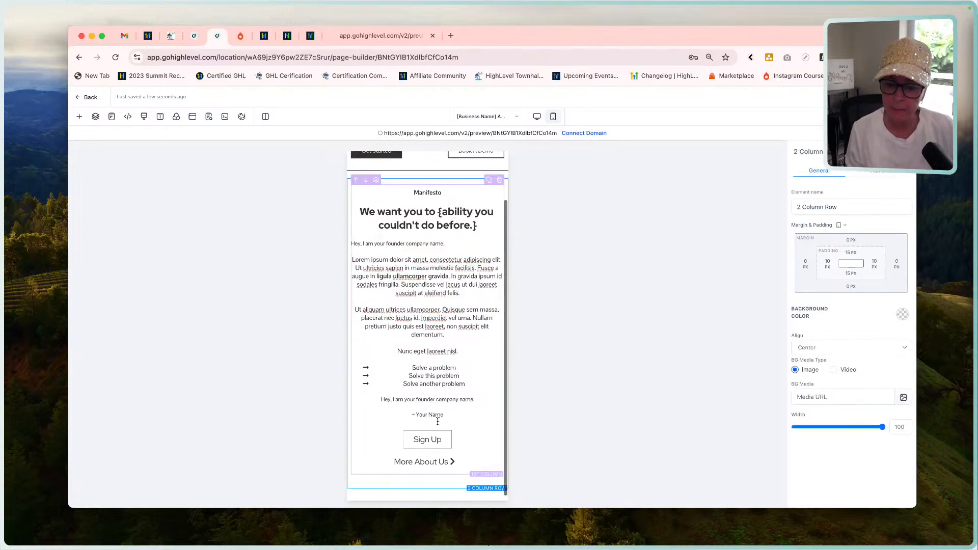
scroll(437, 452, up, 2)
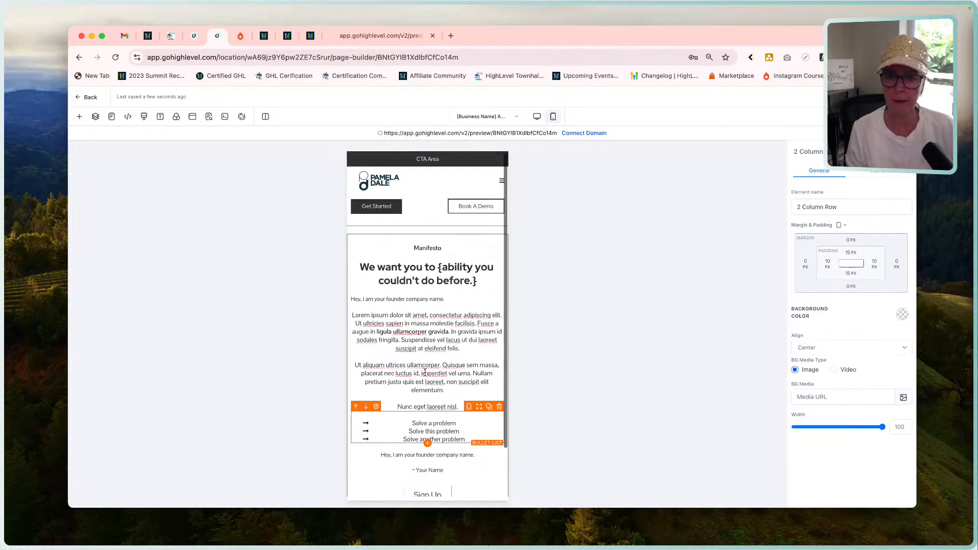
Switch to the iPhone 12 Pro page preview and examine the page from the header down to the Manifesto buttons.
click(393, 37)
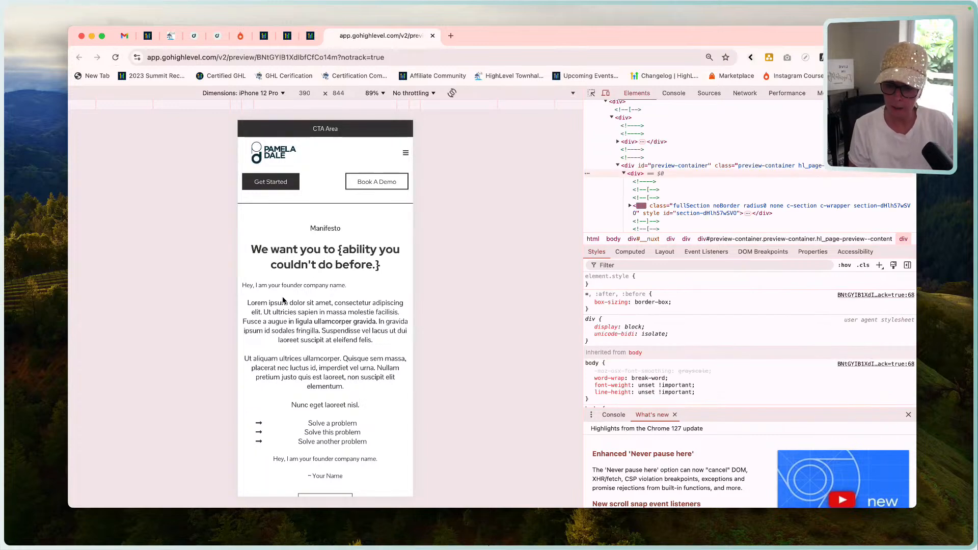
scroll(321, 338, down, 2)
scroll(334, 354, up, 2)
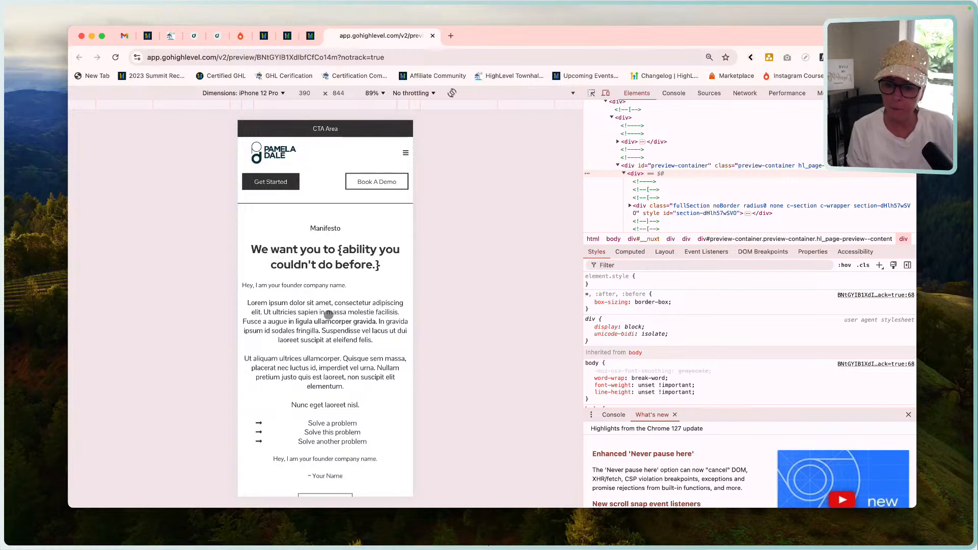
scroll(328, 315, down, 2)
scroll(329, 315, up, 2)
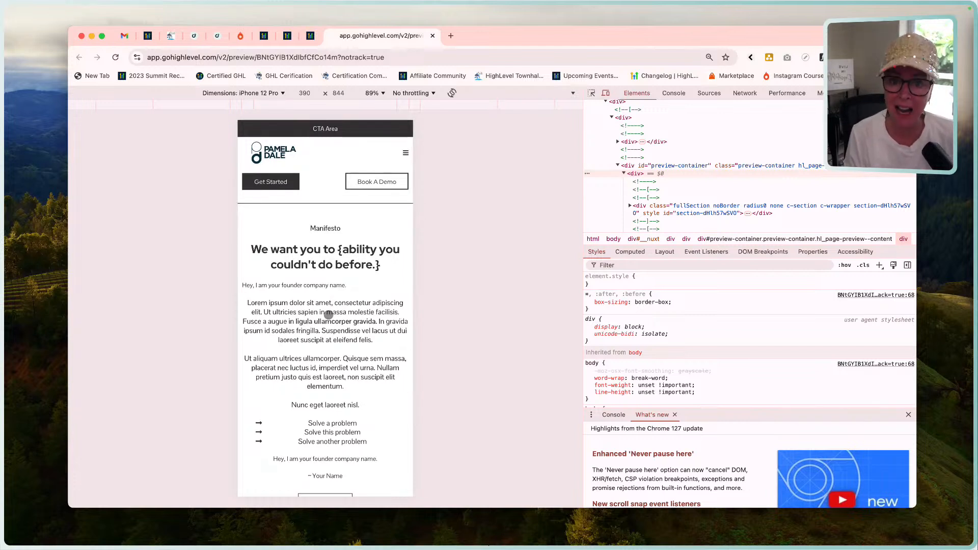
click(219, 37)
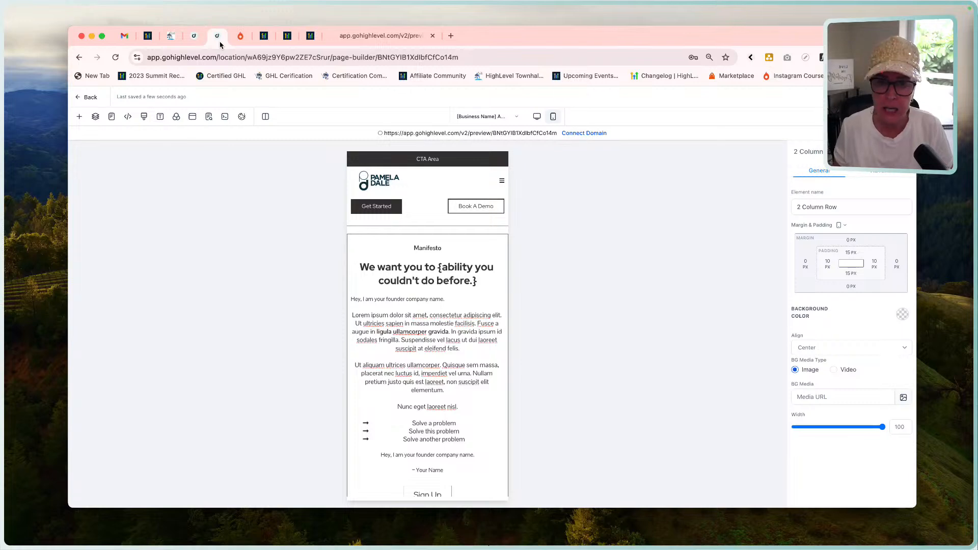
click(344, 37)
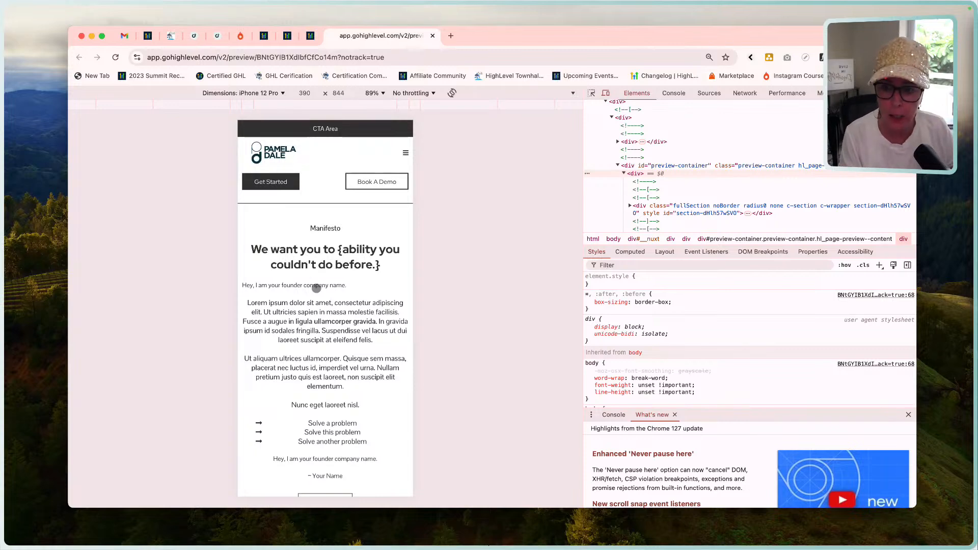
scroll(316, 289, down, 3)
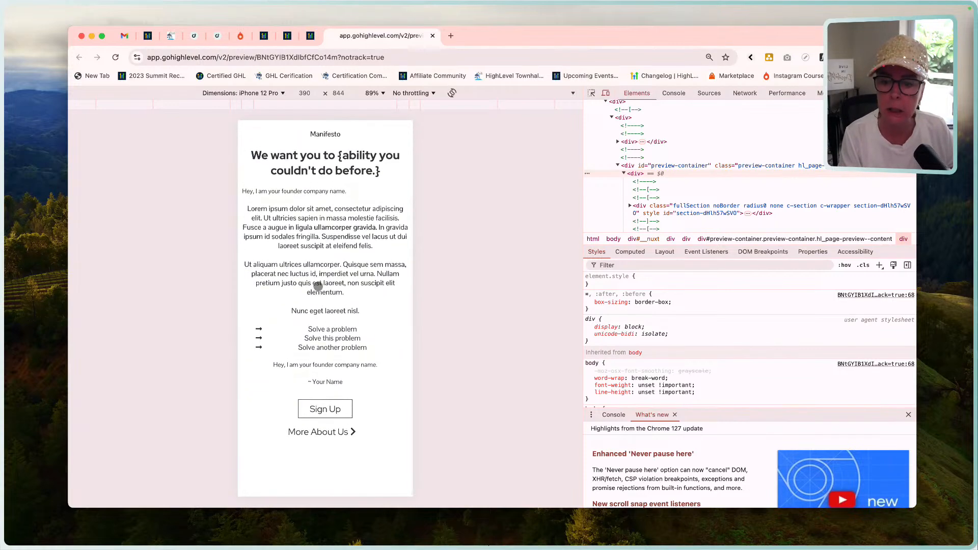
scroll(318, 287, up, 3)
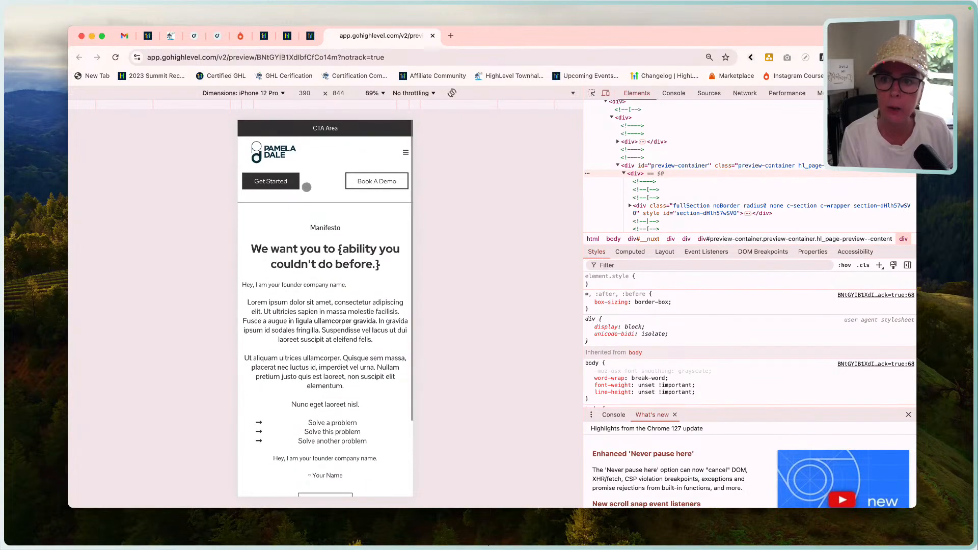
In the page builder's desktop mode, delete the text following "ligula ullamcorper gravida." in the first block of the Manifesto body paragraph.
click(218, 35)
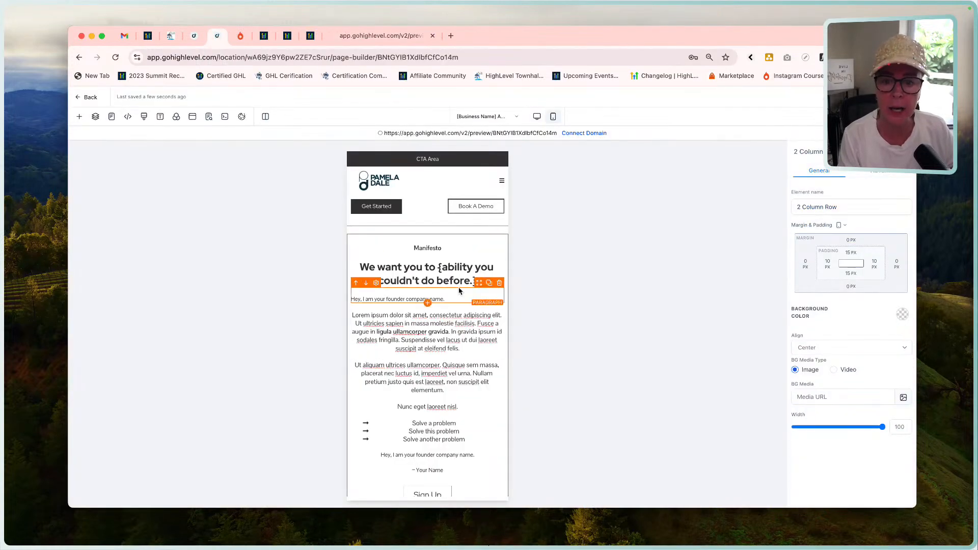
click(538, 116)
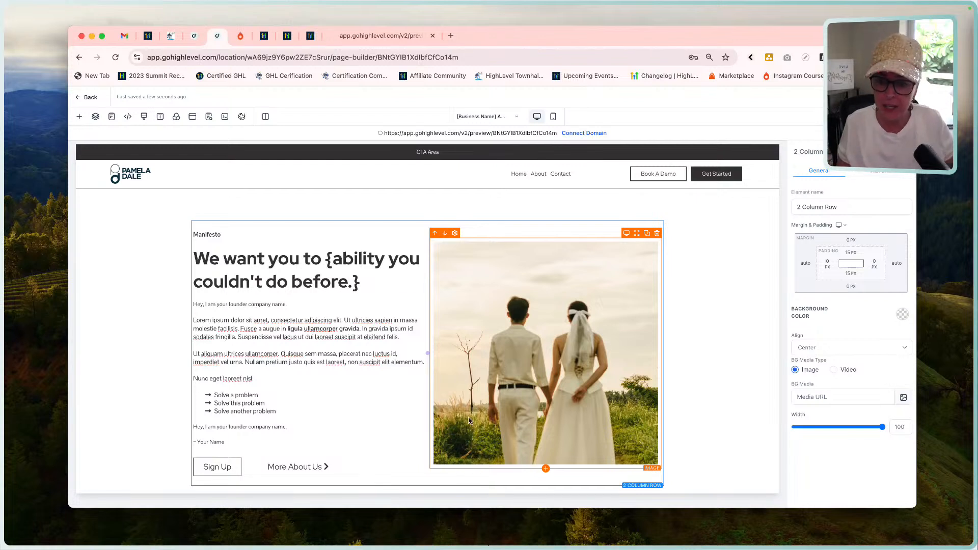
click(376, 332)
drag(403, 338, 363, 330)
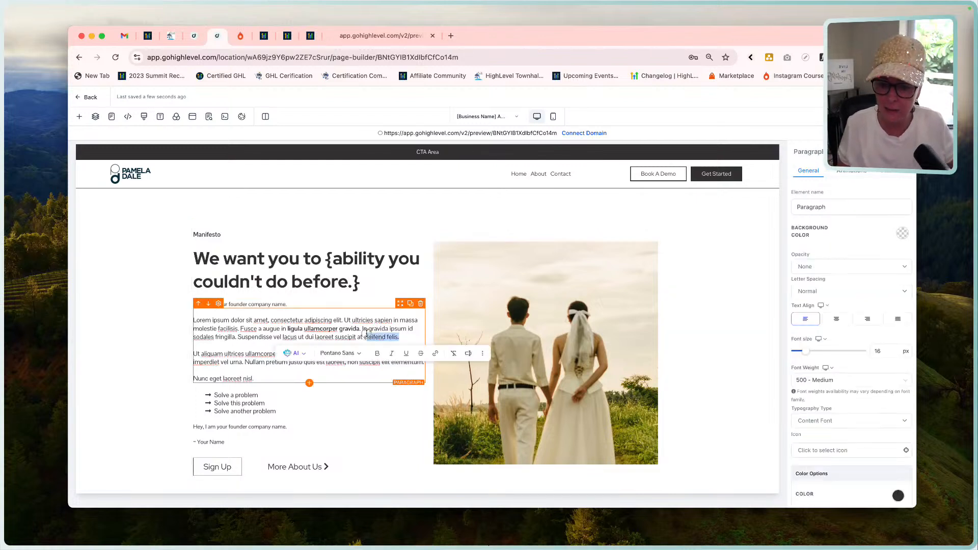
key(BackSpace)
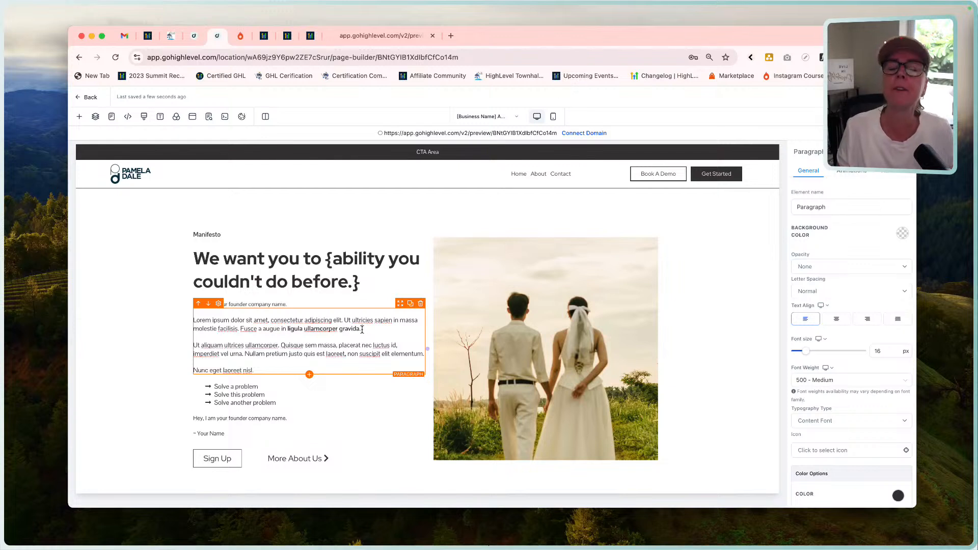
Switch to mobile mode and examine the shortened Manifesto body paragraph, its font size and the buttons below, checking against the page preview.
click(553, 116)
drag(356, 349, 459, 348)
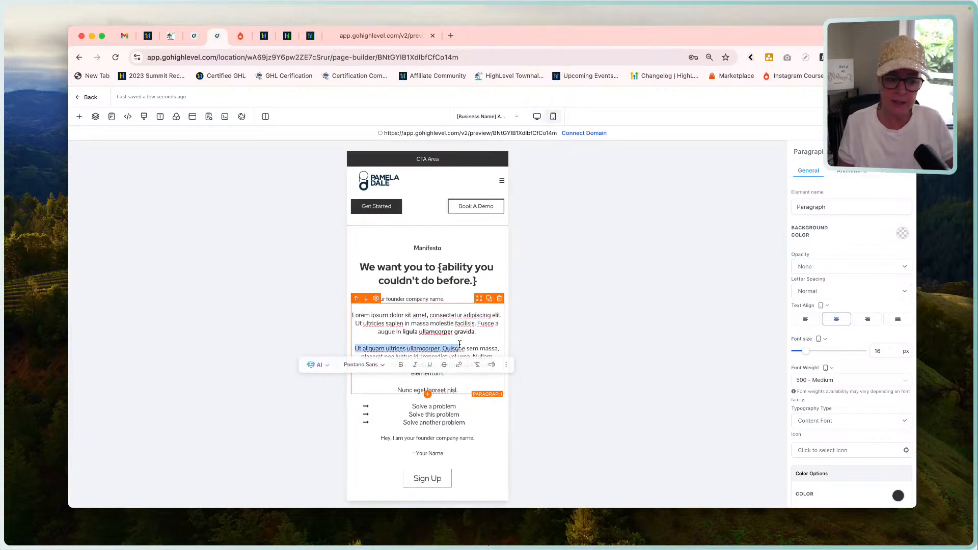
click(887, 352)
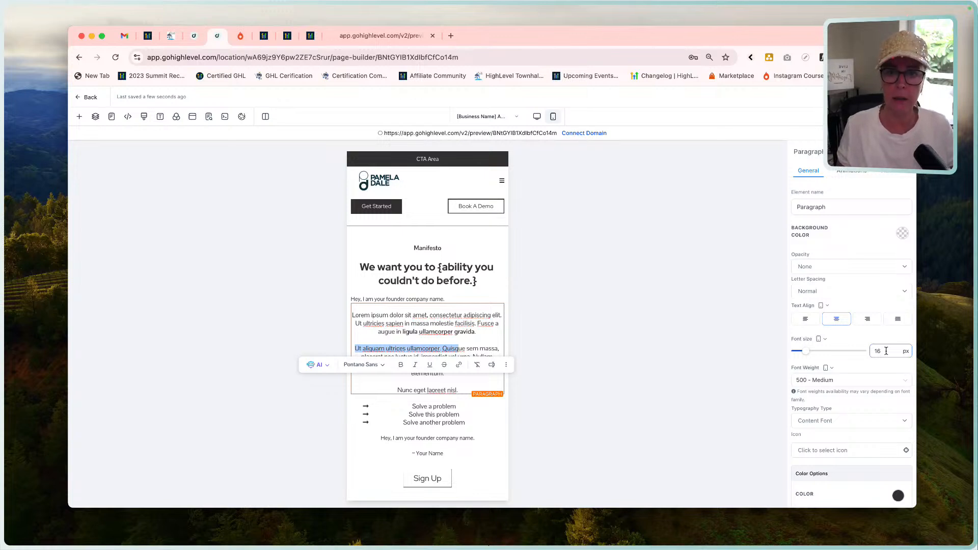
click(531, 335)
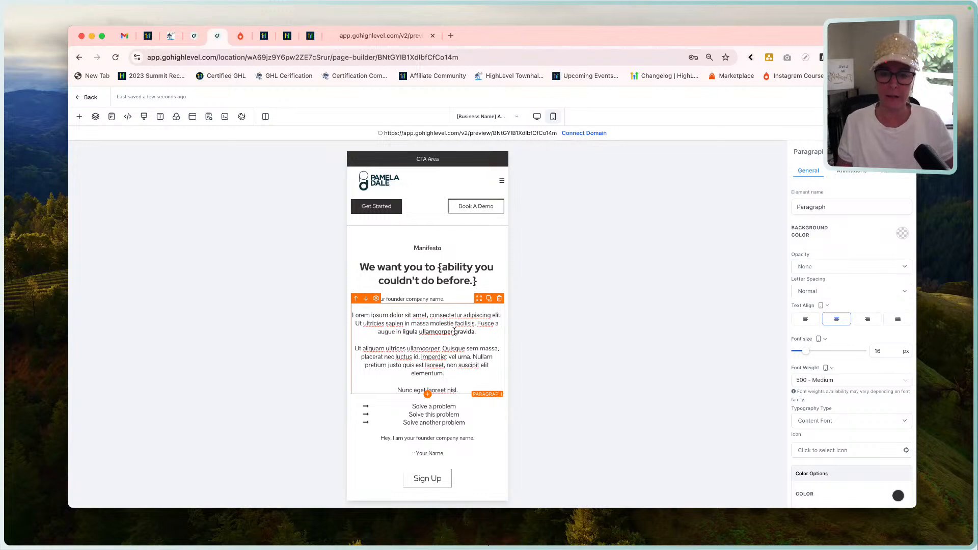
scroll(455, 332, down, 2)
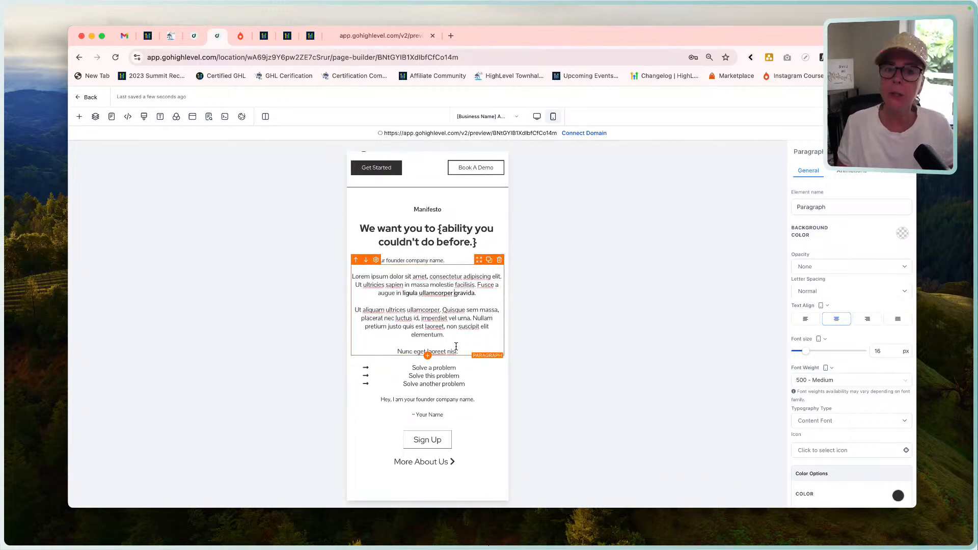
scroll(456, 347, up, 2)
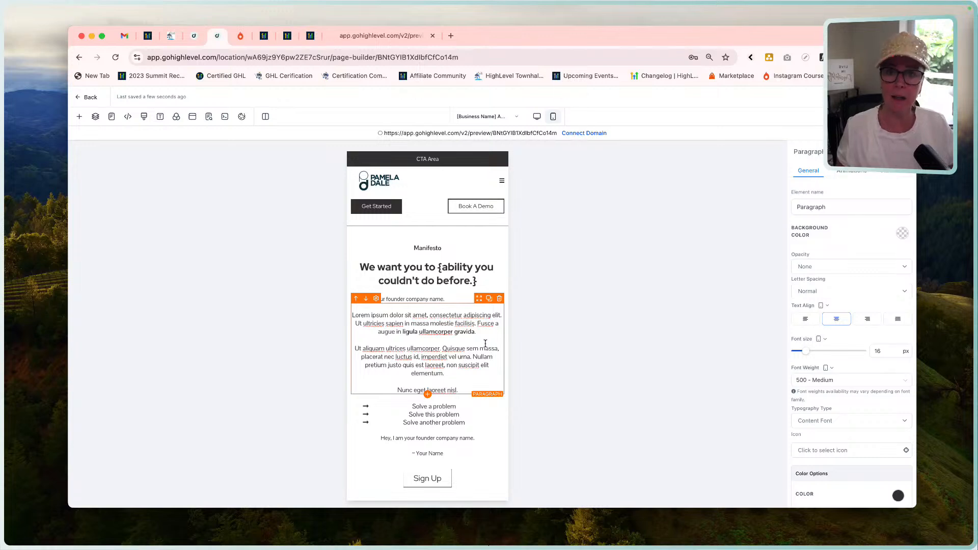
click(403, 35)
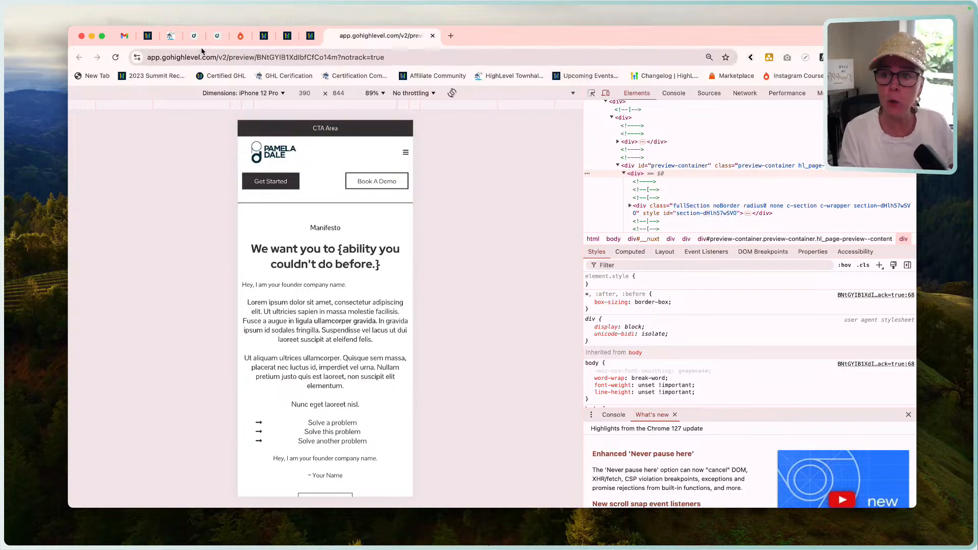
click(218, 35)
scroll(416, 333, down, 2)
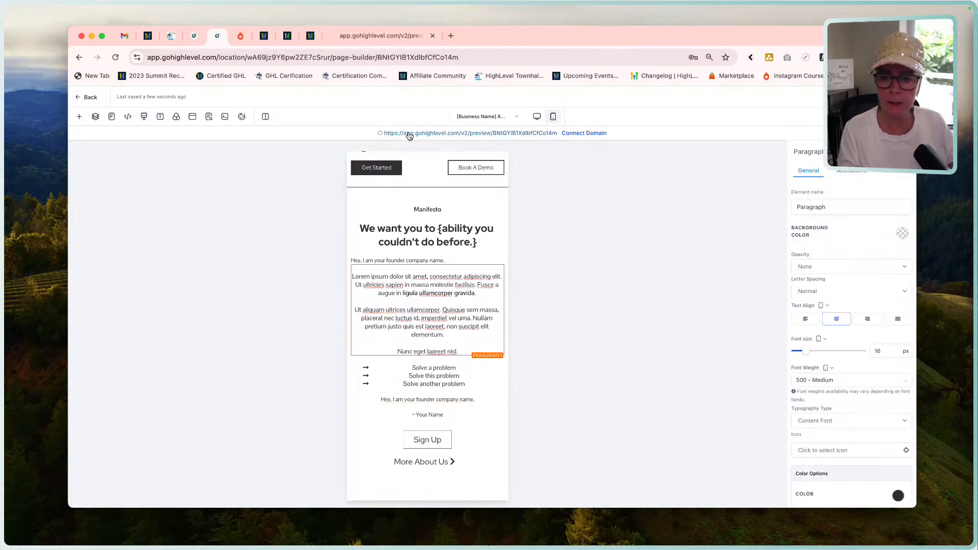
Search Google for gtmetrix.xom in a new browser tab and open the GTmetrix website.
click(428, 134)
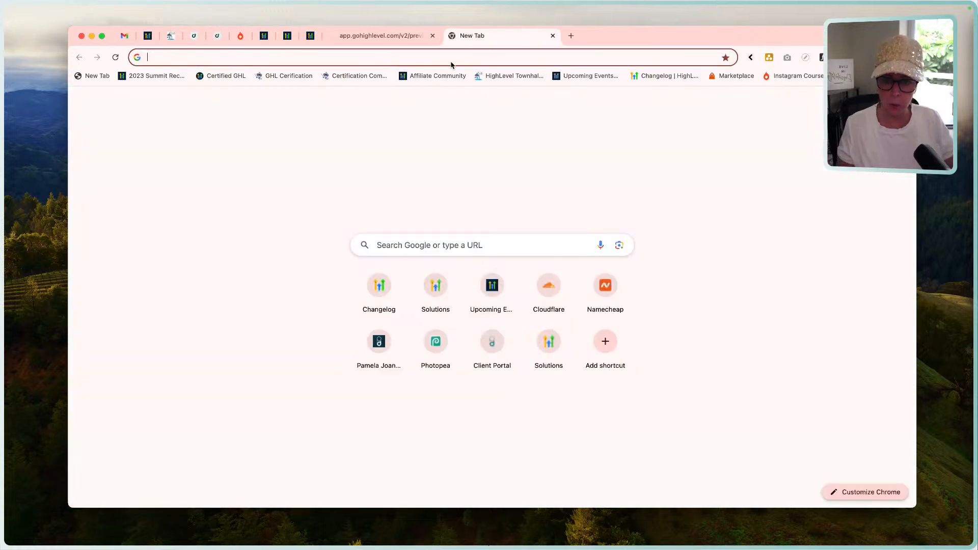
click(451, 58)
text(gtmet)
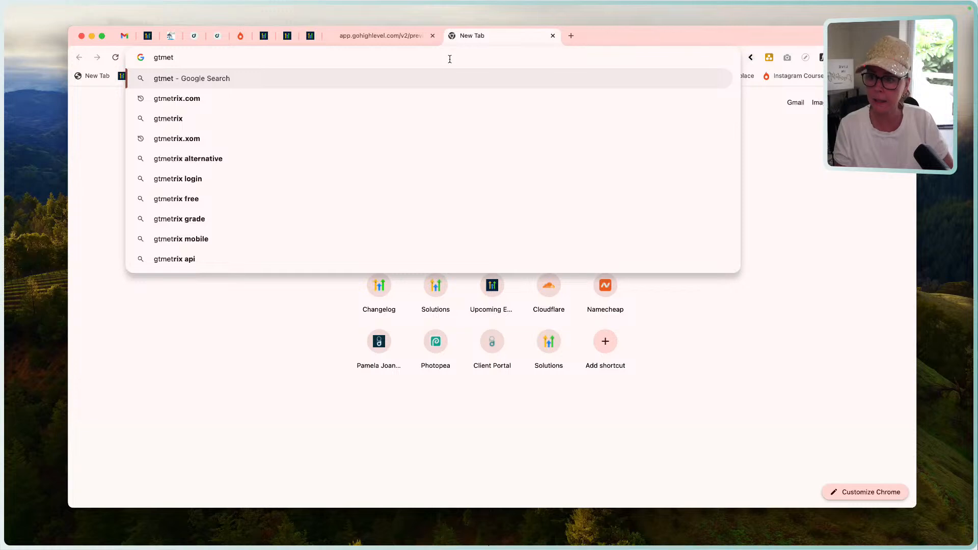
text(rix.xom)
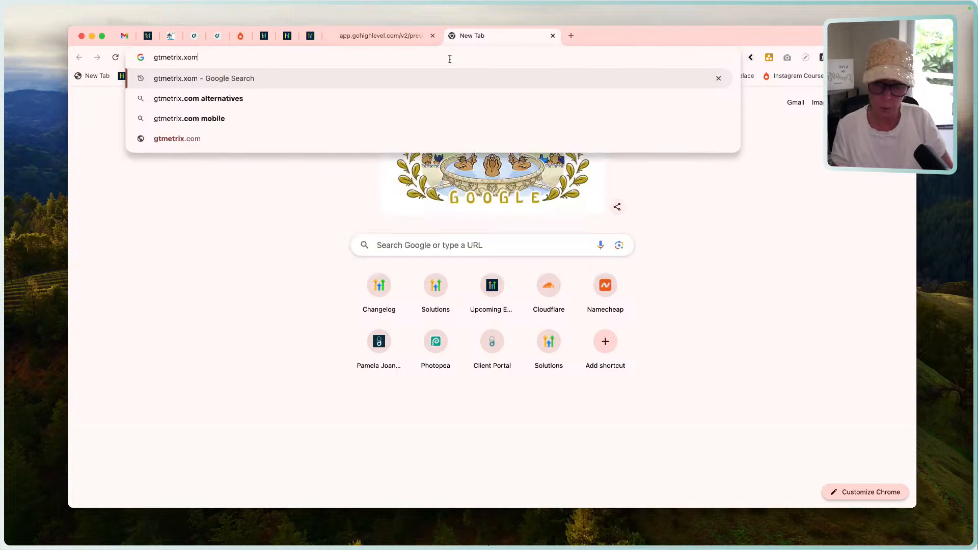
key(Return)
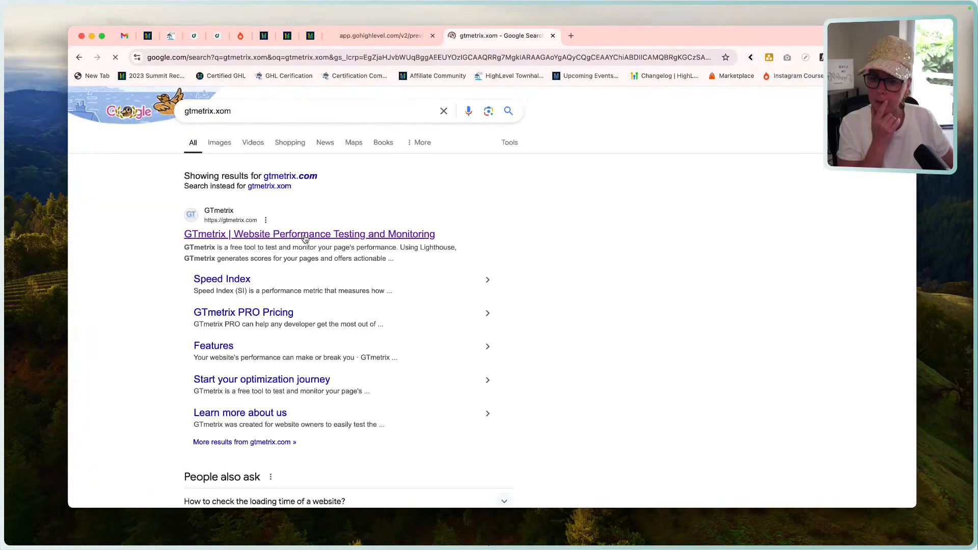
click(305, 238)
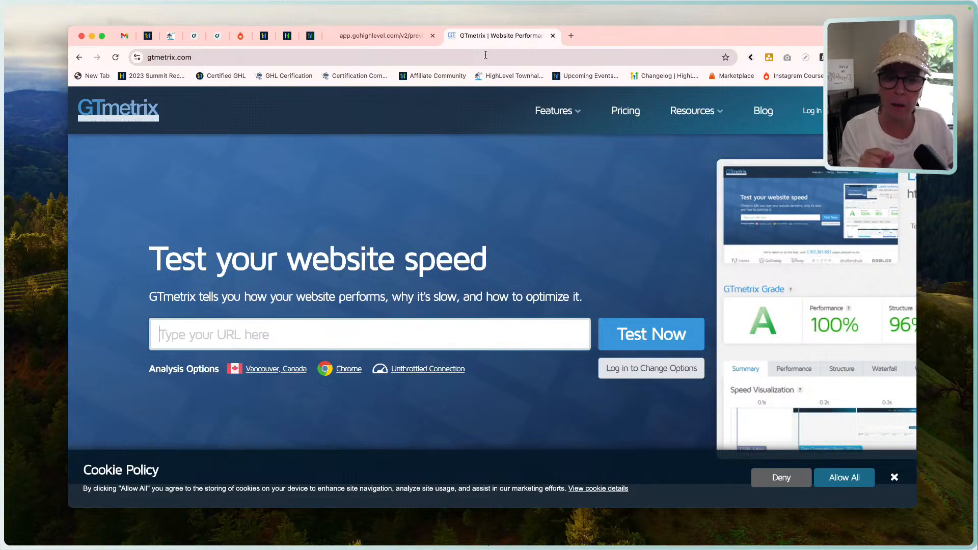
Run a GTmetrix speed test on the business website's domain and allow all cookies.
text(pam)
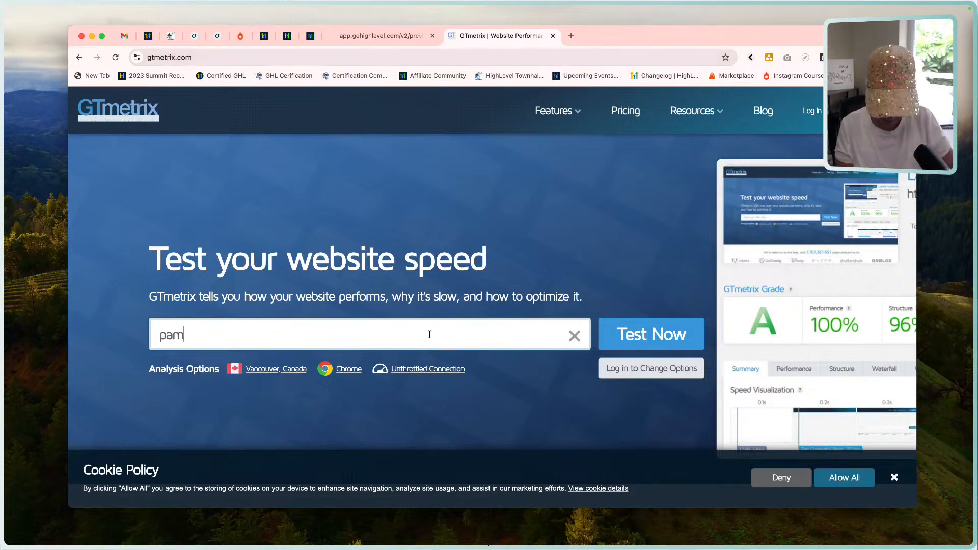
text(elajoandale.co)
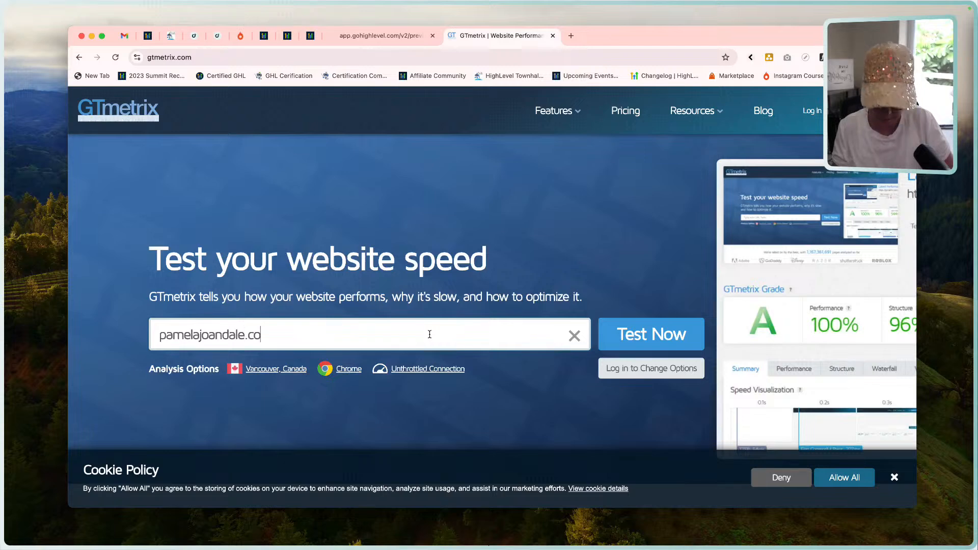
text(m)
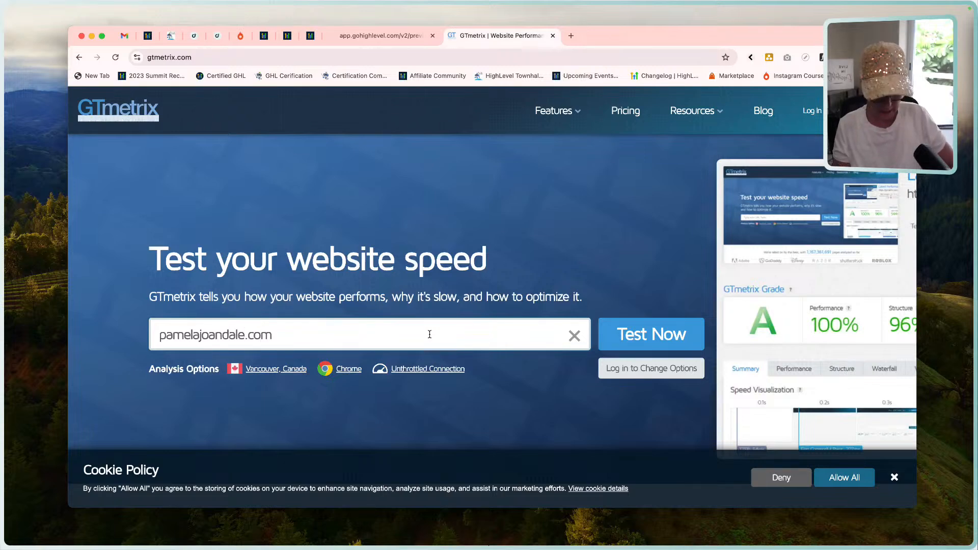
key(Return)
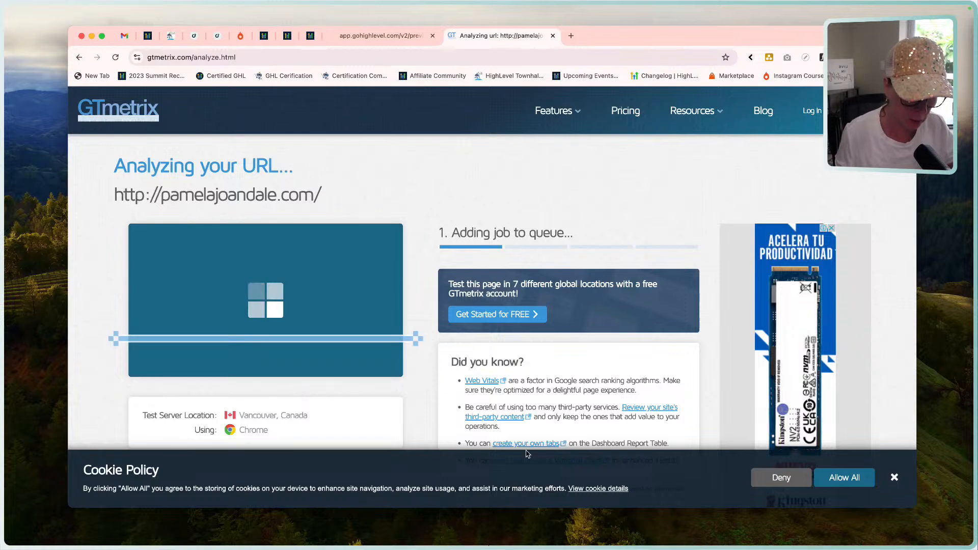
click(850, 483)
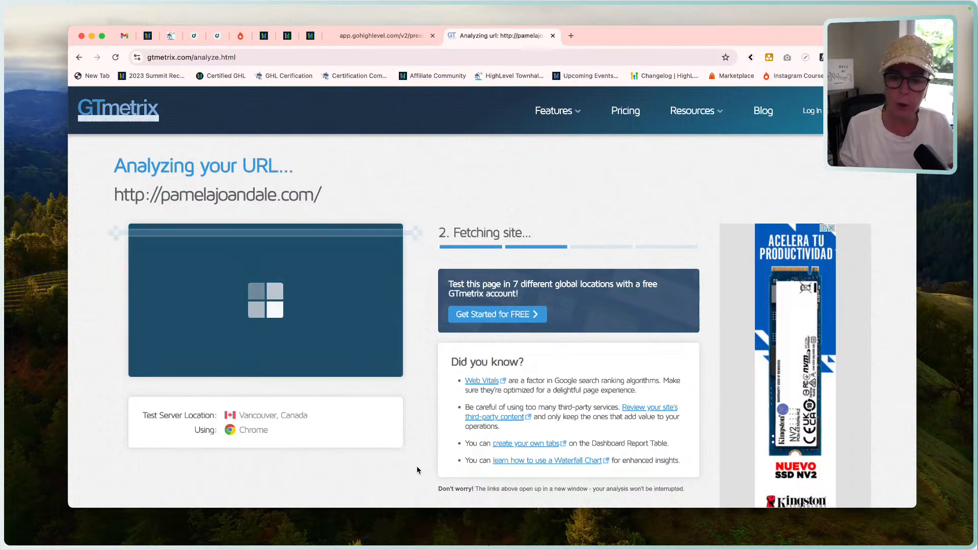
scroll(417, 470, down, 5)
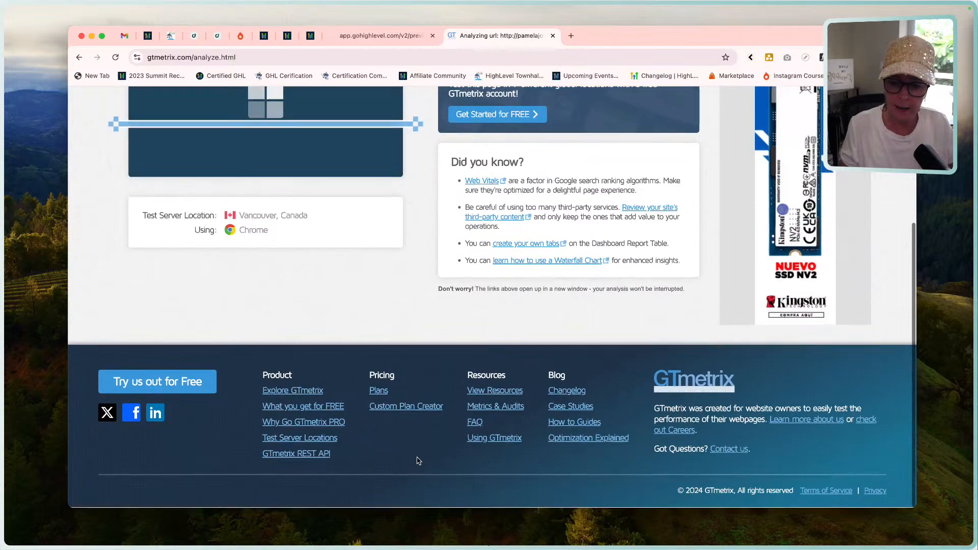
scroll(417, 462, up, 5)
scroll(417, 461, up, 1)
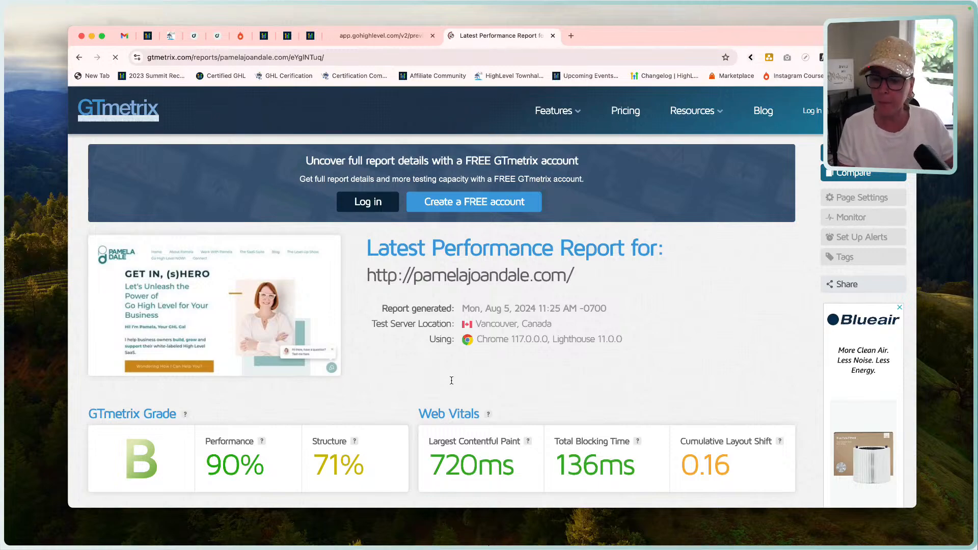
Examine the GTmetrix performance report's grade, Web Vitals and Summary section, and check the account sign-up and login options for full details.
scroll(564, 354, down, 10)
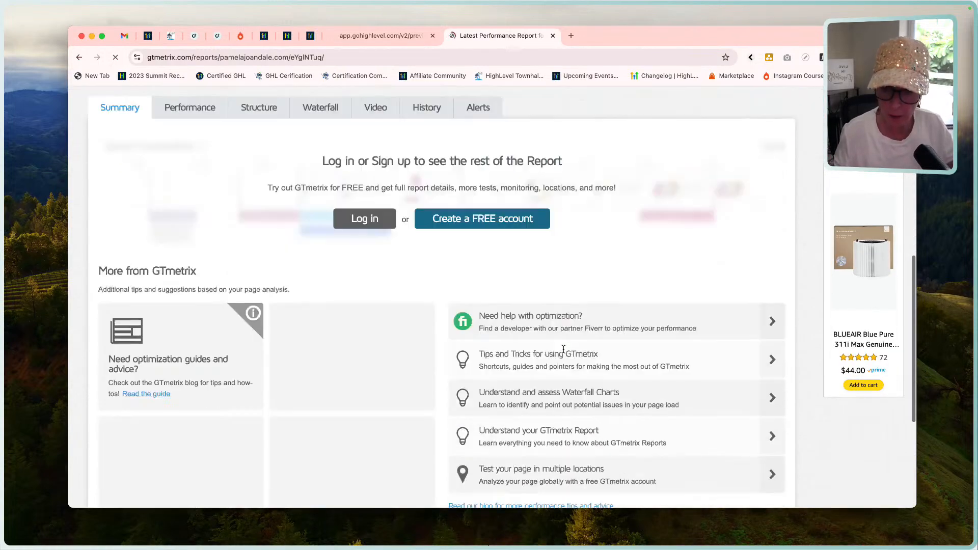
scroll(564, 350, down, 2)
scroll(564, 353, up, 9)
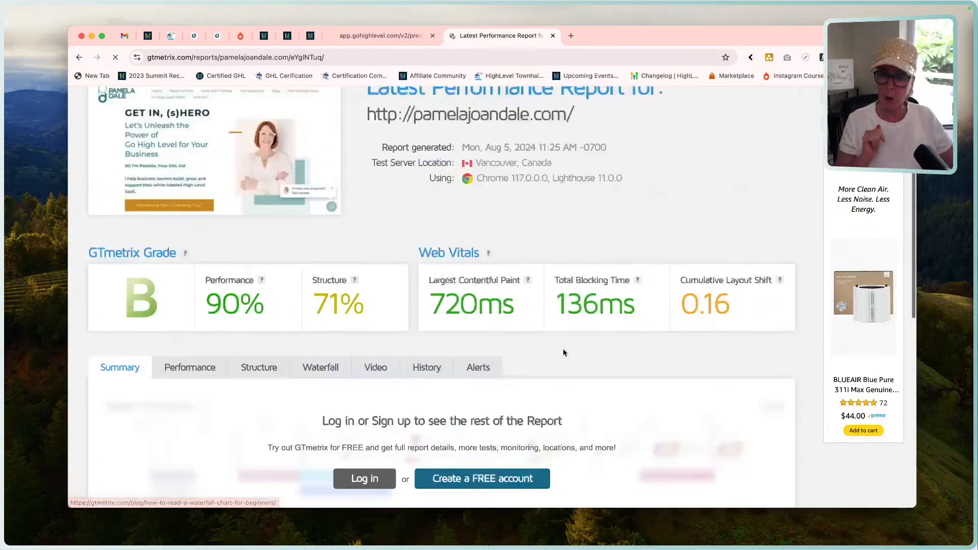
scroll(564, 350, down, 1)
mouse_move(194, 308)
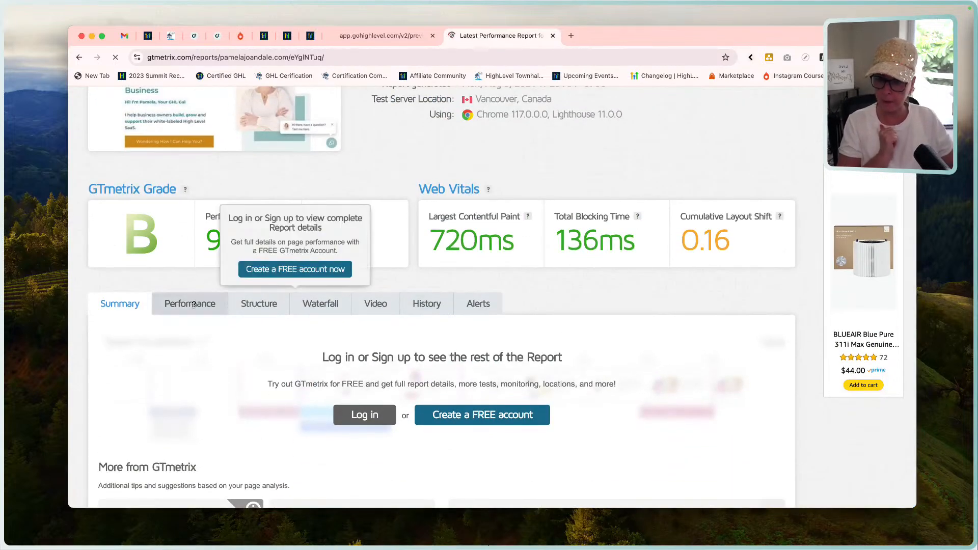
click(306, 269)
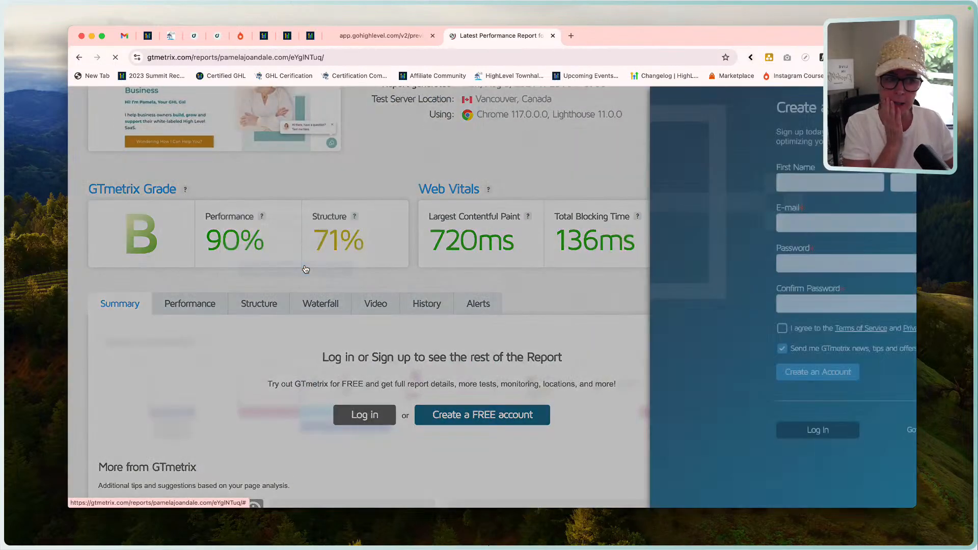
click(492, 307)
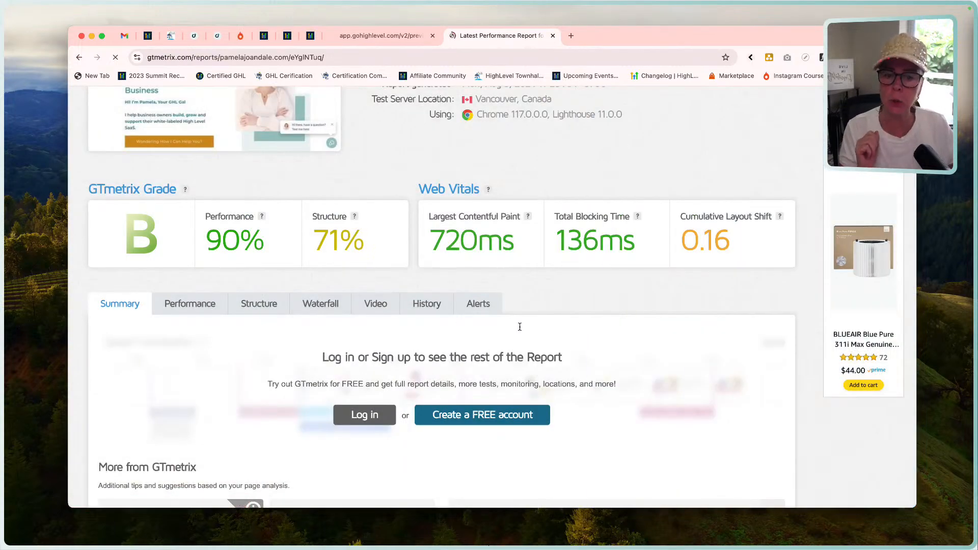
scroll(520, 327, up, 5)
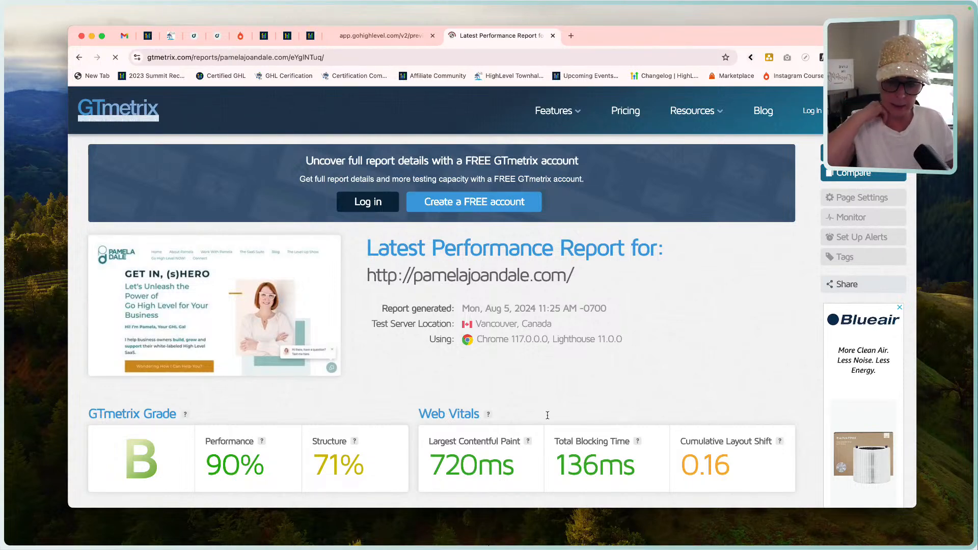
scroll(548, 415, down, 7)
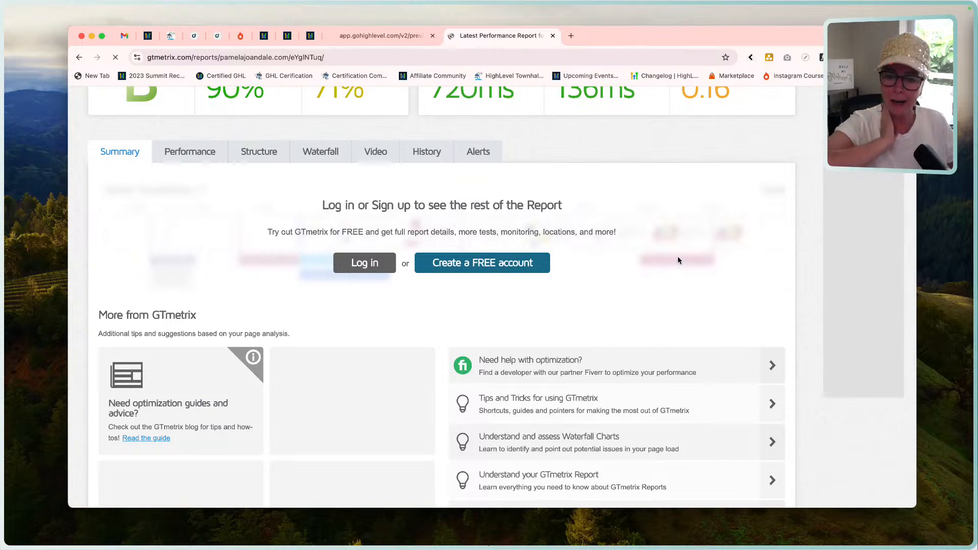
click(383, 264)
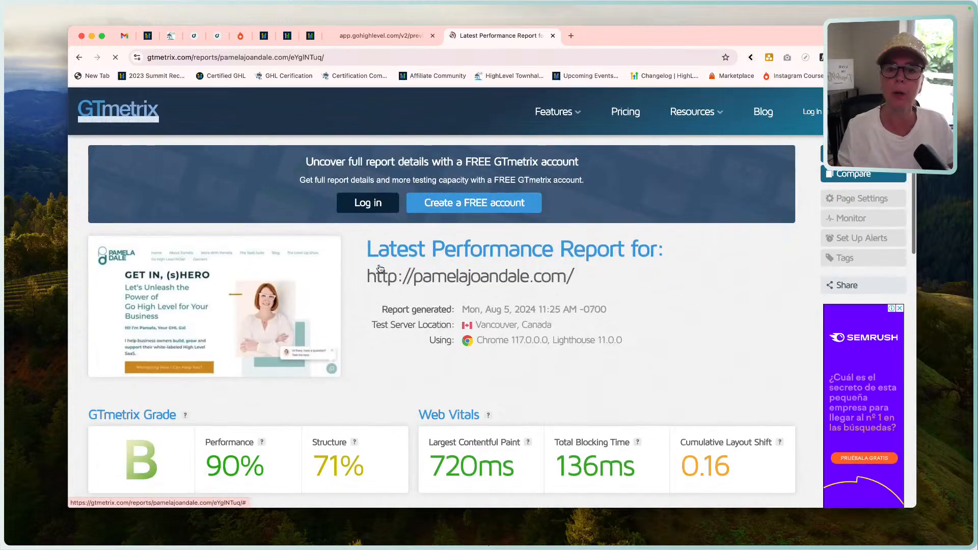